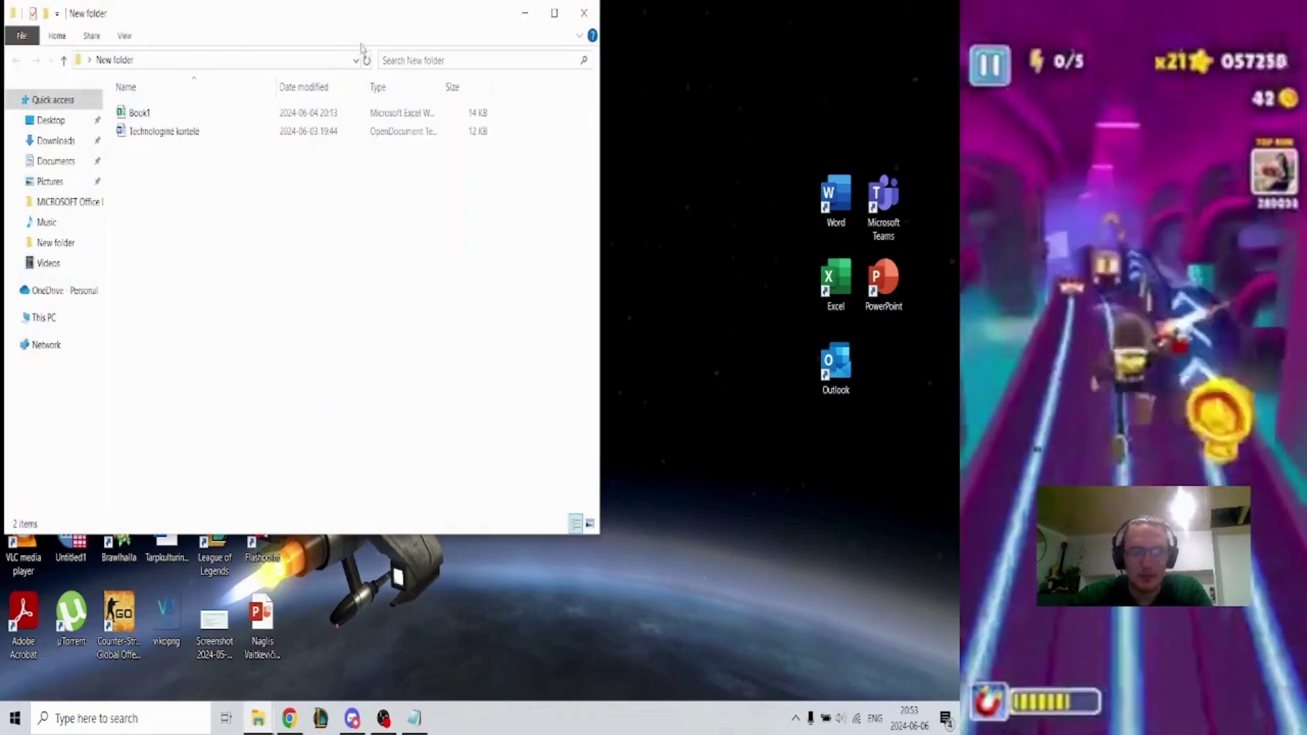
Open the Book1 workbook and view the last recipe cost tables on Sheet1
{"action": "left_click", "coordinate": [138, 116]}
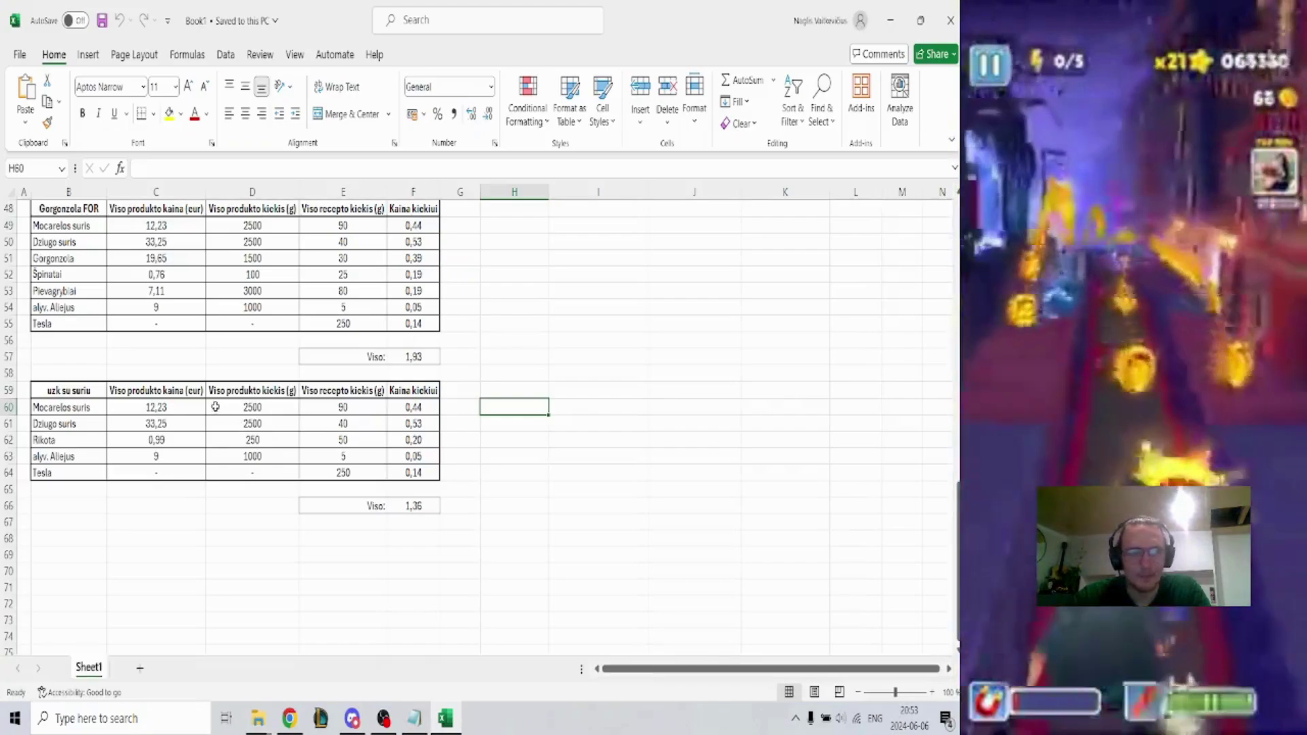
{"action": "scroll", "coordinate": [215, 407], "scroll_direction": "up", "scroll_amount": 3}
{"action": "scroll", "coordinate": [215, 407], "scroll_direction": "down", "scroll_amount": 4}
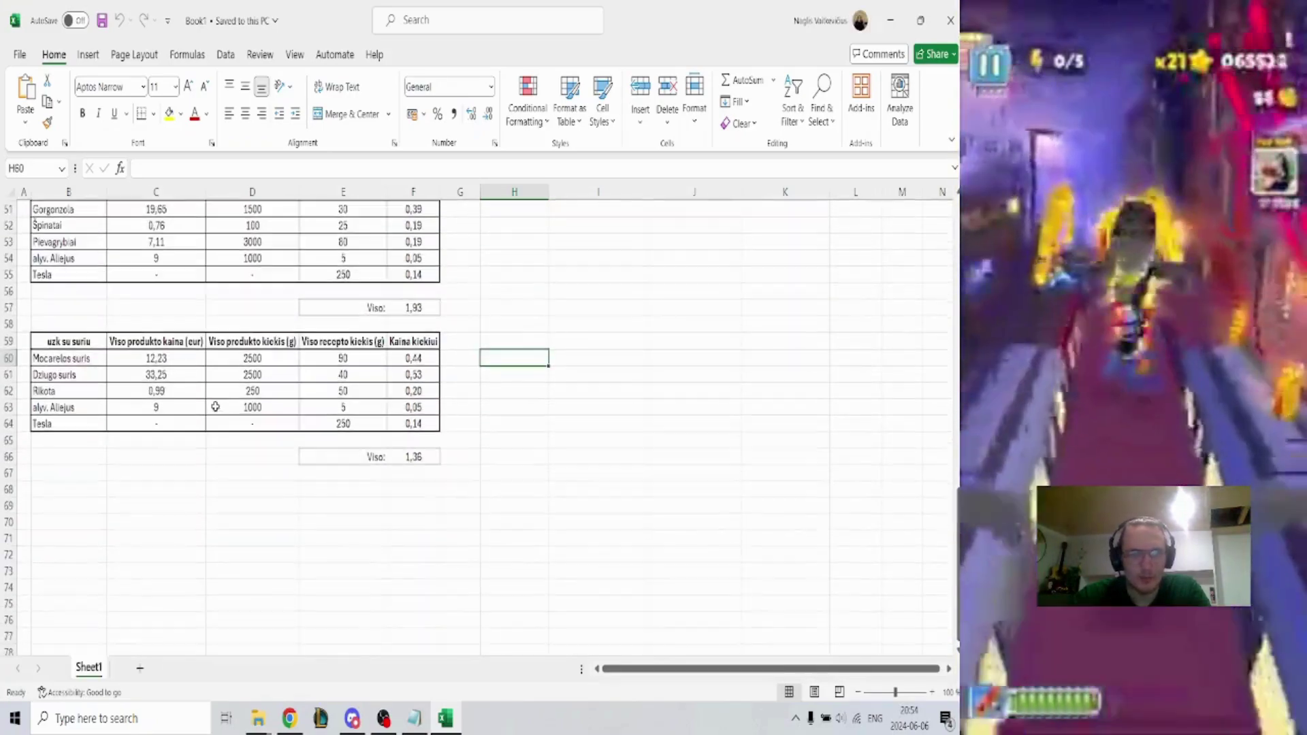
{"action": "scroll", "coordinate": [216, 406], "scroll_direction": "up", "scroll_amount": 3}
{"action": "scroll", "coordinate": [215, 406], "scroll_direction": "down", "scroll_amount": 4}
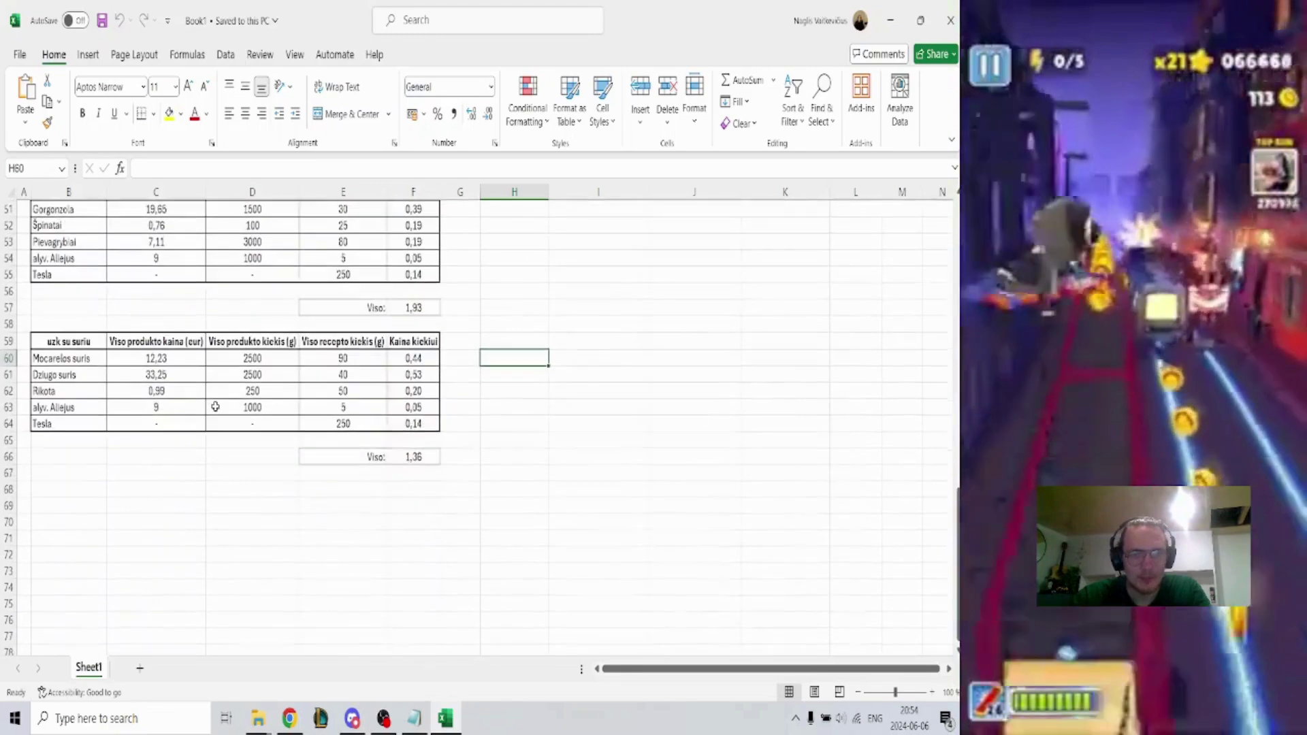
Copy the "uzk su suriu" cost table, including its Viso total row, and paste it below starting at cell B78
{"action": "left_click_drag", "start_coordinate": [51, 296], "coordinate": [417, 400]}
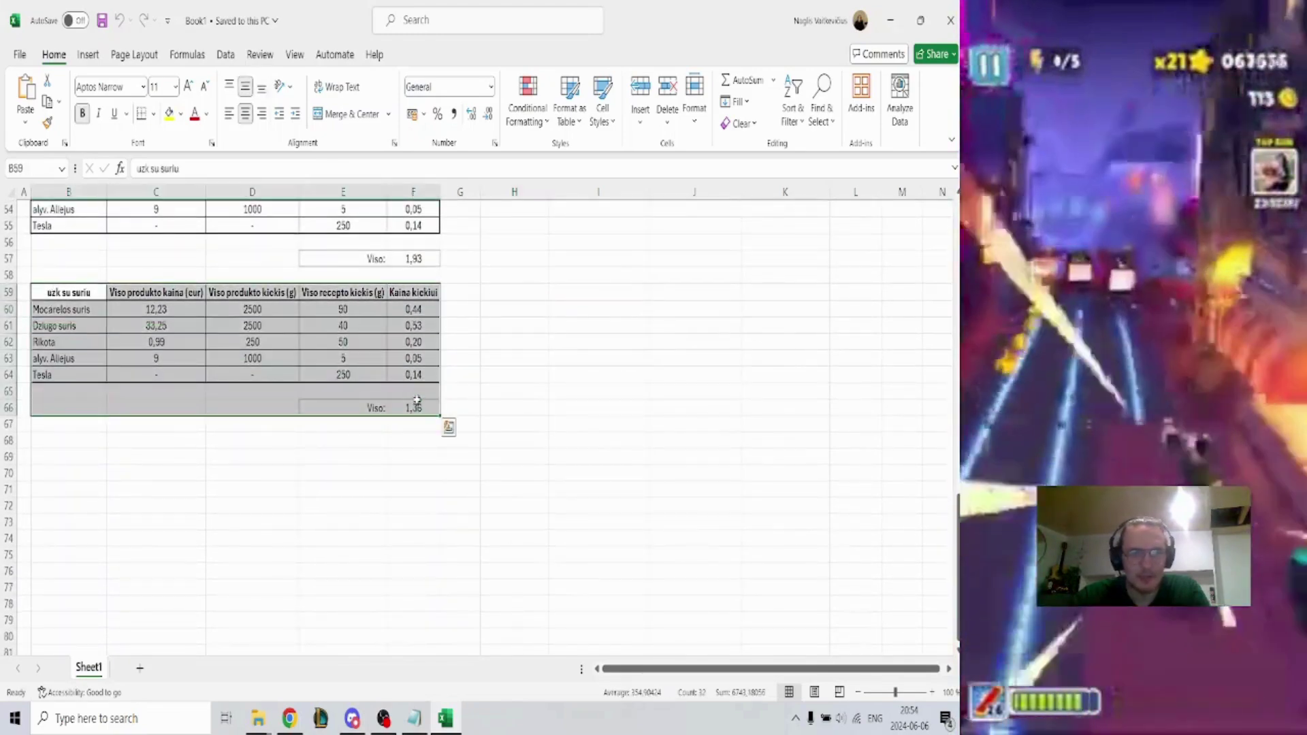
{"action": "key", "text": "ctrl+c"}
{"action": "scroll", "coordinate": [359, 420], "scroll_direction": "down", "scroll_amount": 5}
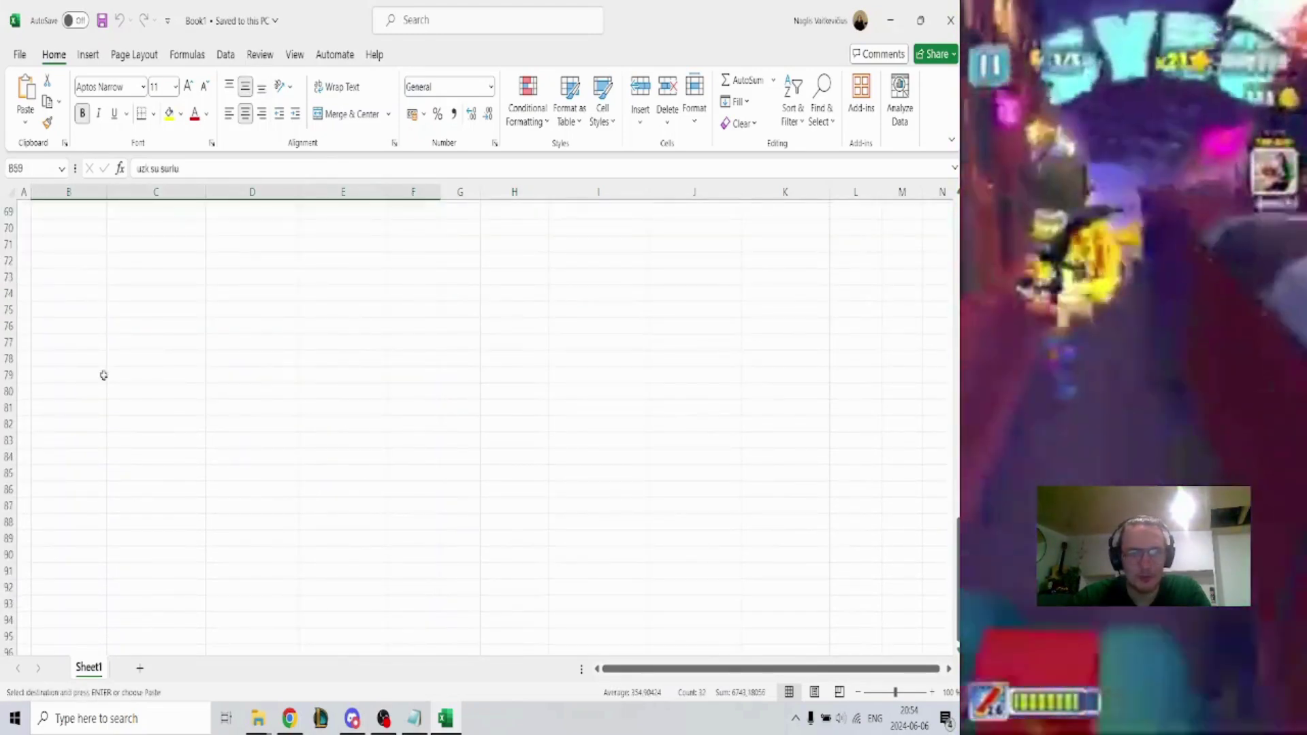
{"action": "left_click", "coordinate": [83, 360]}
{"action": "key", "text": "ctrl+v"}
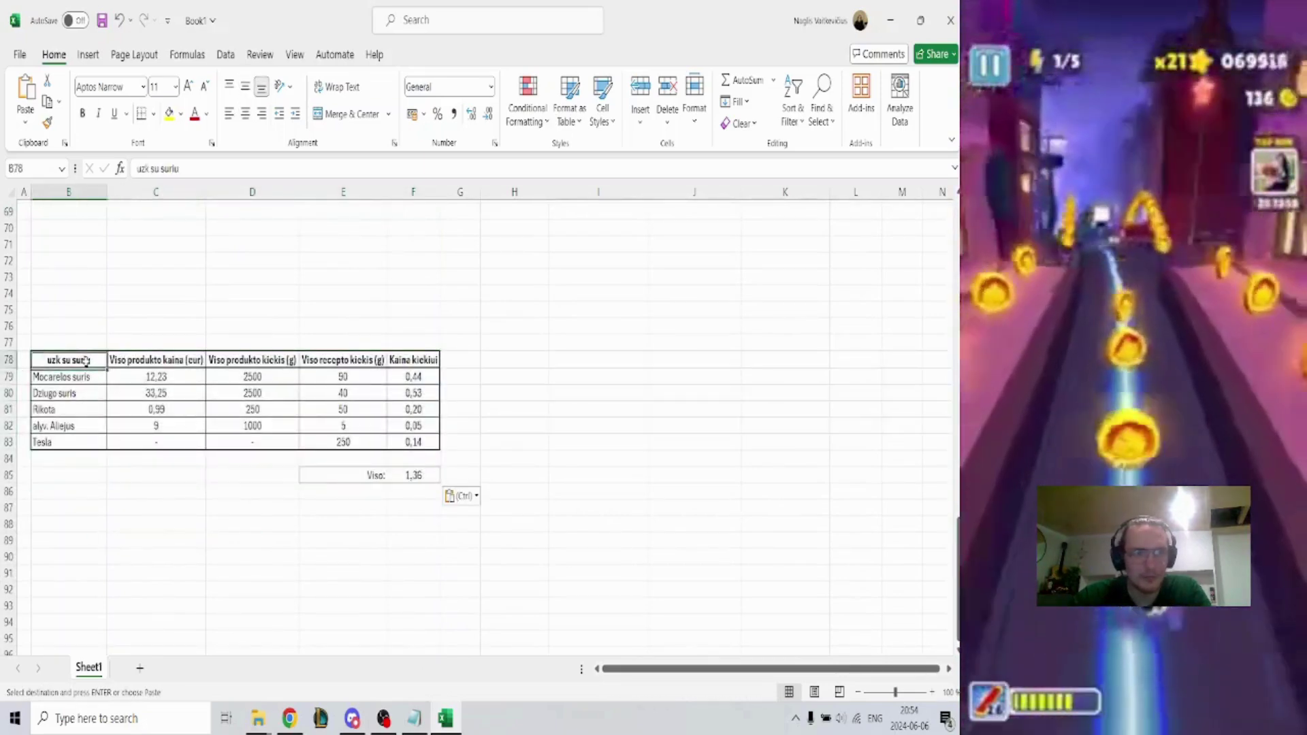
Rename the copied table's title in B78 to "zuvis"
{"action": "left_click_drag", "start_coordinate": [202, 170], "coordinate": [96, 163]}
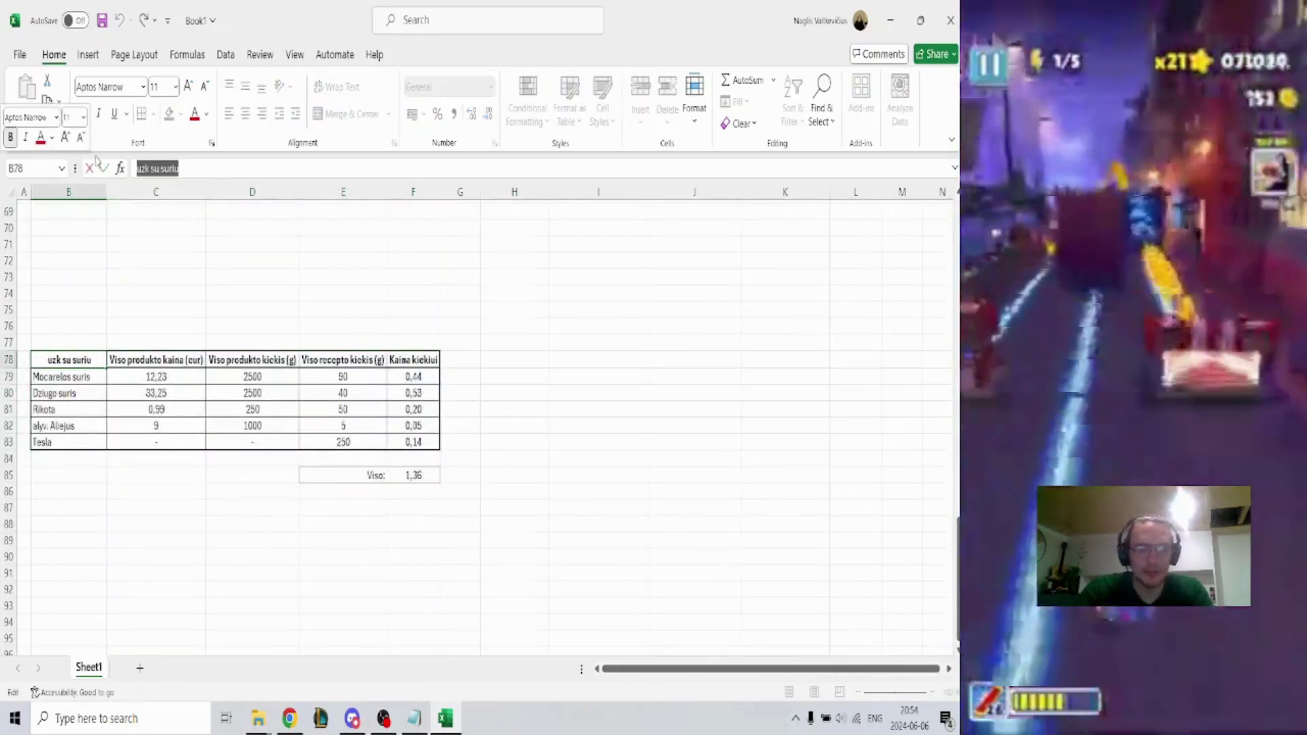
{"action": "type", "text": "zuvis"}
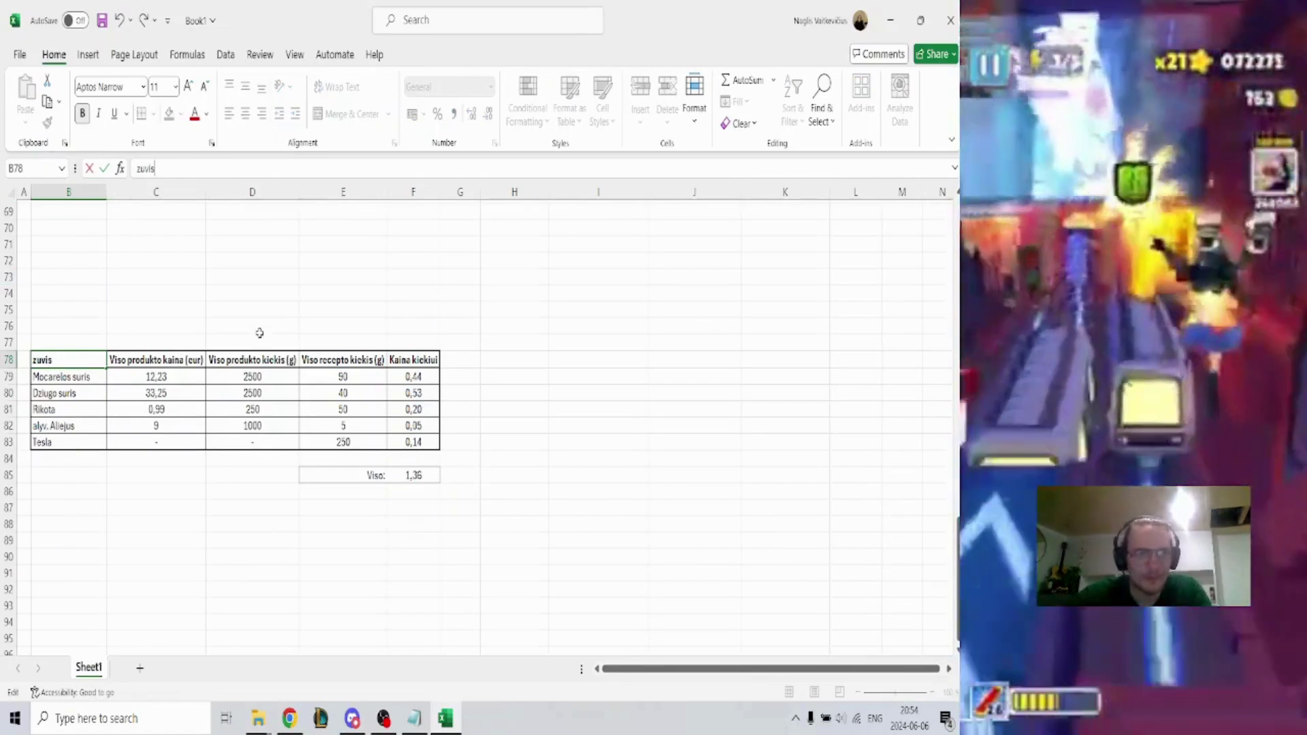
{"action": "left_click", "coordinate": [260, 333]}
{"action": "scroll", "coordinate": [260, 333], "scroll_direction": "down", "scroll_amount": 1}
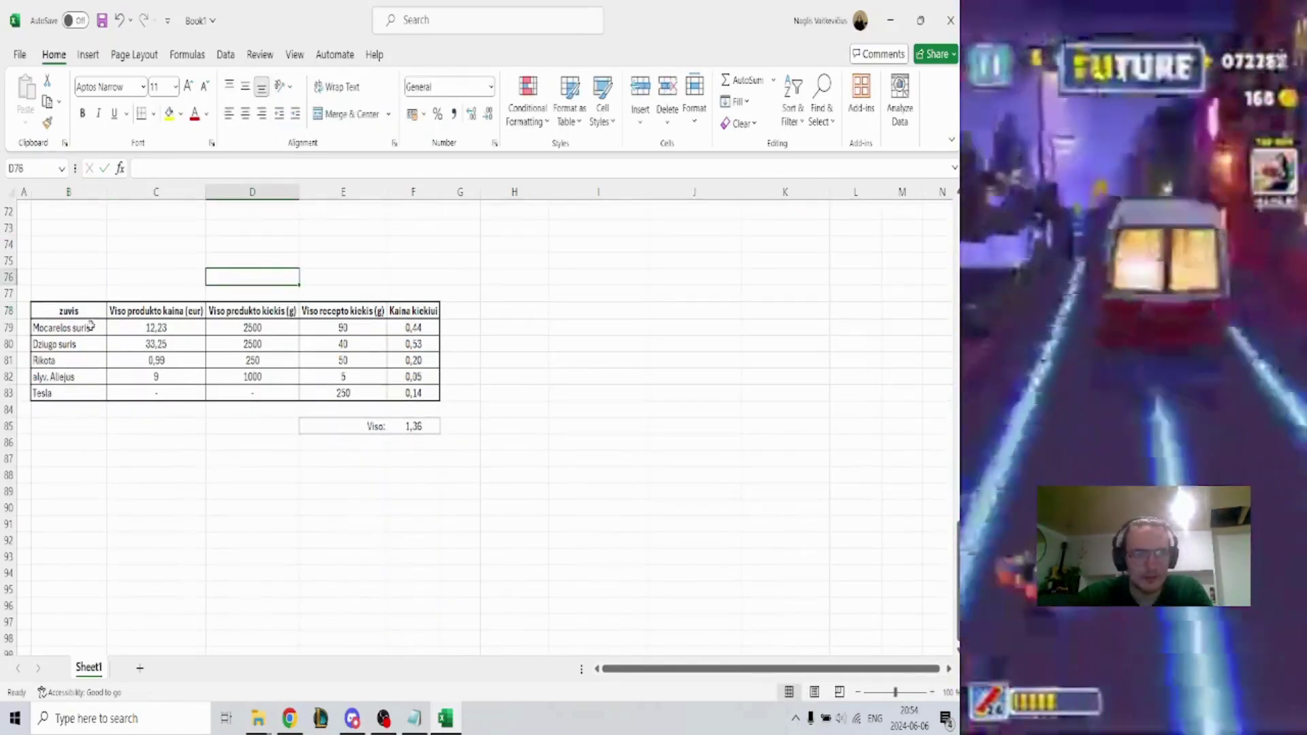
Clear the ingredient names in cells B80 to B83 of the zuvis table, keeping the first ingredient row
{"action": "left_click_drag", "start_coordinate": [52, 347], "coordinate": [57, 385]}
{"action": "key", "text": "BackSpace"}
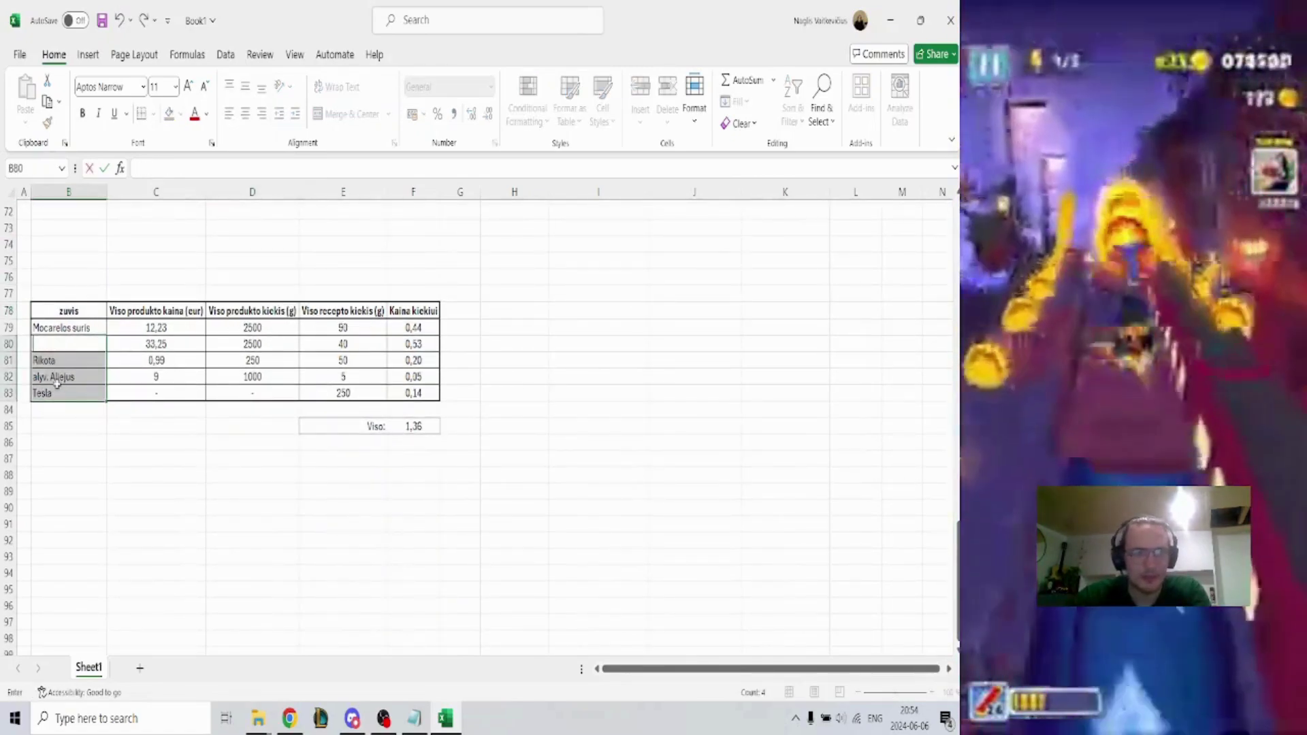
{"action": "key", "text": "Return"}
{"action": "key", "text": "Delete"}
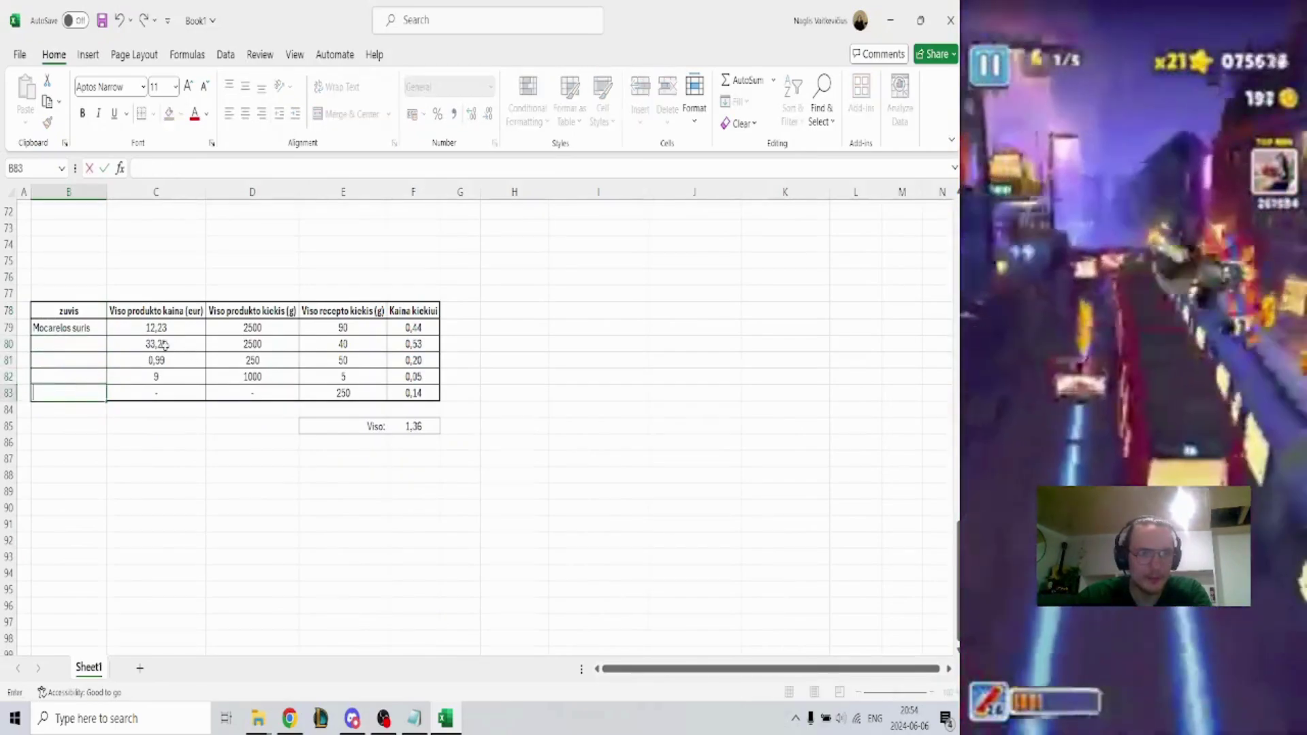
Clear the product prices and product quantities in cells C80 to D82 of the zuvis table
{"action": "left_click", "coordinate": [156, 344]}
{"action": "key", "text": "Delete"}
{"action": "key", "text": "Return"}
{"action": "key", "text": "Delete"}
{"action": "left_click_drag", "start_coordinate": [156, 361], "coordinate": [239, 374]}
{"action": "key", "text": "Delete"}
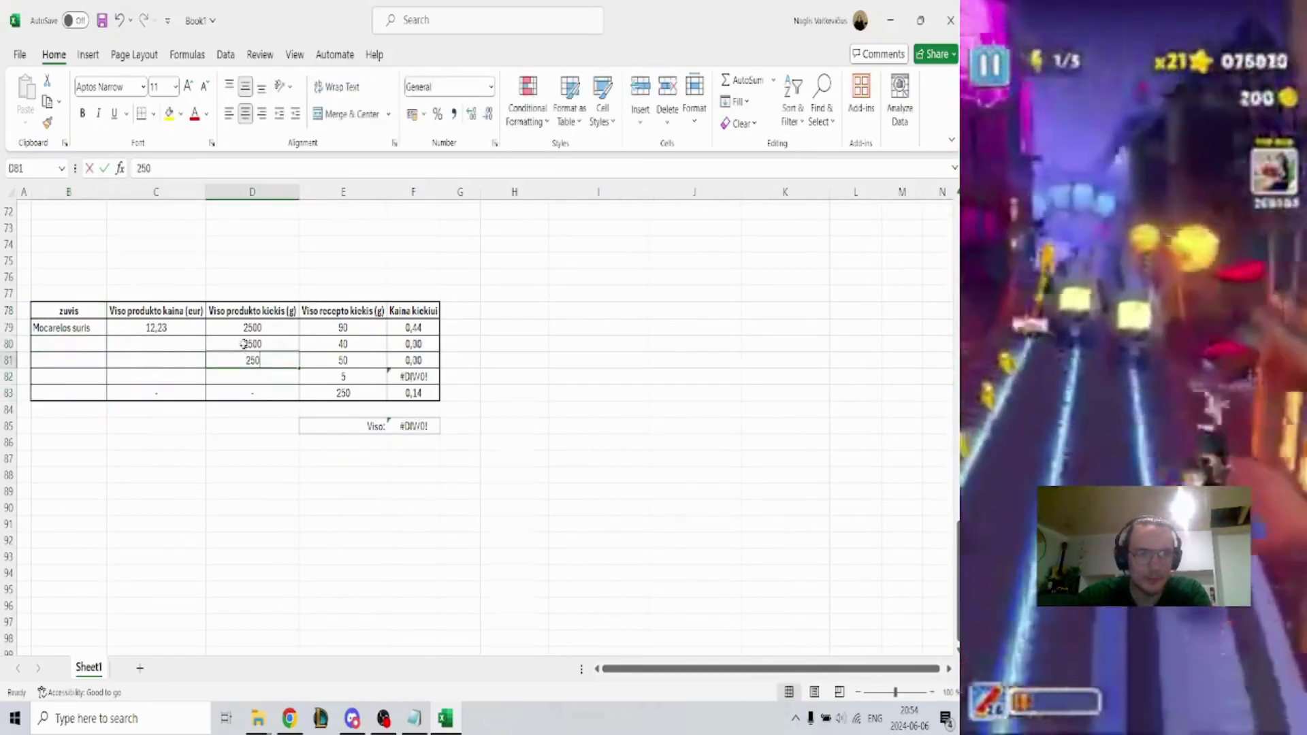
{"action": "key", "text": "Up"}
{"action": "key", "text": "BackSpace"}
Clear the recipe quantities in E80 to E83 and the dashes in C83 and D83
{"action": "left_click", "coordinate": [370, 346]}
{"action": "key", "text": "Delete"}
{"action": "key", "text": "Down"}
{"action": "key", "text": "Delete"}
{"action": "key", "text": "Down"}
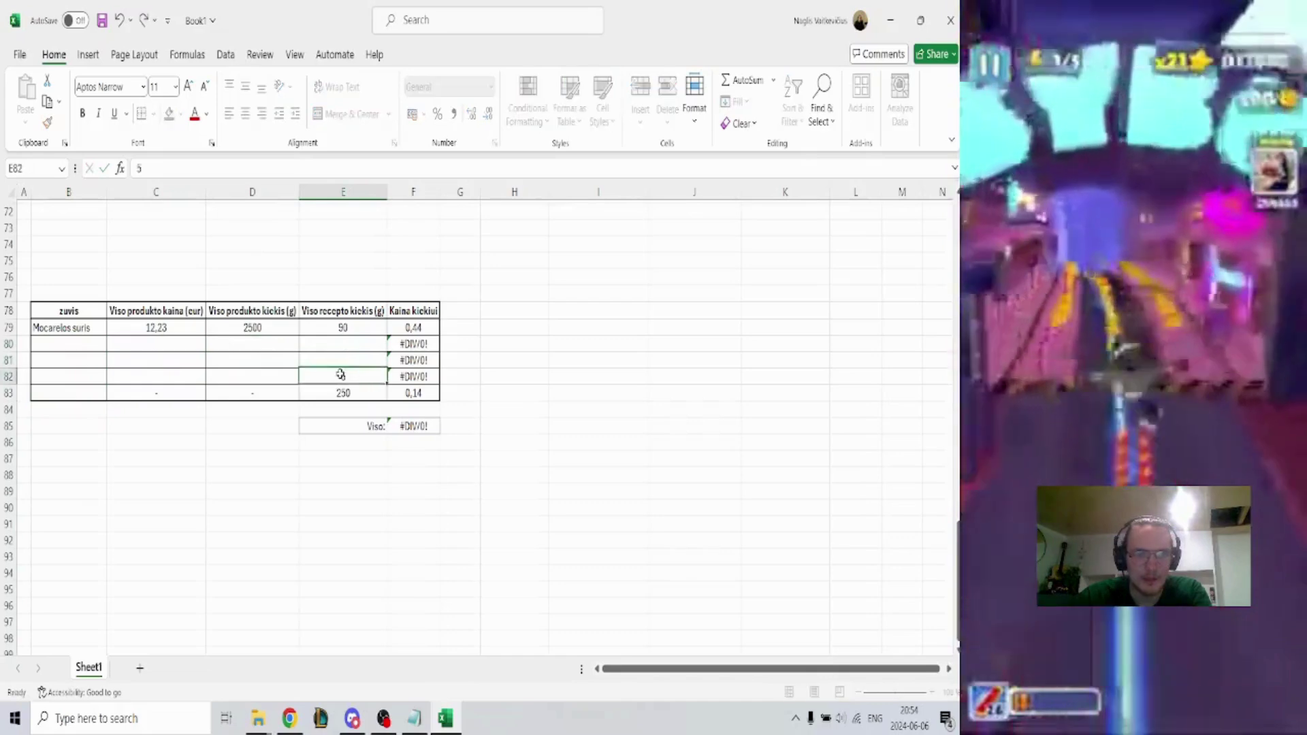
{"action": "key", "text": "Delete"}
{"action": "key", "text": "Down"}
{"action": "key", "text": "BackSpace"}
{"action": "key", "text": "Left"}
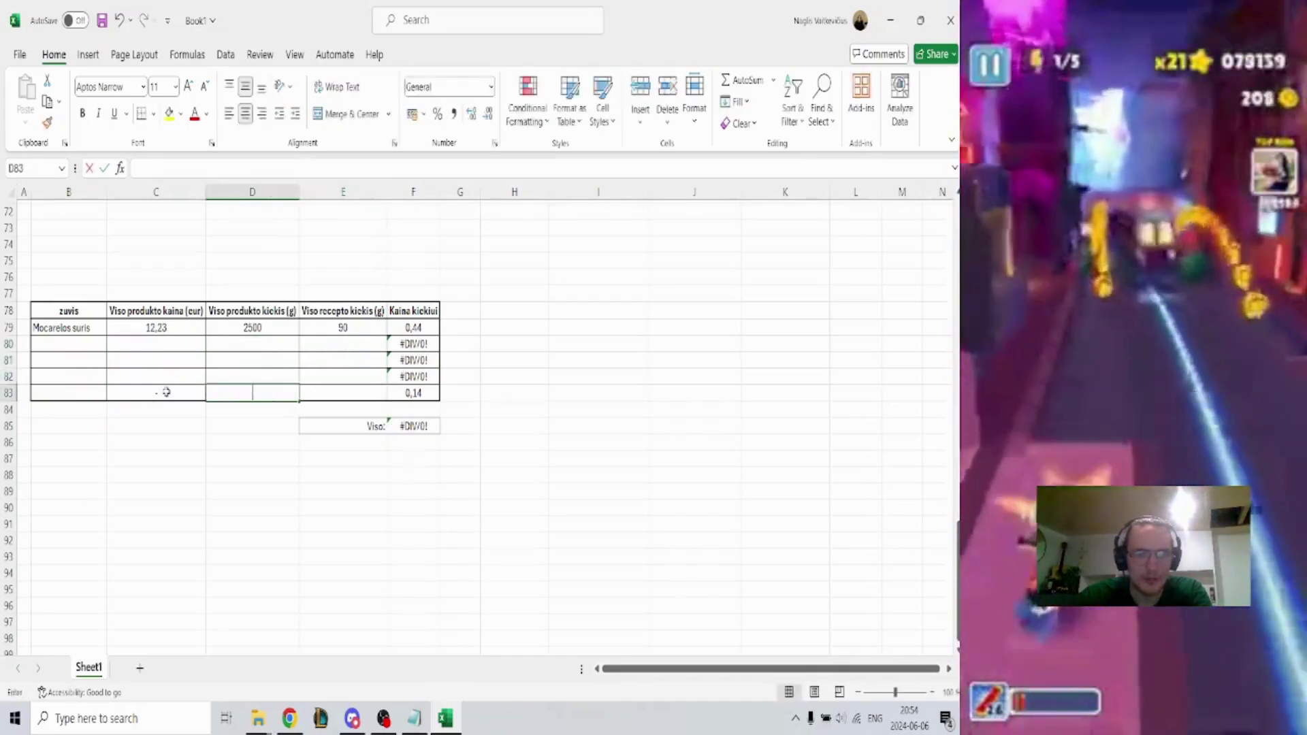
{"action": "key", "text": "BackSpace"}
{"action": "key", "text": "Left"}
Replace the first ingredient's name in B79 with "Zuvis"
{"action": "double_click", "coordinate": [61, 328]}
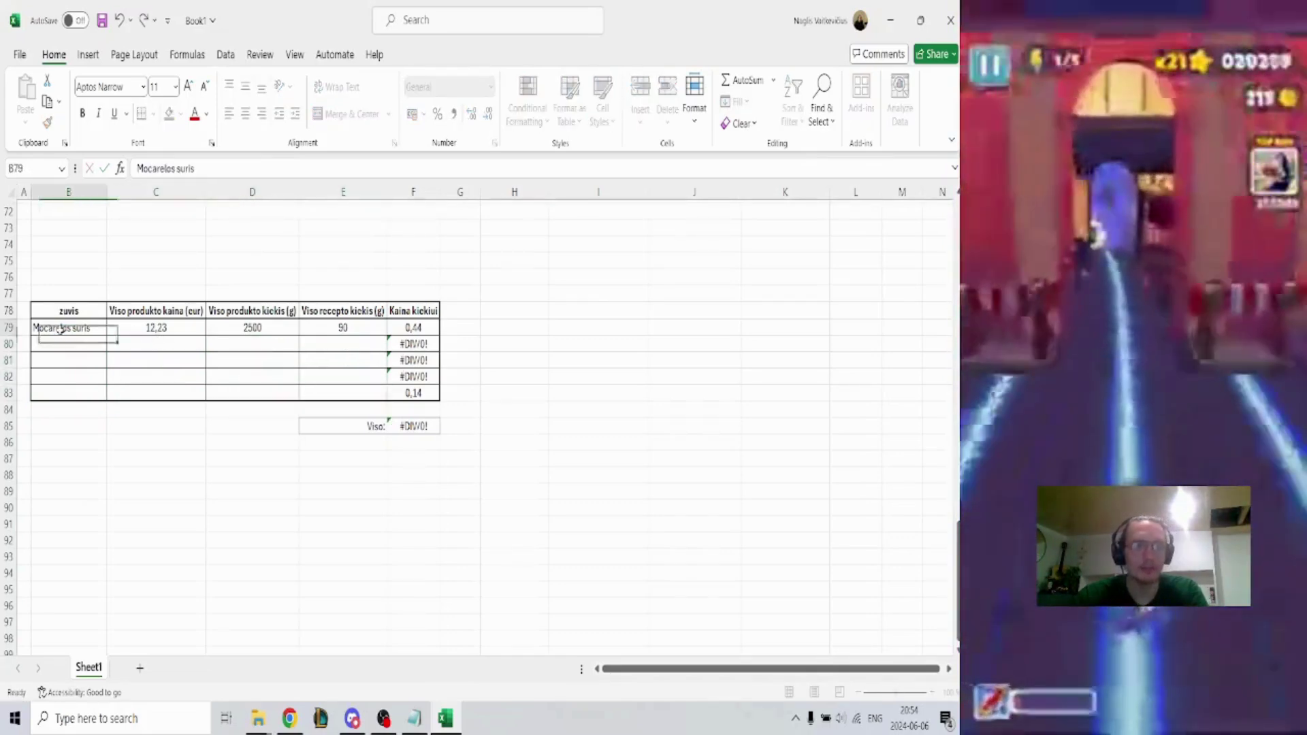
{"action": "left_click", "coordinate": [163, 266]}
{"action": "key", "text": "ctrl+z"}
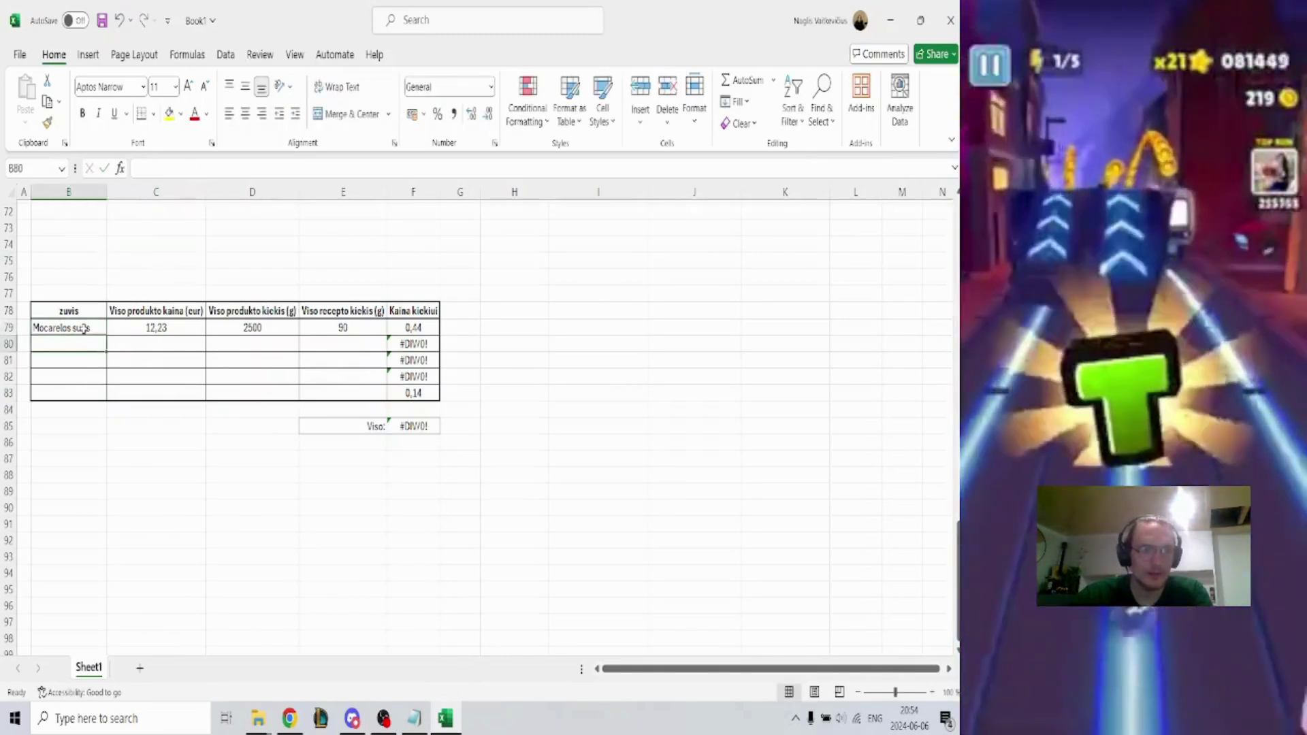
{"action": "key", "text": "BackSpace"}
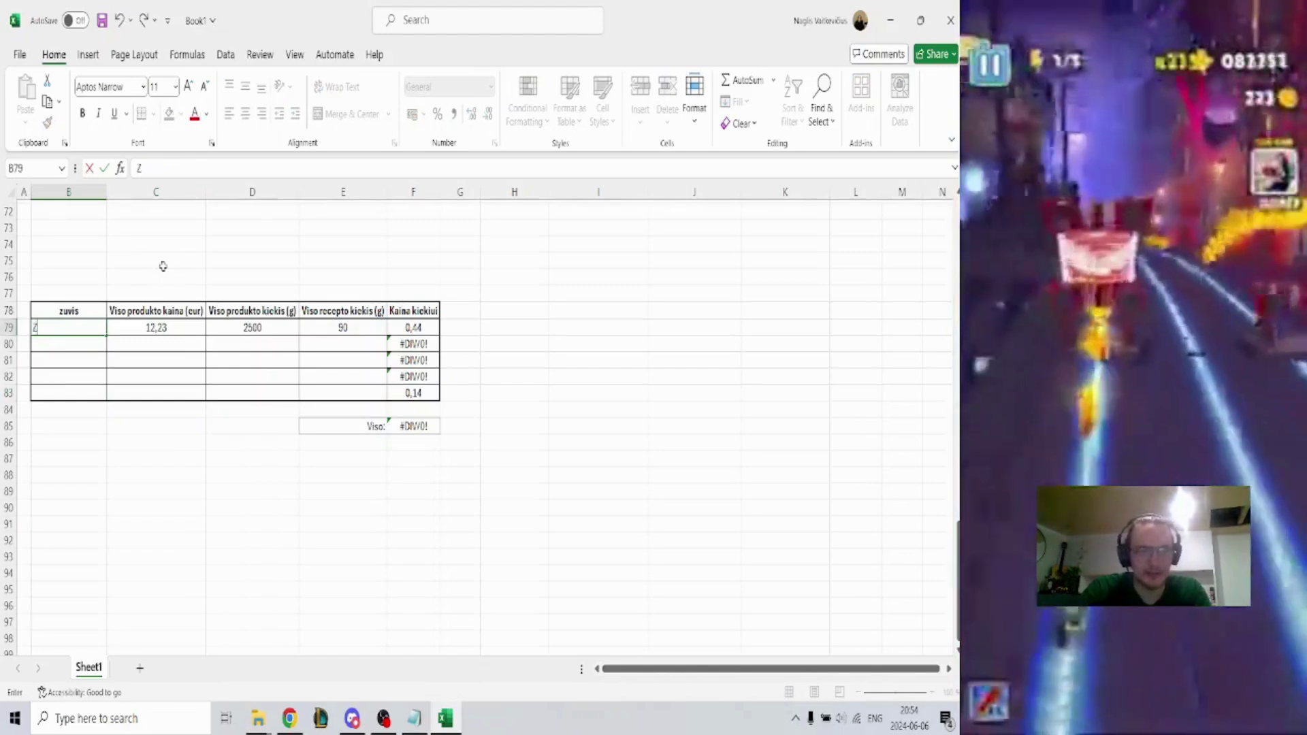
Set the Zuvis recipe quantity in E79 to 150 g
{"action": "left_click", "coordinate": [333, 327]}
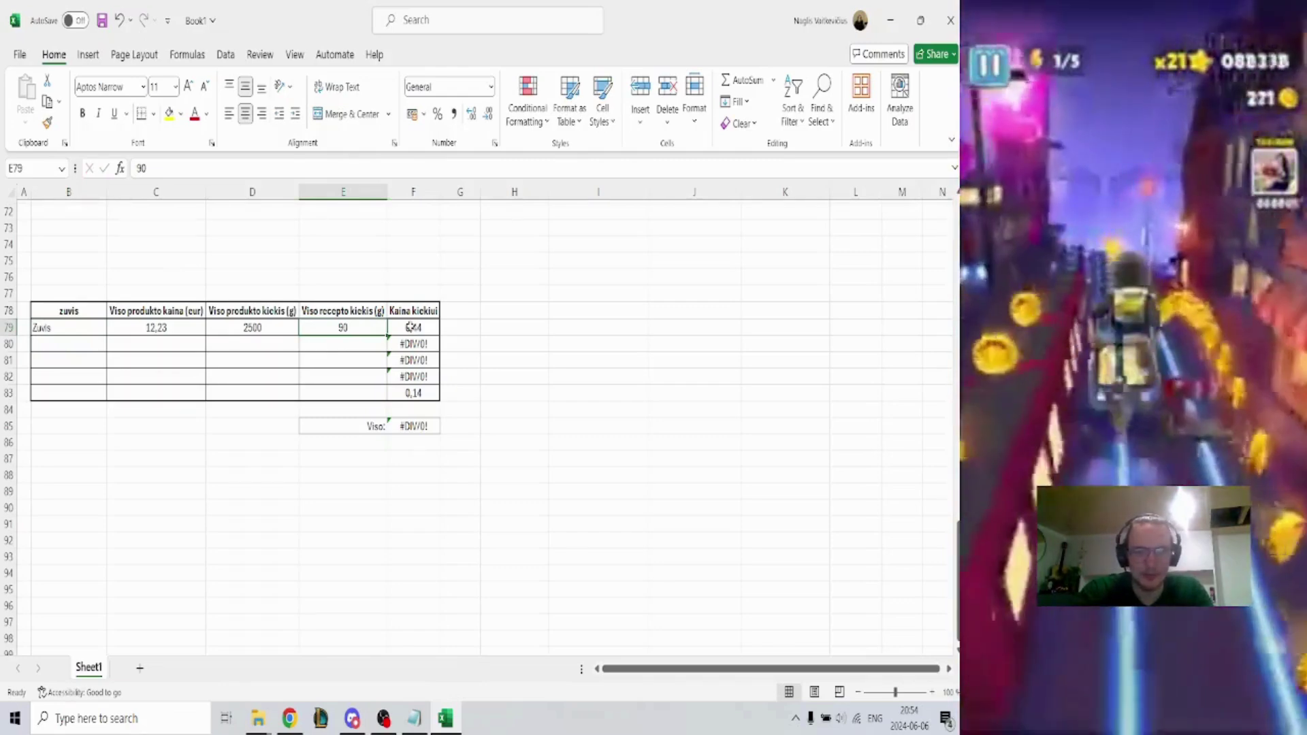
{"action": "key", "text": "BackSpace"}
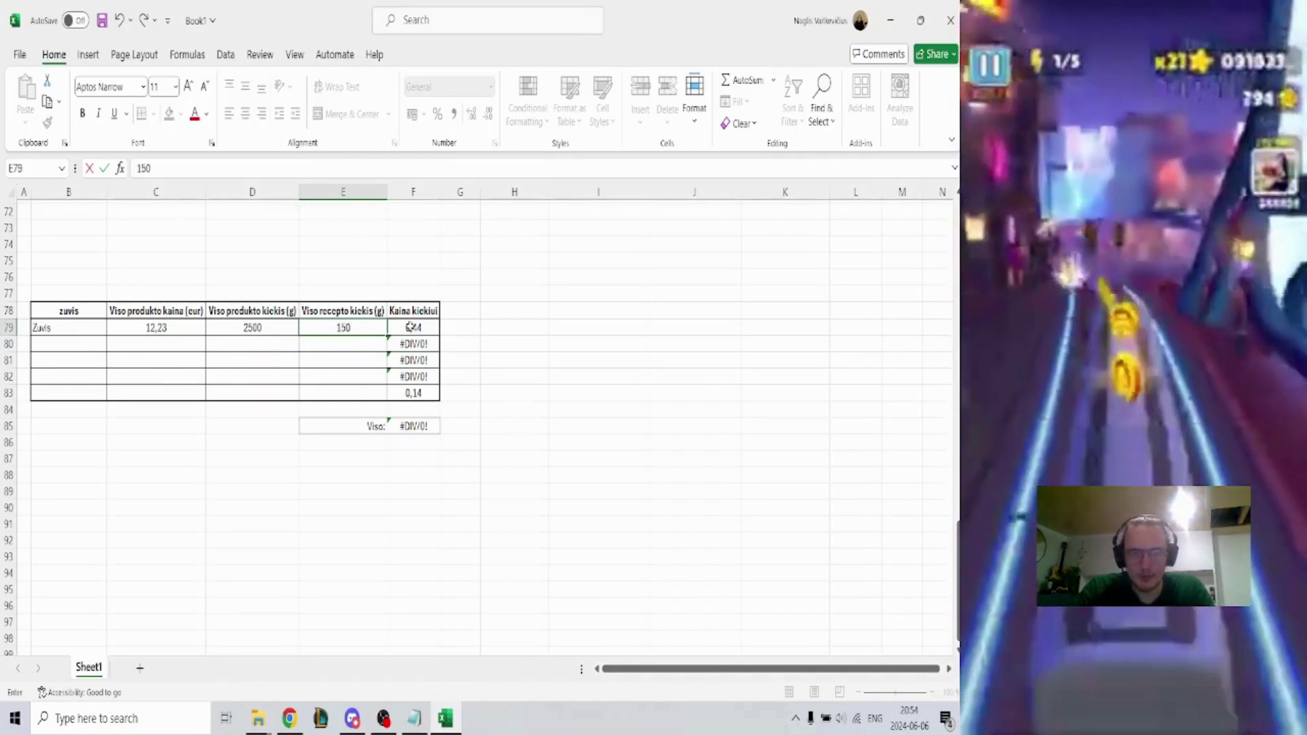
{"action": "left_click", "coordinate": [286, 330]}
{"action": "left_click", "coordinate": [184, 329]}
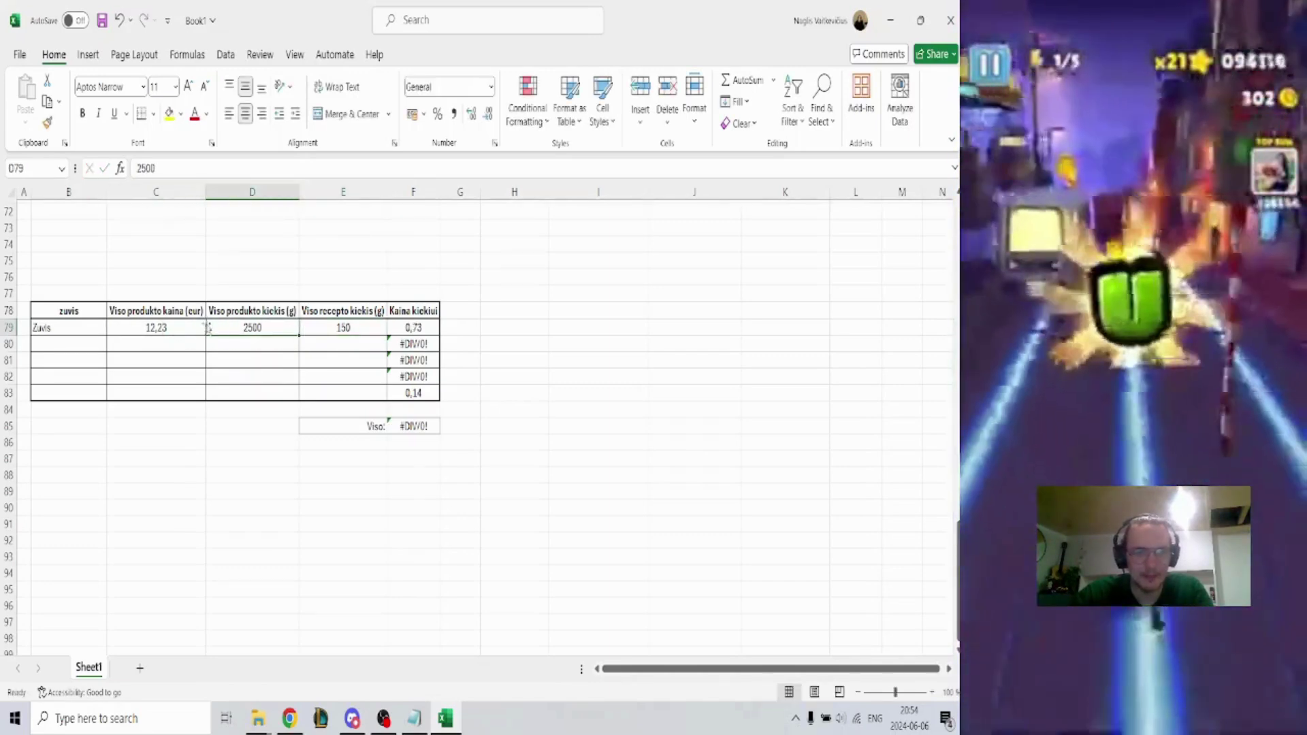
Set the total product quantity for Zuvis in D79 to 2300 g
{"action": "left_click_drag", "start_coordinate": [173, 315], "coordinate": [248, 333]}
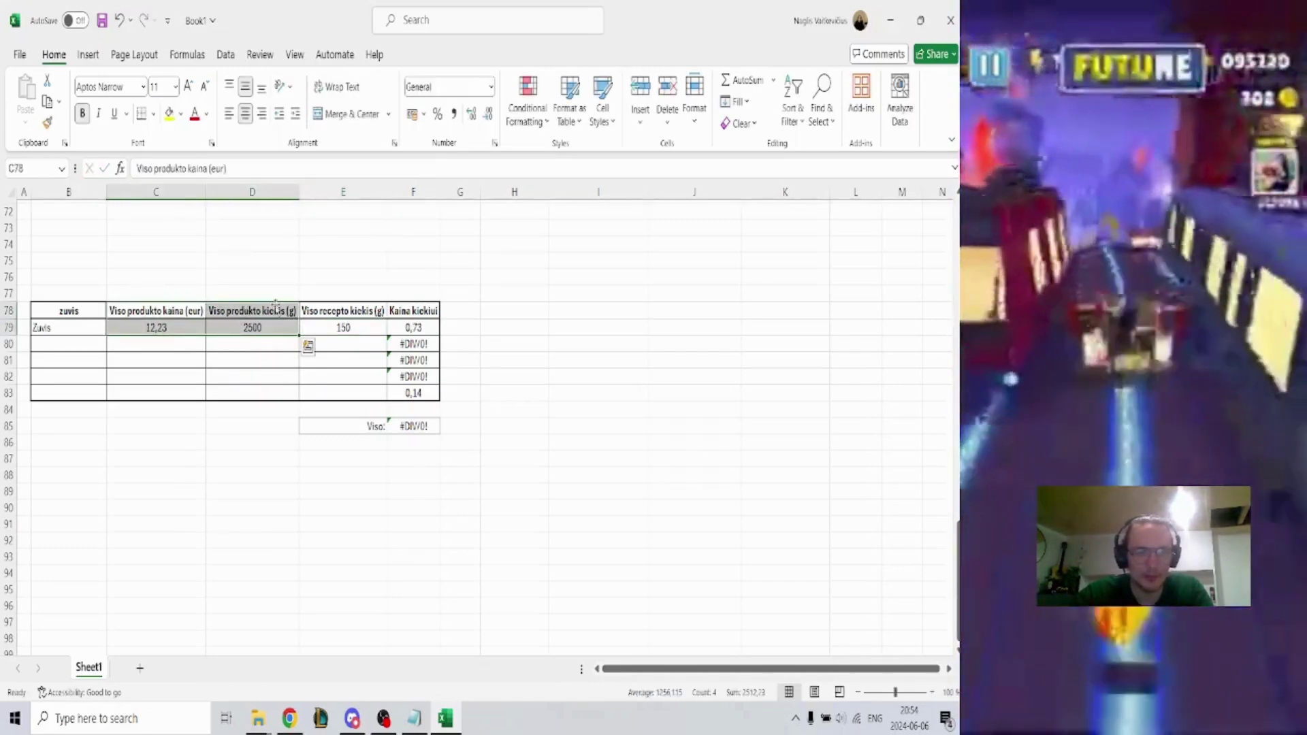
{"action": "left_click", "coordinate": [227, 345]}
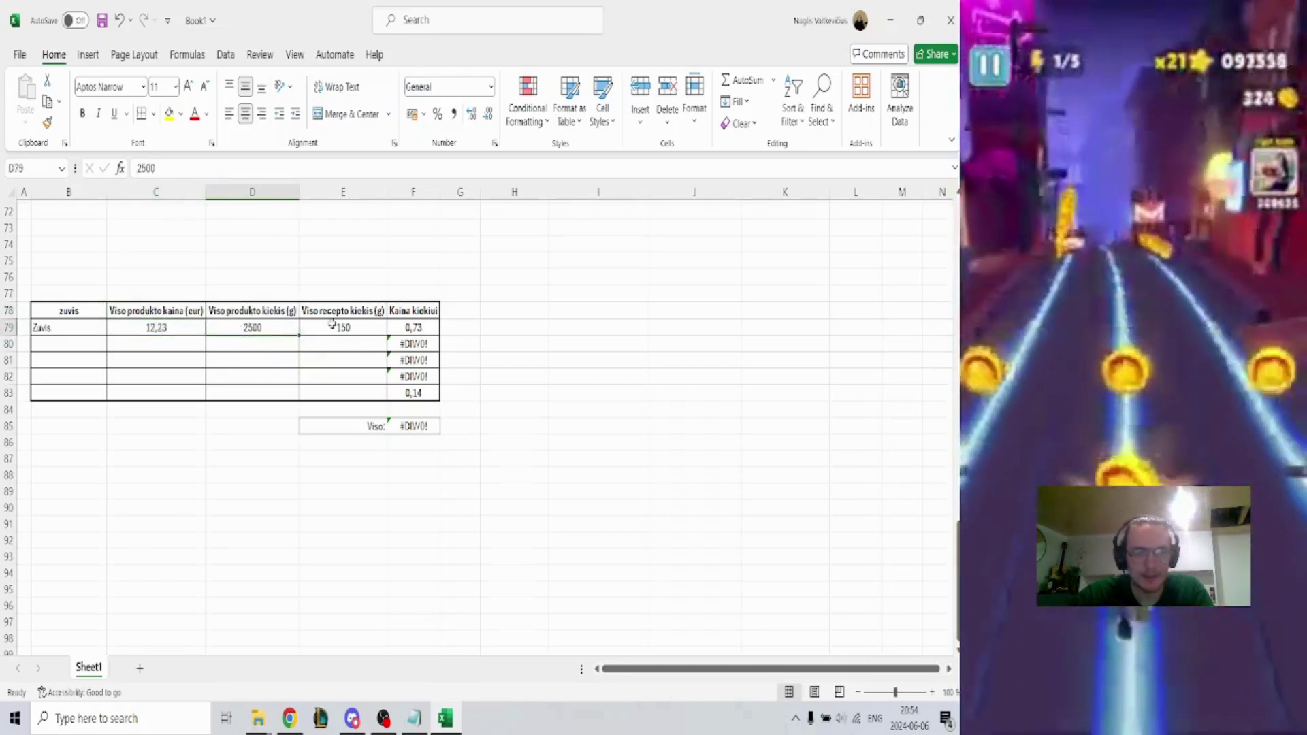
{"action": "left_click", "coordinate": [254, 327]}
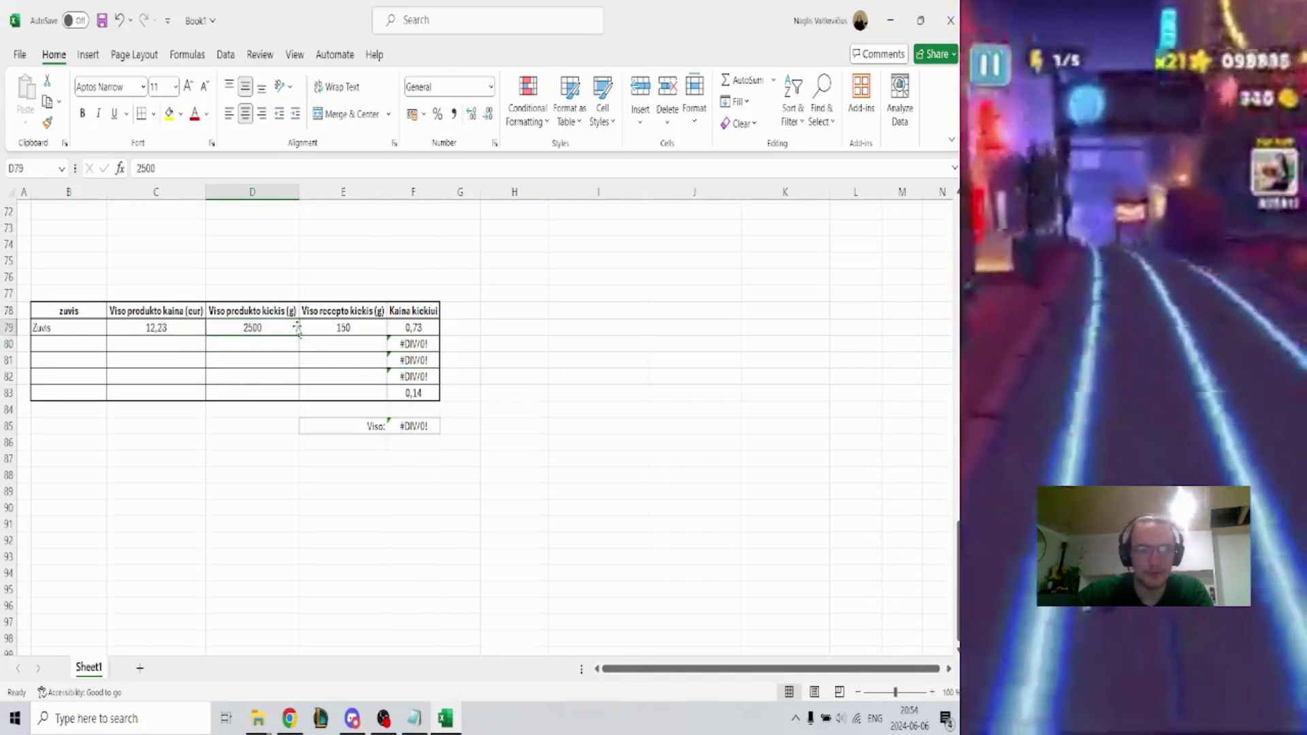
{"action": "key", "text": "BackSpace"}
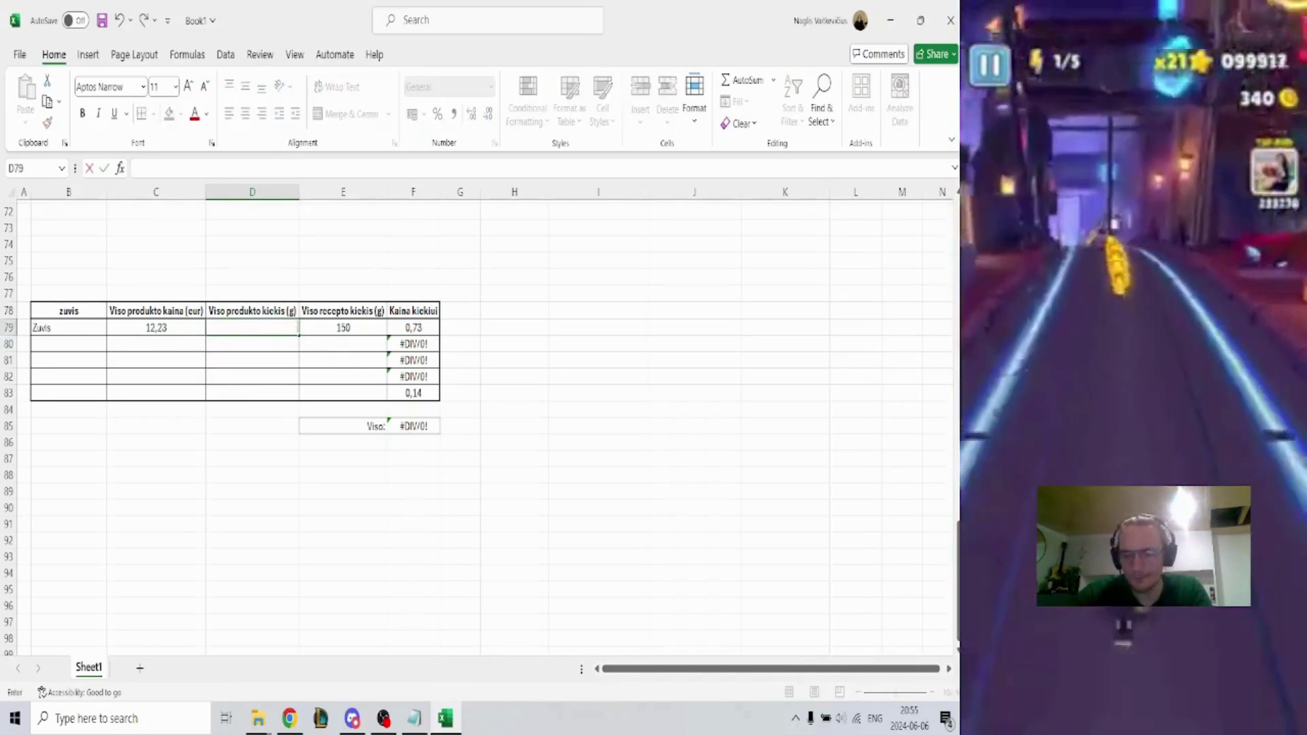
{"action": "type", "text": "2300"}
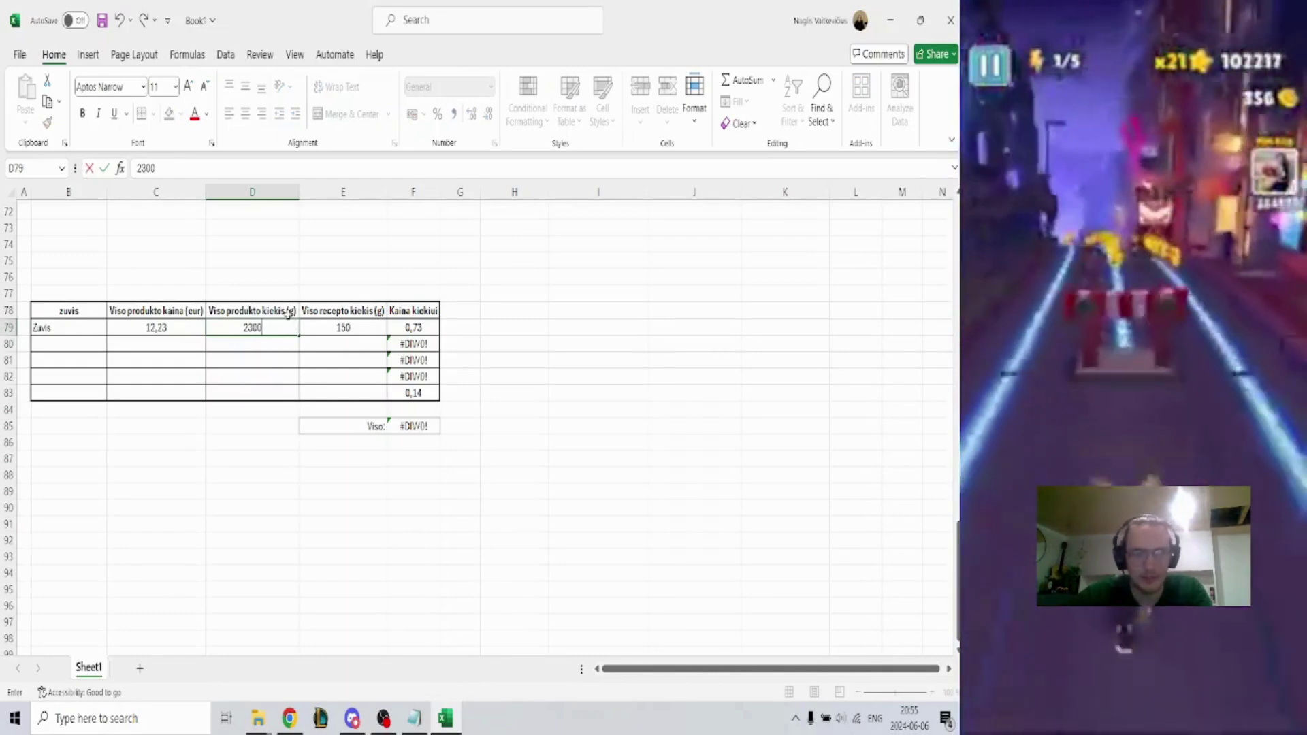
{"action": "left_click", "coordinate": [288, 313]}
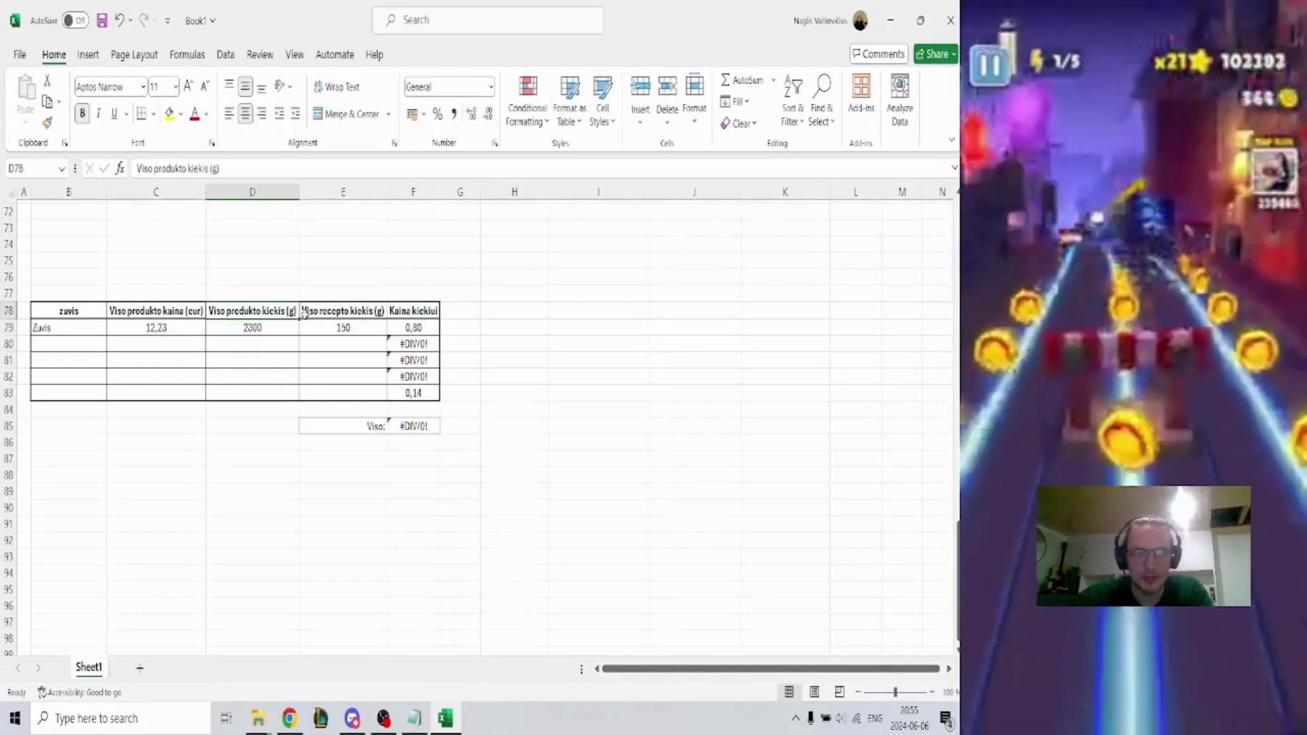
{"action": "left_click", "coordinate": [257, 329]}
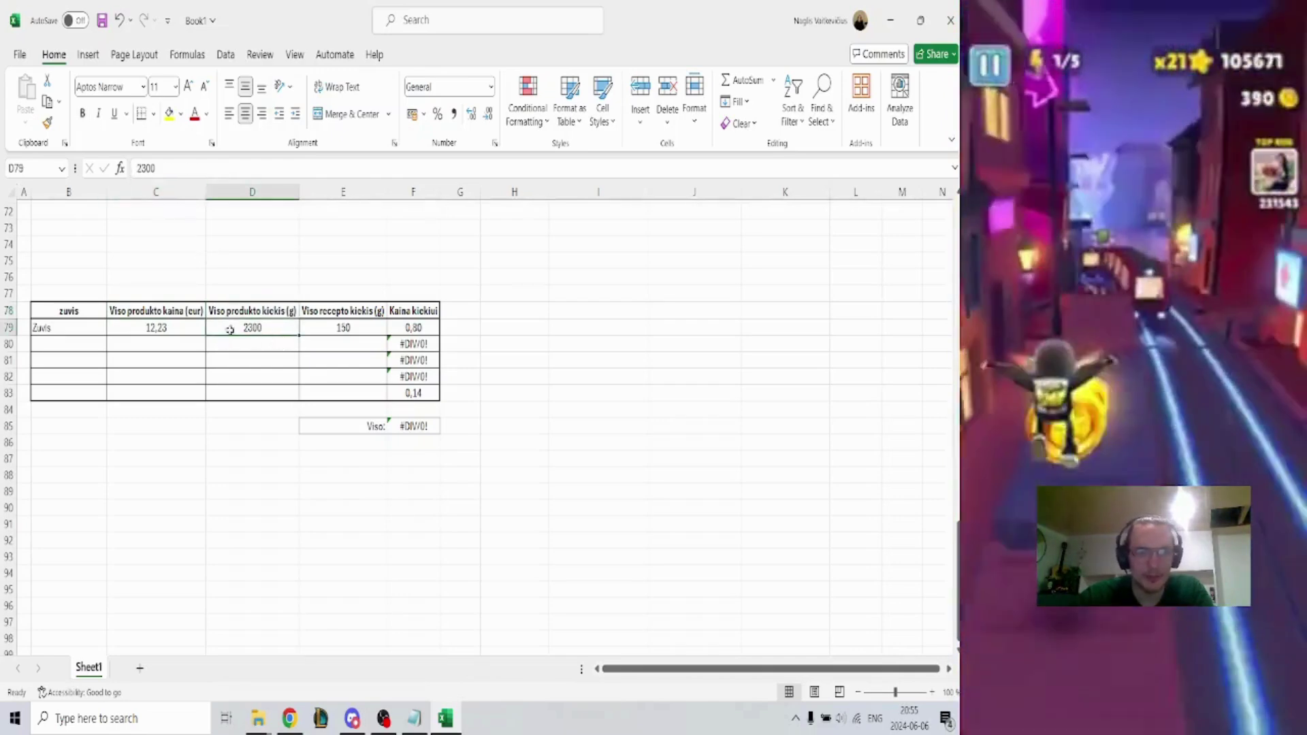
Set the total product price for Zuvis in C79 to 28 eur
{"action": "left_click", "coordinate": [194, 325]}
{"action": "key", "text": "BackSpace"}
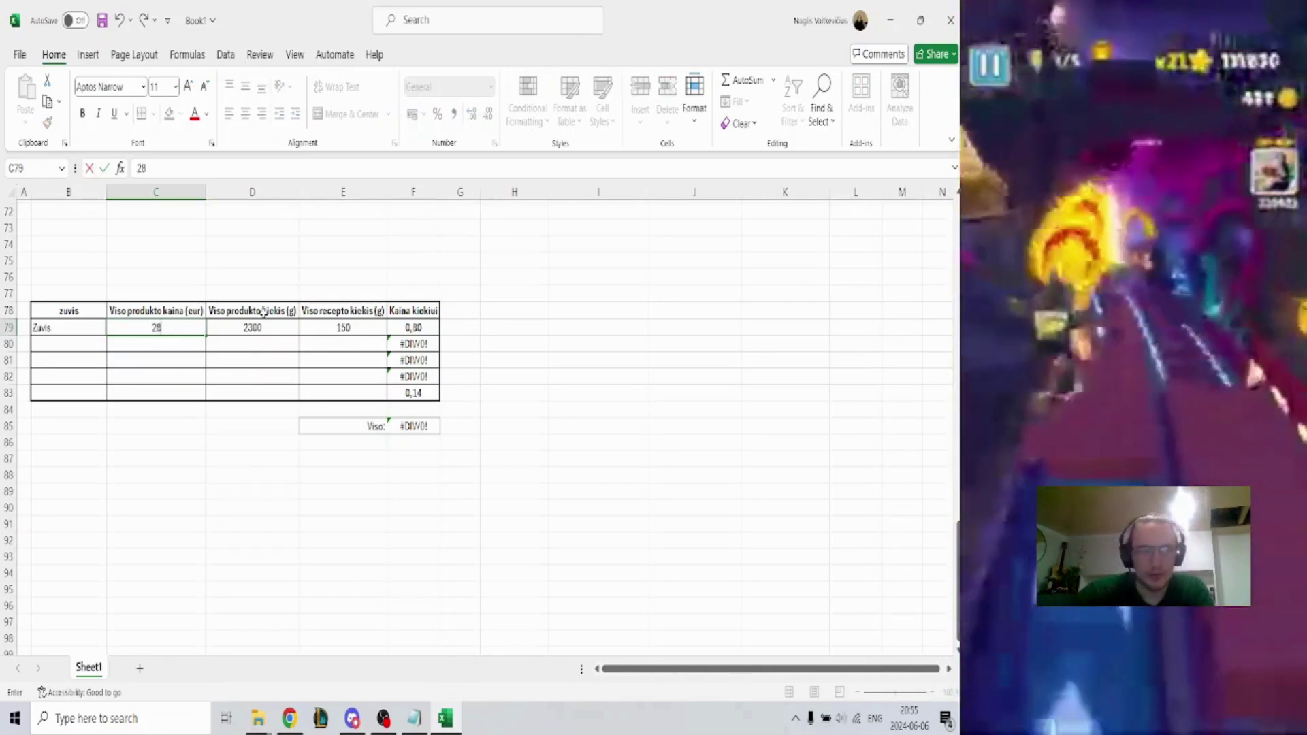
{"action": "left_click", "coordinate": [193, 292]}
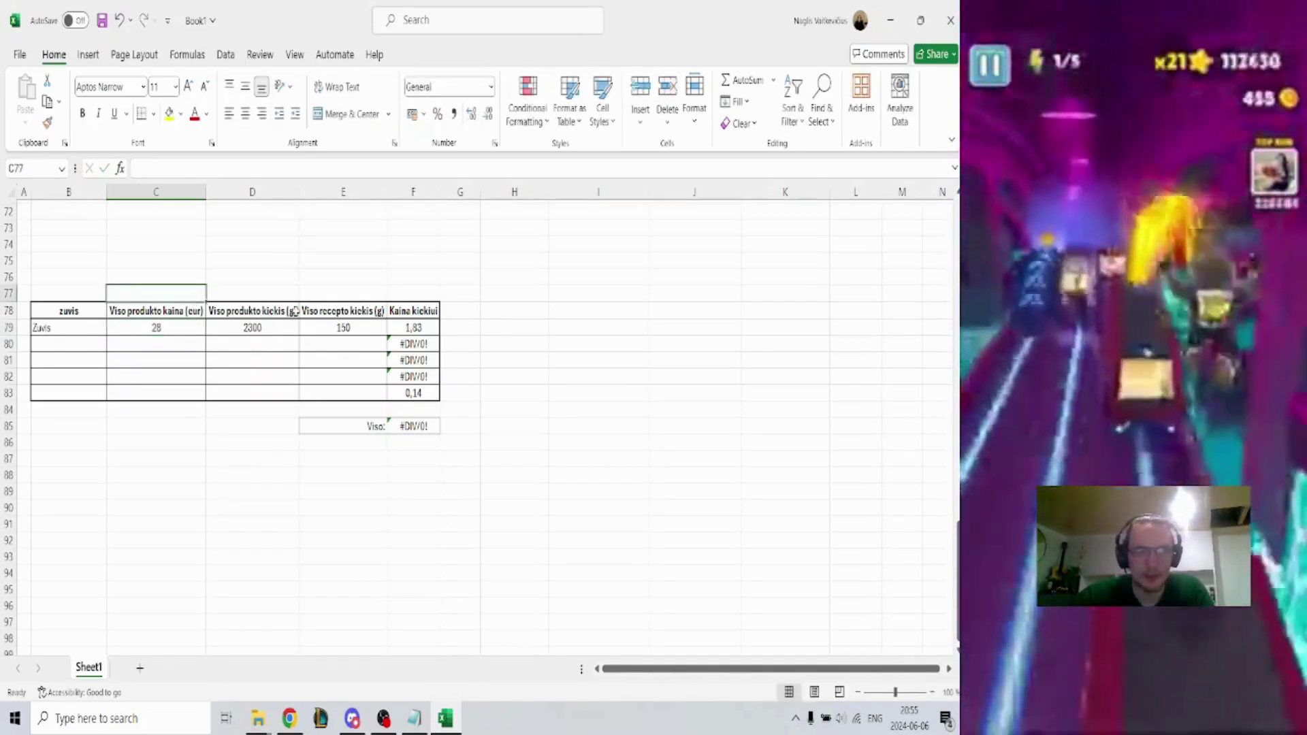
Clear the leftover cost cells F80 to F83 in the zuvis table's Kaina kiekiui column
{"action": "left_click", "coordinate": [410, 344]}
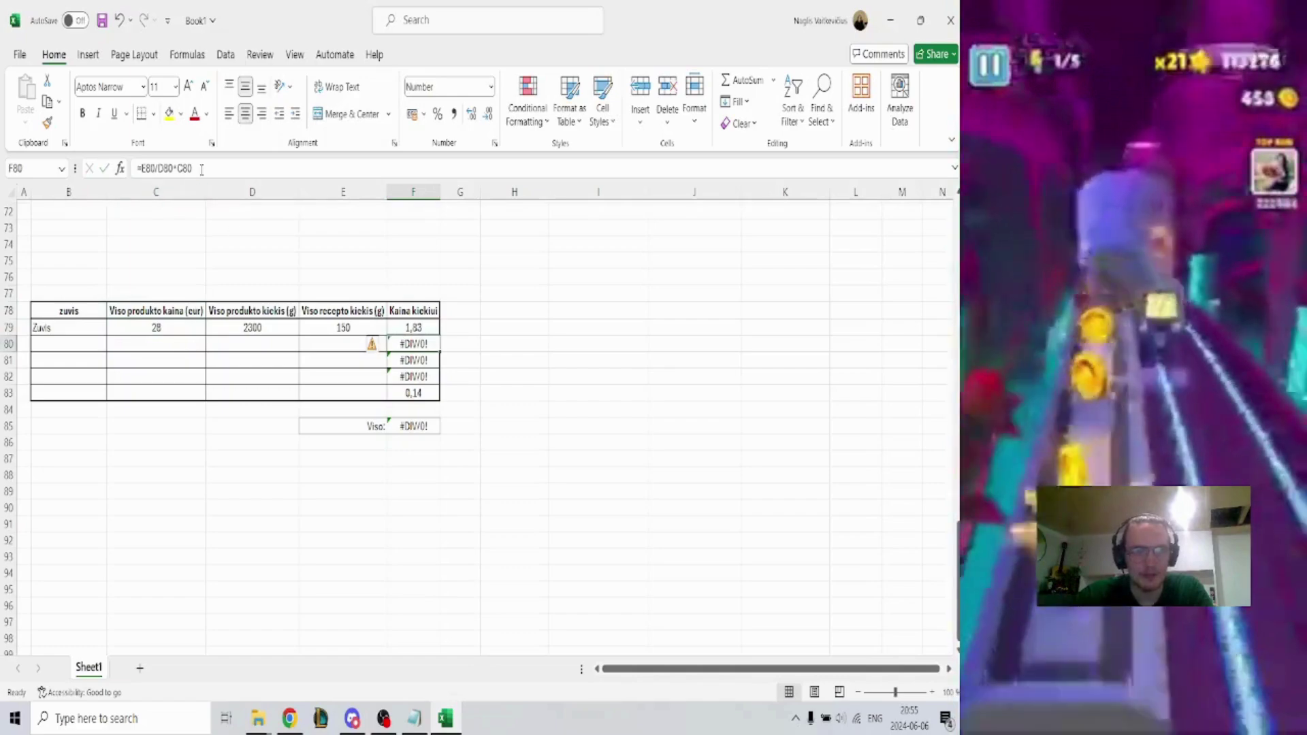
{"action": "left_click_drag", "start_coordinate": [137, 168], "coordinate": [234, 184]}
{"action": "key", "text": "BackSpace"}
{"action": "key", "text": "Return"}
{"action": "key", "text": "BackSpace"}
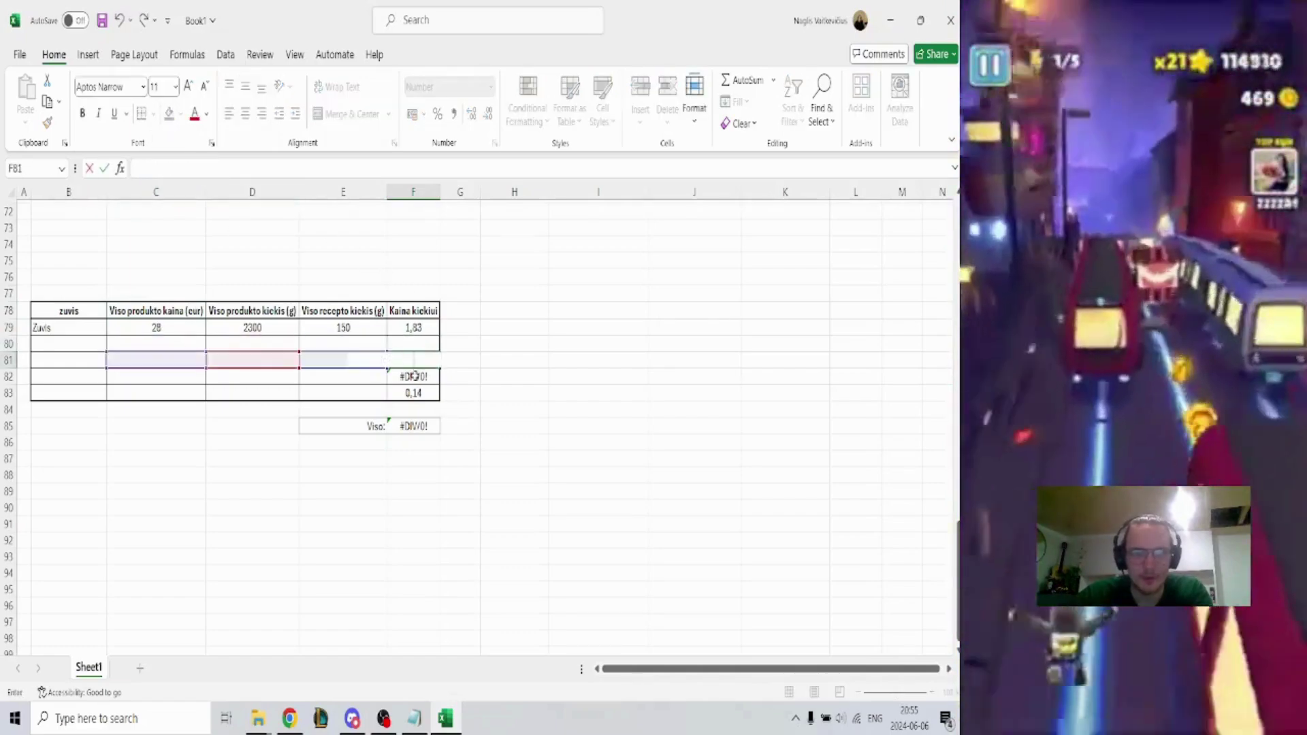
{"action": "key", "text": "Return"}
{"action": "key", "text": "BackSpace"}
{"action": "key", "text": "Return"}
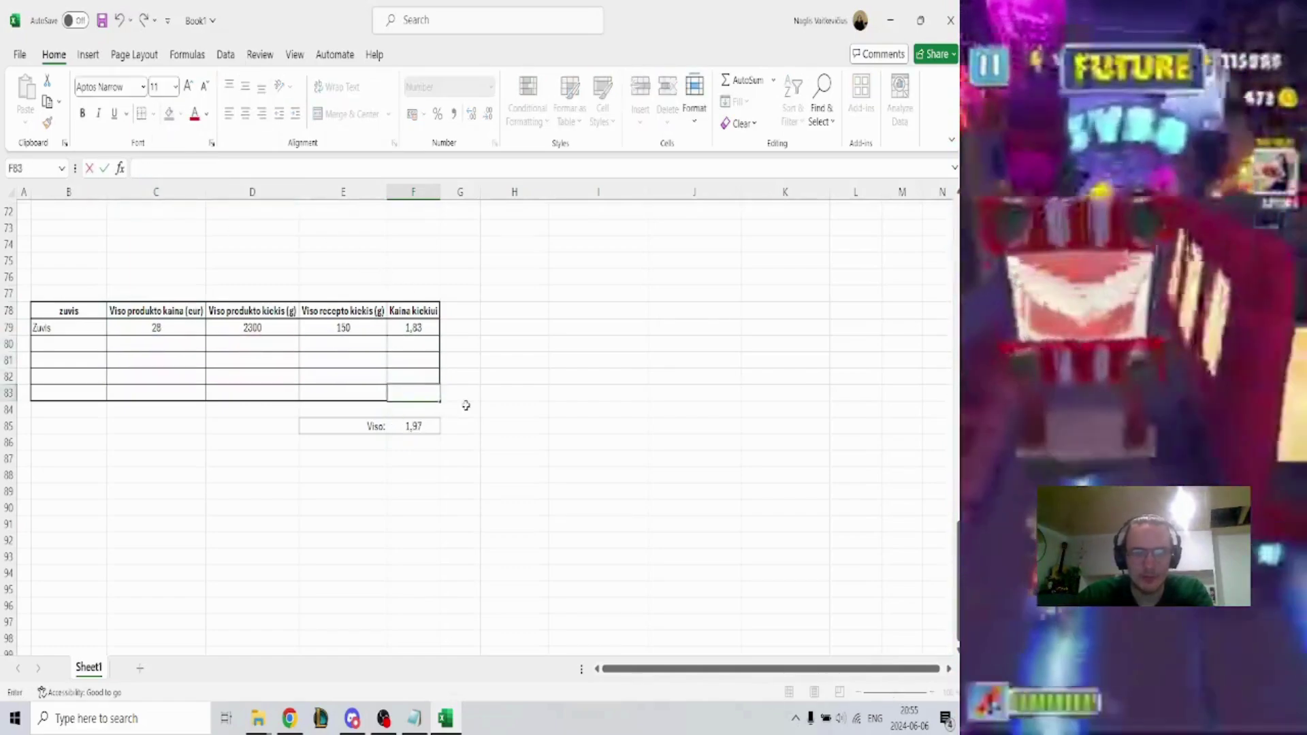
{"action": "key", "text": "BackSpace"}
{"action": "left_click", "coordinate": [467, 408]}
Inspect the Zuvis cost formula in F79 and the recipe quantity, product quantity and price cells it uses
{"action": "left_click", "coordinate": [418, 328]}
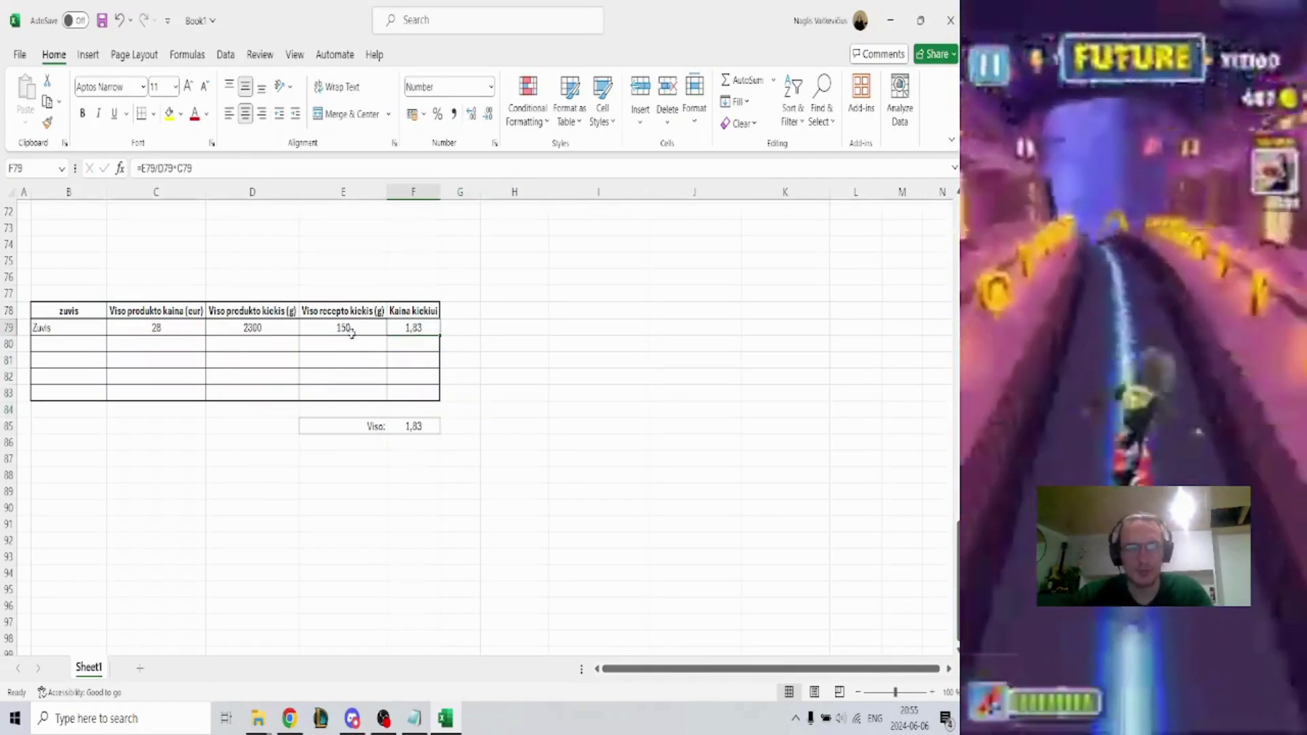
{"action": "left_click", "coordinate": [351, 332]}
{"action": "left_click", "coordinate": [272, 332]}
{"action": "left_click", "coordinate": [155, 330]}
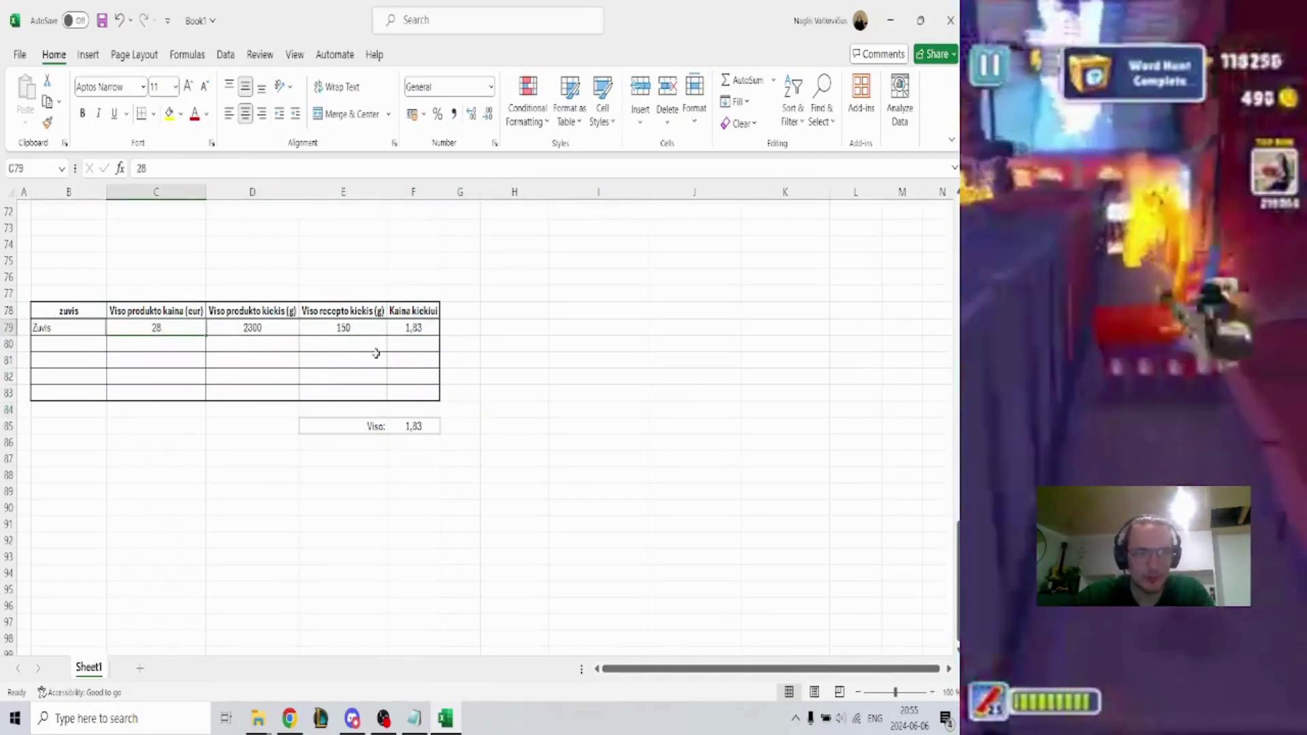
{"action": "left_click", "coordinate": [373, 329]}
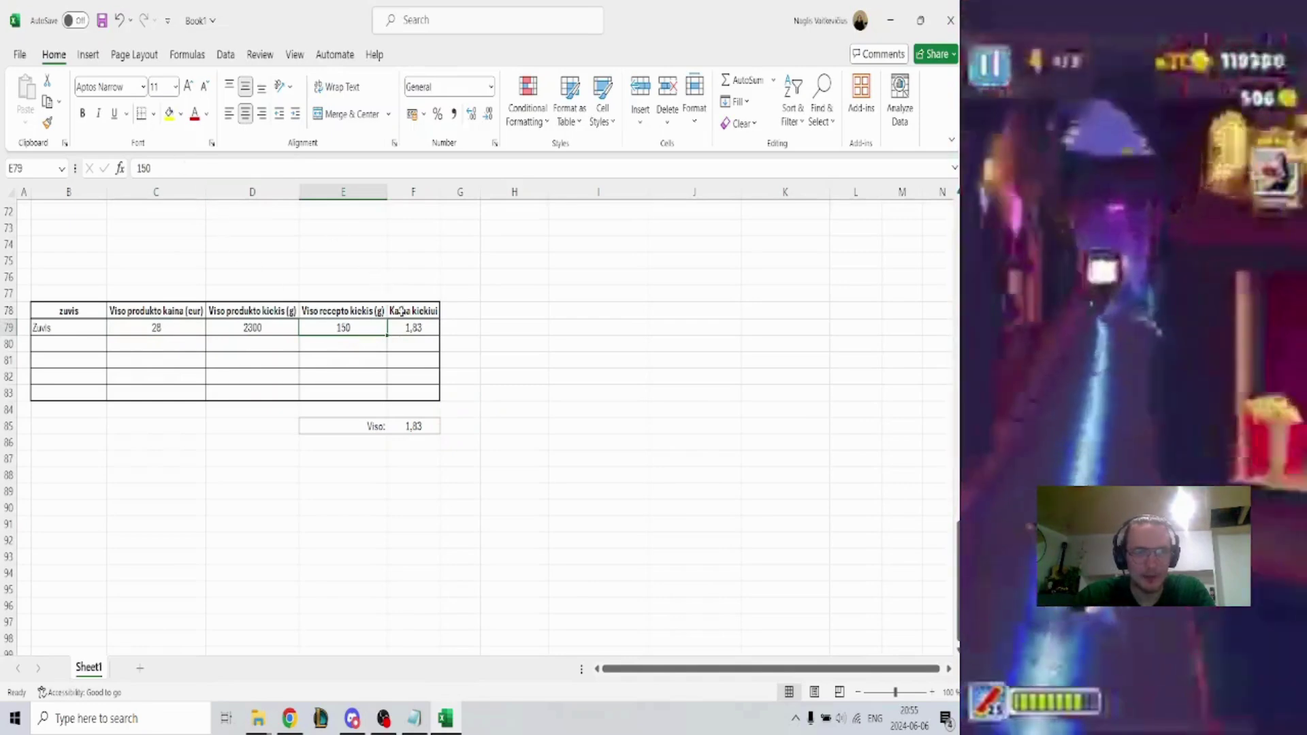
Clear the Zuvis cost cell F79 and enter its formula again as =E79/D79*C79
{"action": "left_click", "coordinate": [407, 325]}
{"action": "left_click", "coordinate": [212, 171]}
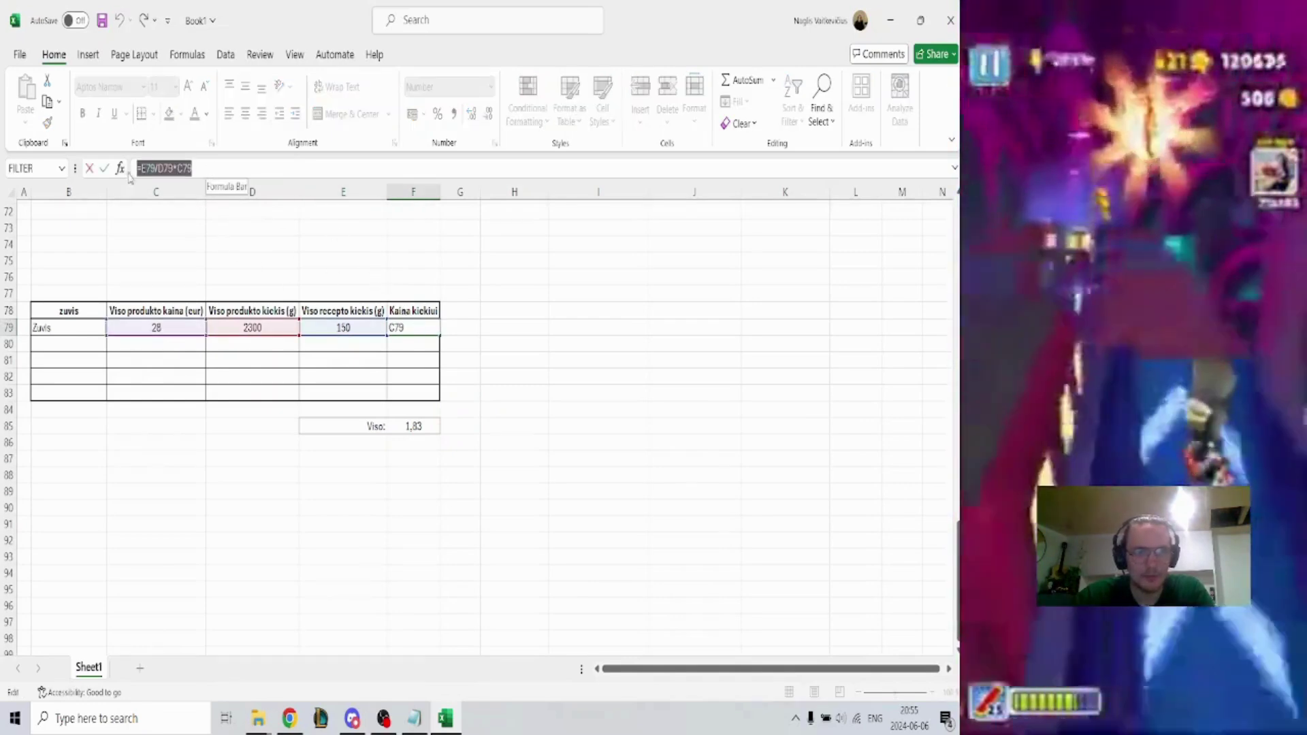
{"action": "key", "text": "ctrl+a"}
{"action": "key", "text": "BackSpace"}
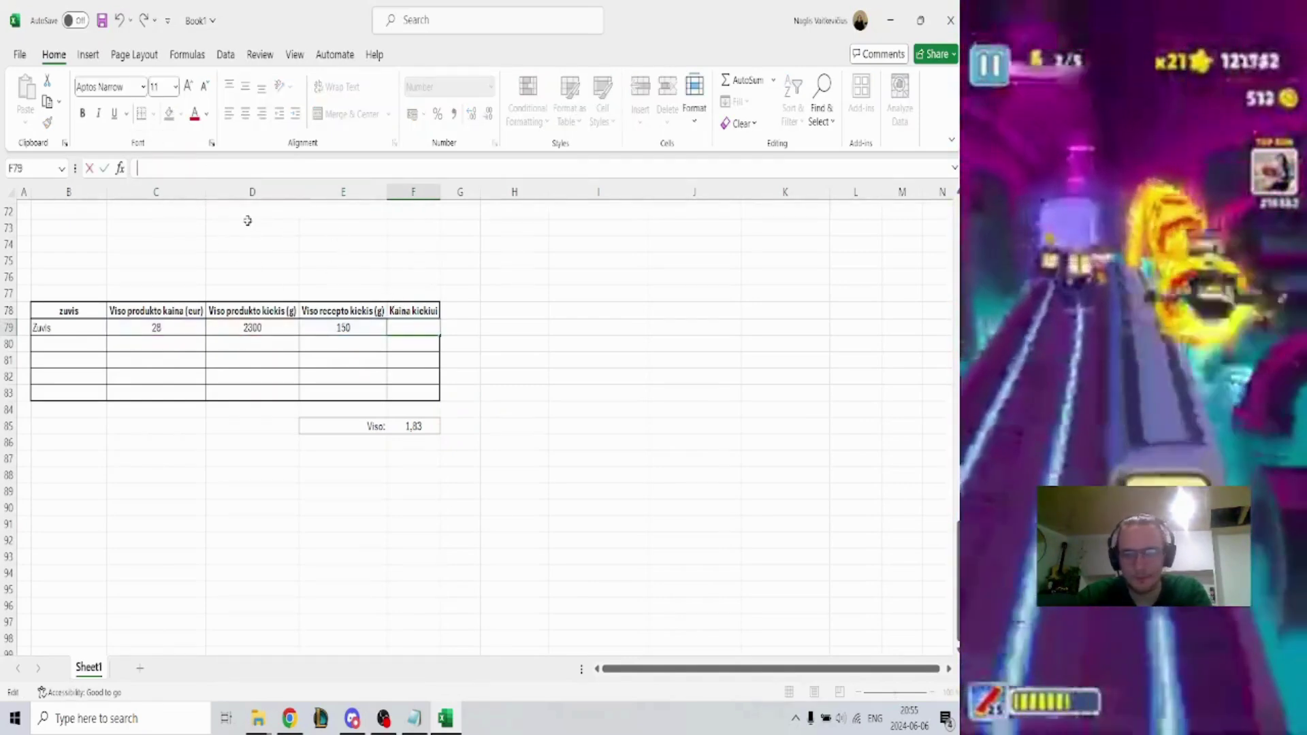
{"action": "type", "text": "+"}
{"action": "key", "text": "BackSpace"}
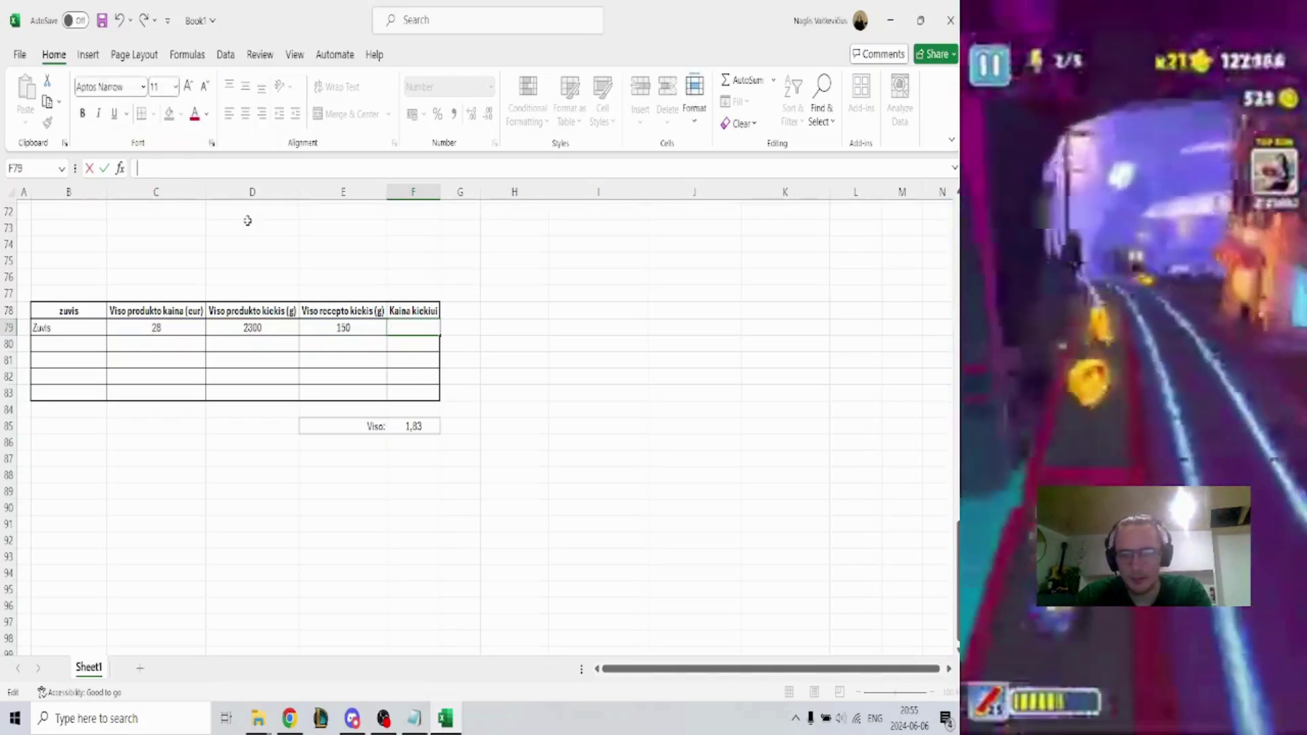
{"action": "type", "text": "="}
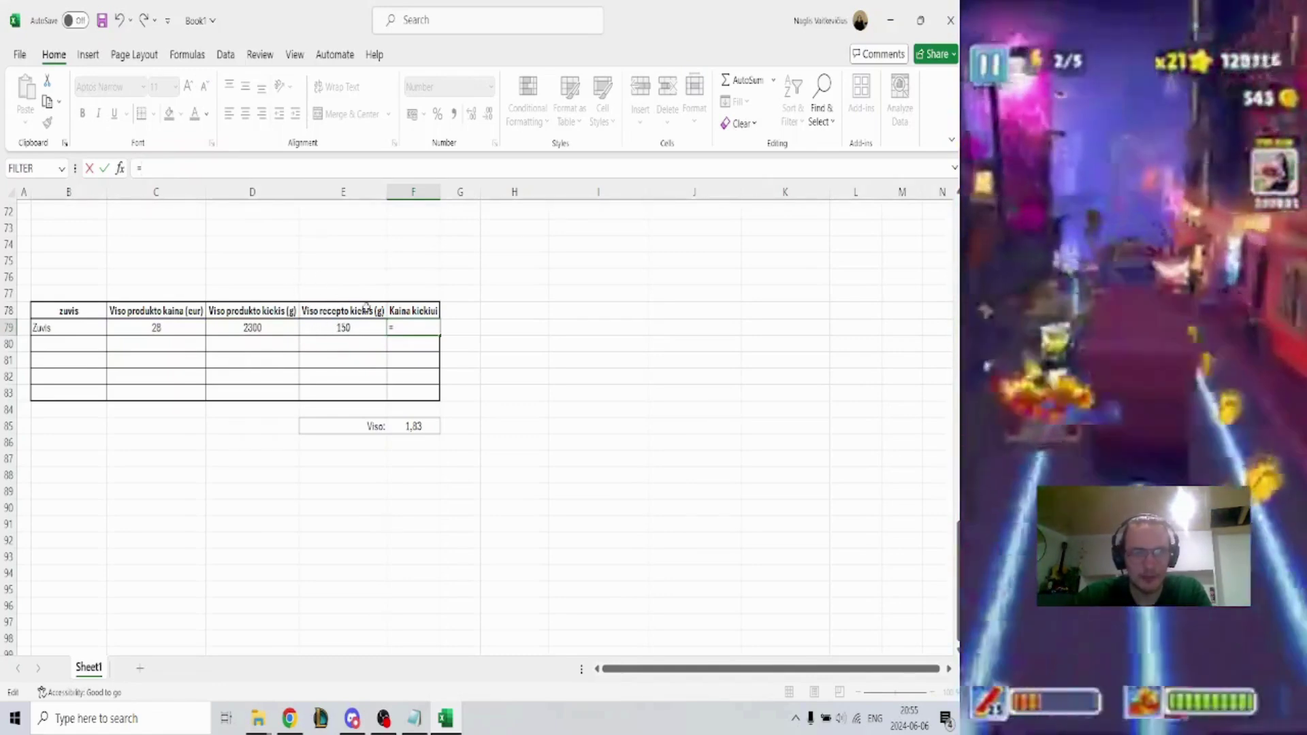
{"action": "left_click", "coordinate": [351, 329]}
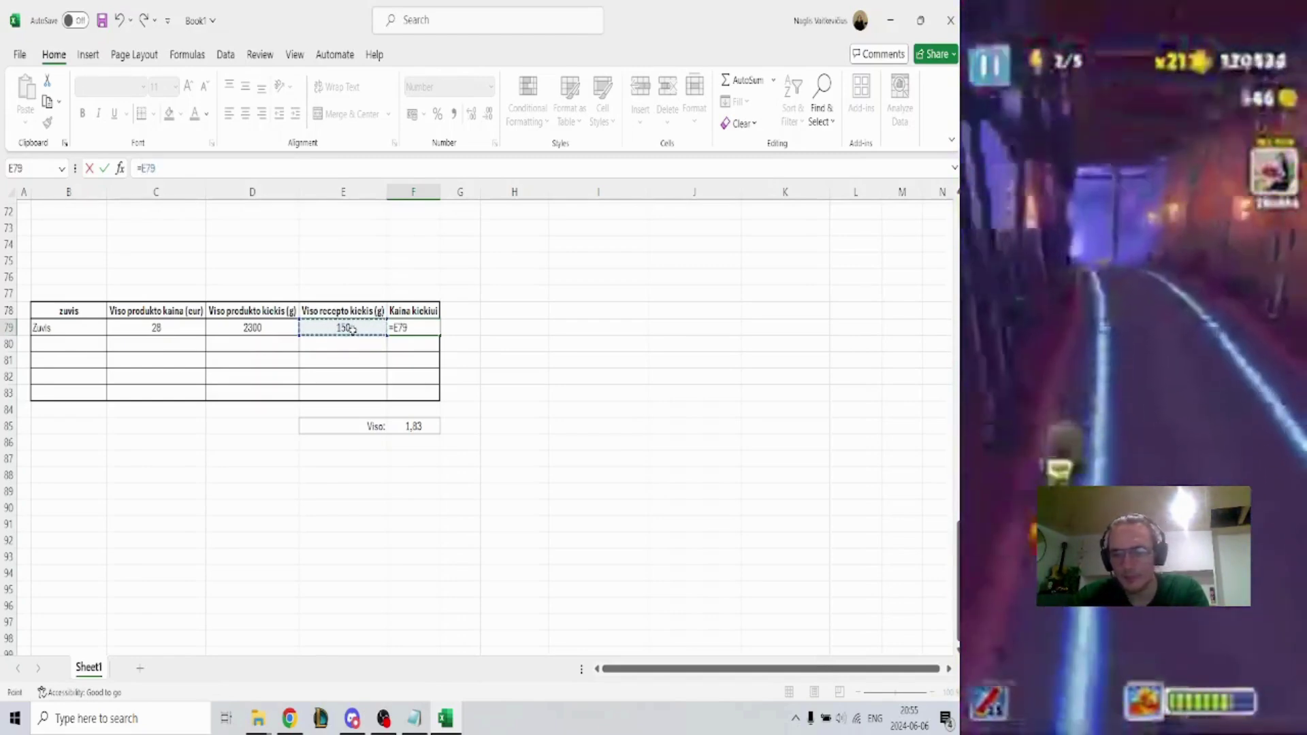
{"action": "type", "text": "/"}
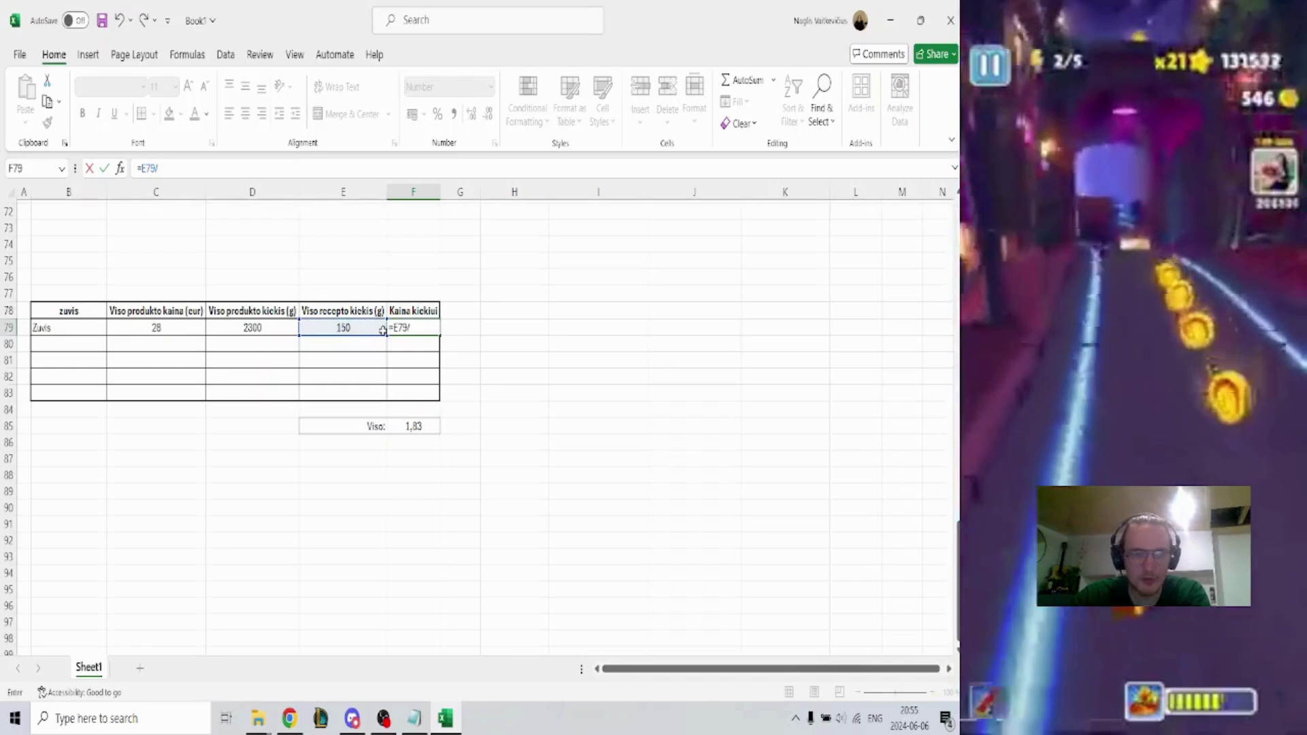
{"action": "left_click", "coordinate": [253, 329]}
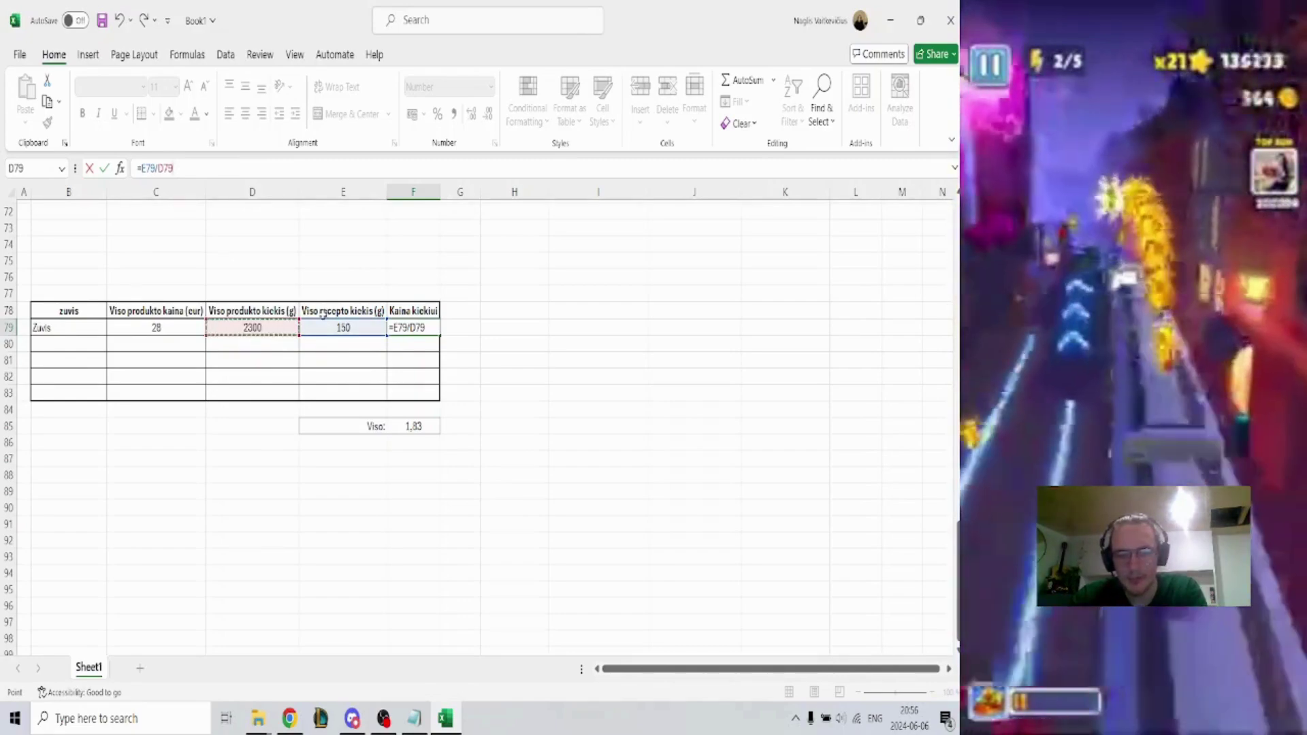
{"action": "type", "text": "*"}
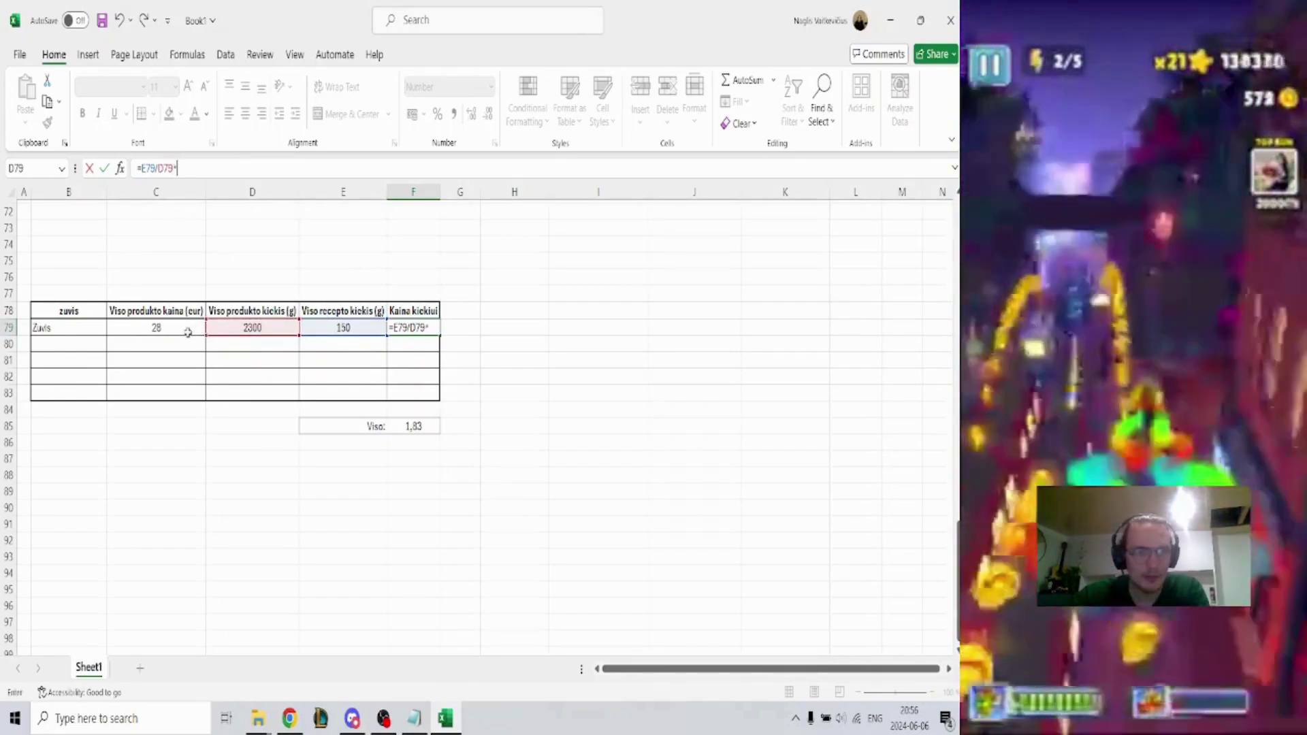
{"action": "left_click", "coordinate": [157, 328]}
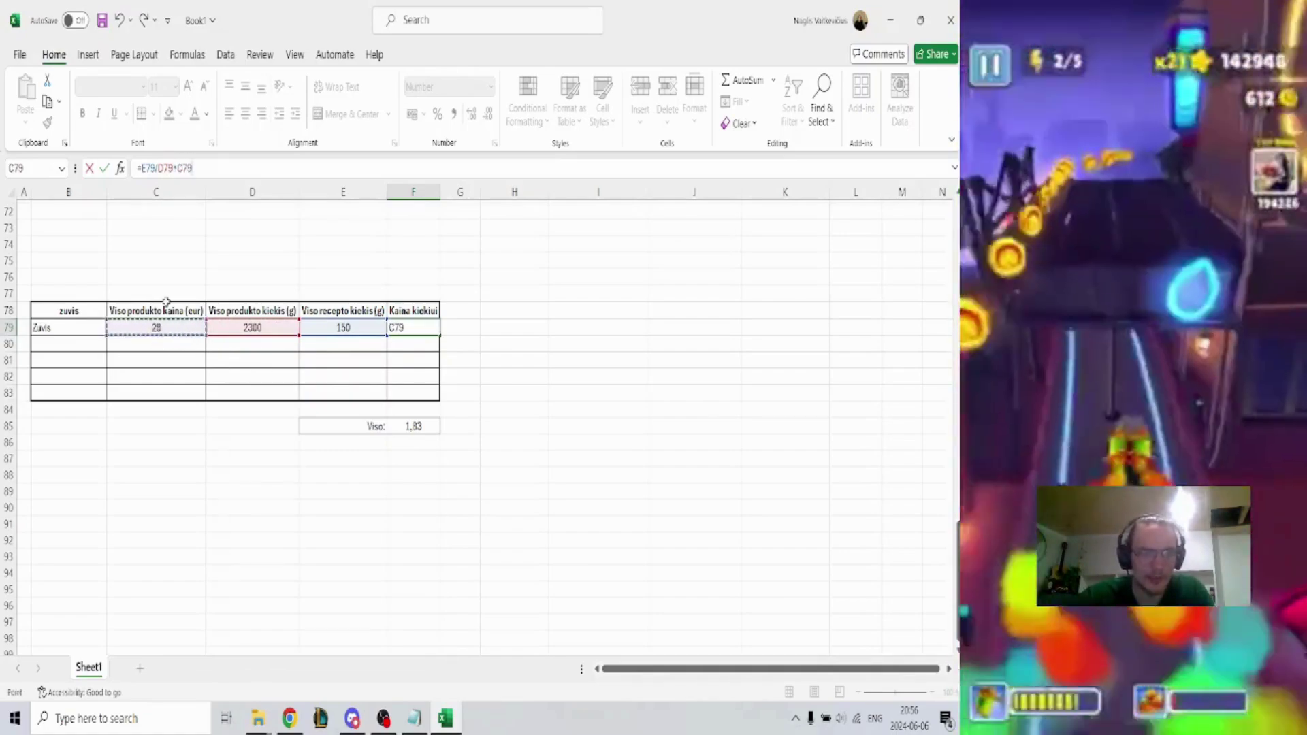
{"action": "key", "text": "Return"}
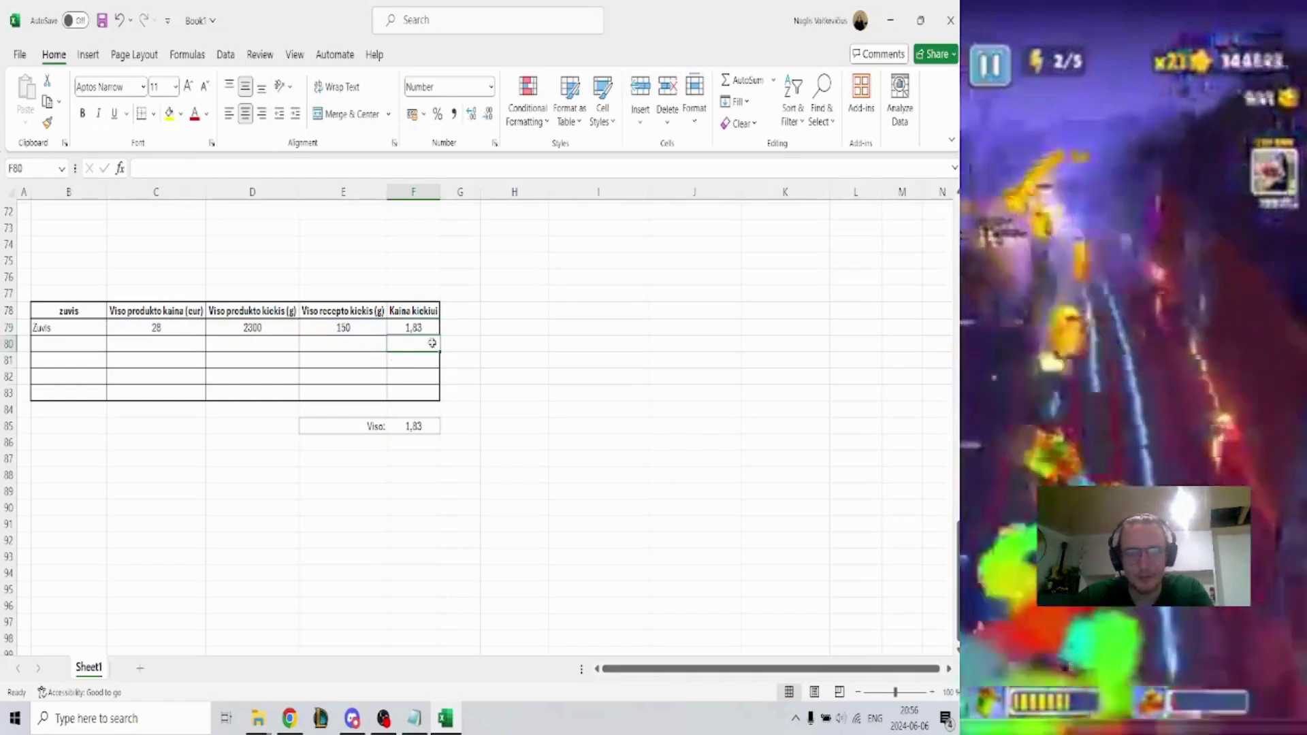
Try replacing the cost formula in F79 with a reference to the neighbouring cells G79 and G78
{"action": "left_click", "coordinate": [426, 328]}
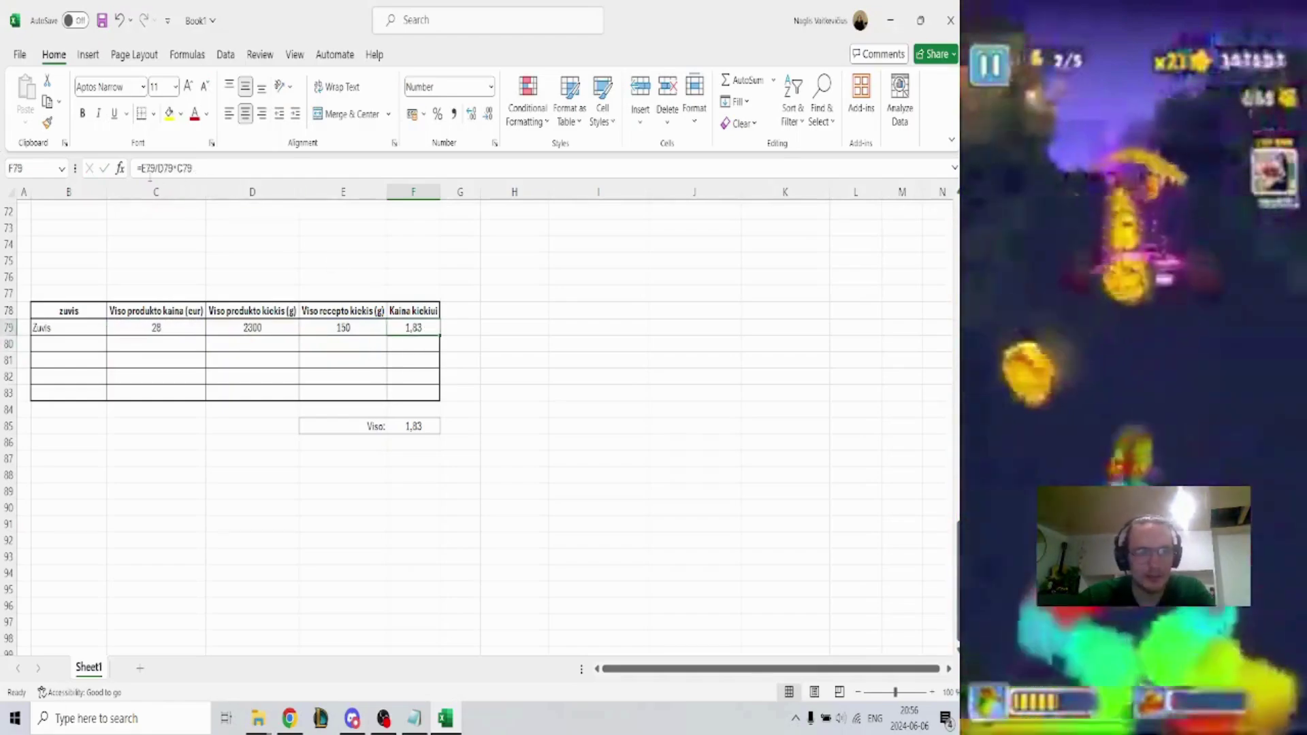
{"action": "left_click", "coordinate": [207, 170]}
{"action": "key", "text": "ctrl+a"}
{"action": "type", "text": "="}
{"action": "left_click", "coordinate": [460, 327]}
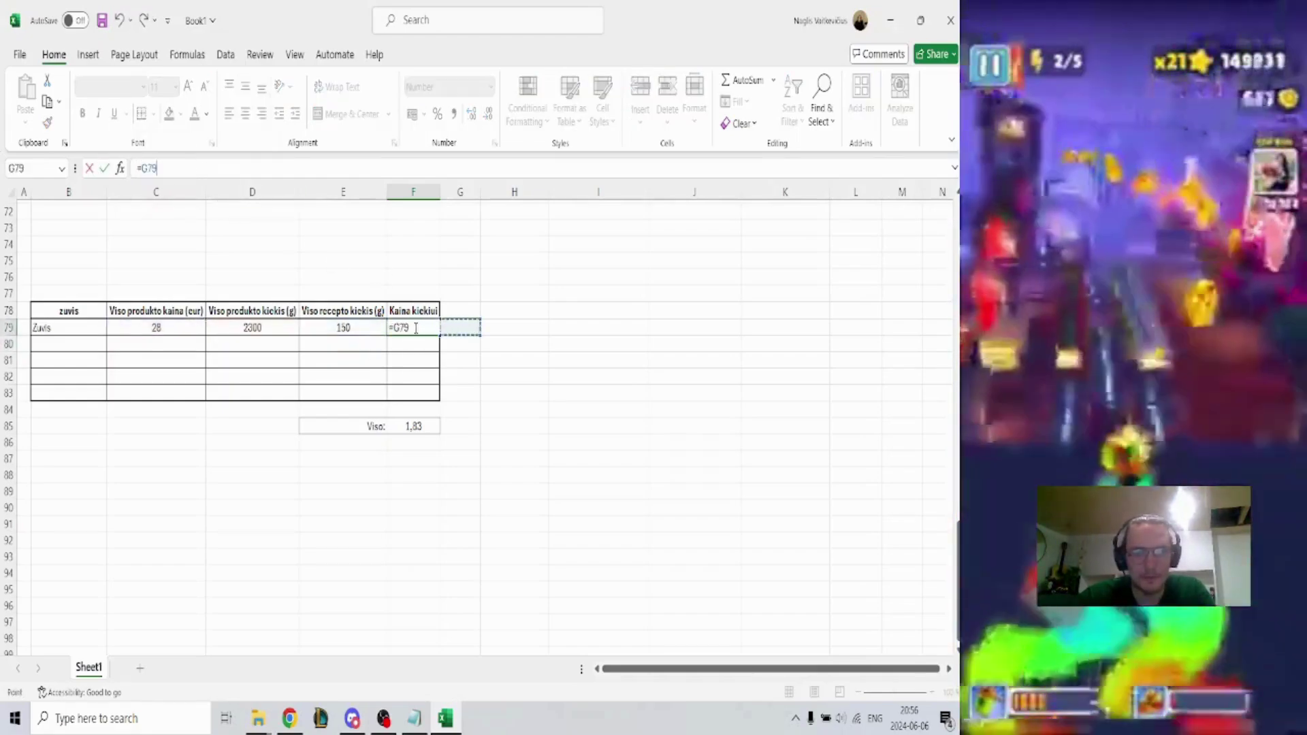
{"action": "left_click", "coordinate": [452, 311]}
Replace the G78 reference in F79 to rebuild the Zuvis cost formula as =E79/D79*C79
{"action": "left_click", "coordinate": [151, 169]}
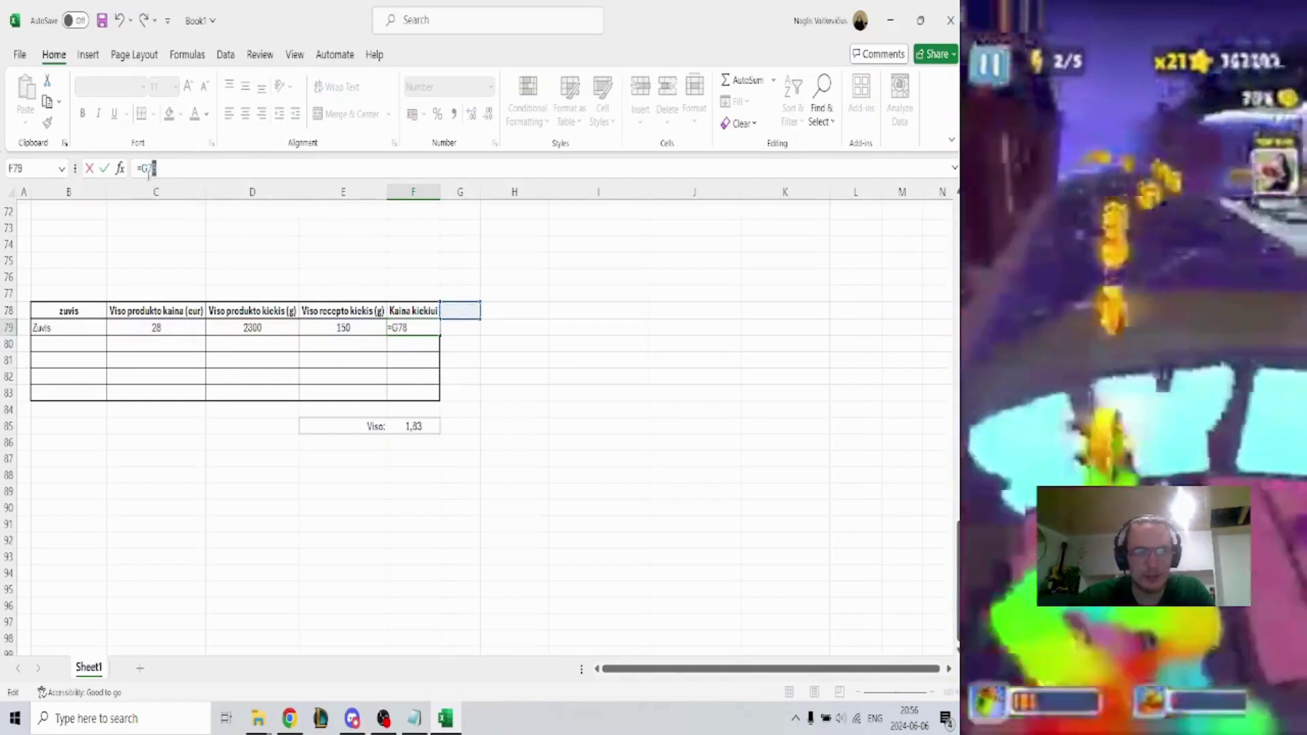
{"action": "left_click", "coordinate": [346, 328]}
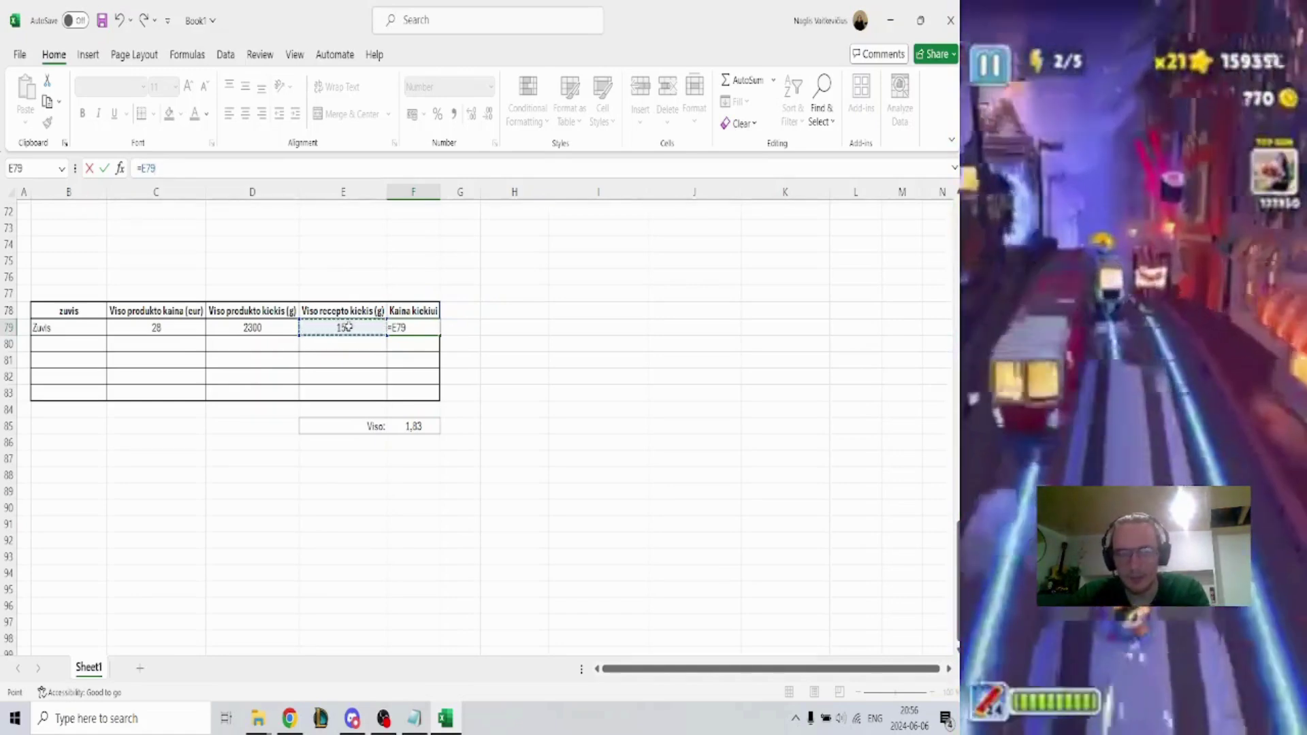
{"action": "type", "text": "/"}
{"action": "left_click", "coordinate": [273, 331]}
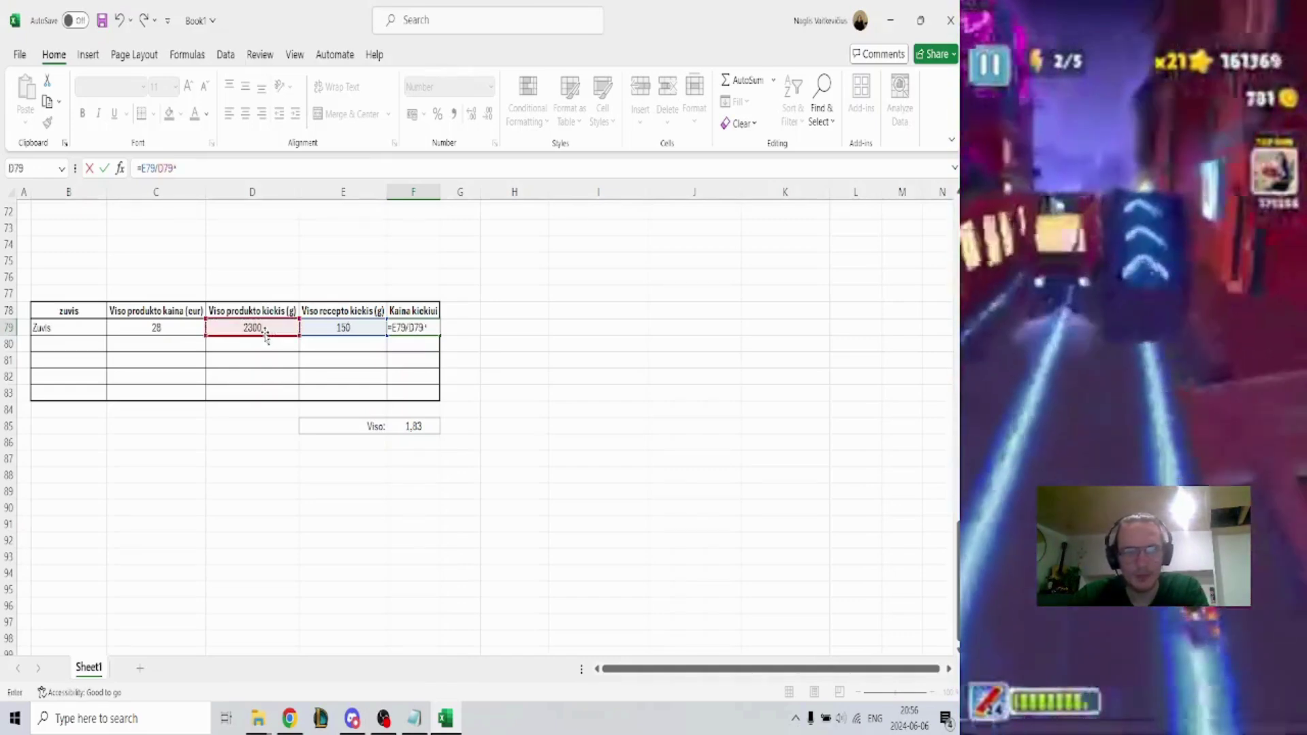
{"action": "type", "text": "*"}
{"action": "left_click", "coordinate": [190, 328]}
{"action": "key", "text": "Return"}
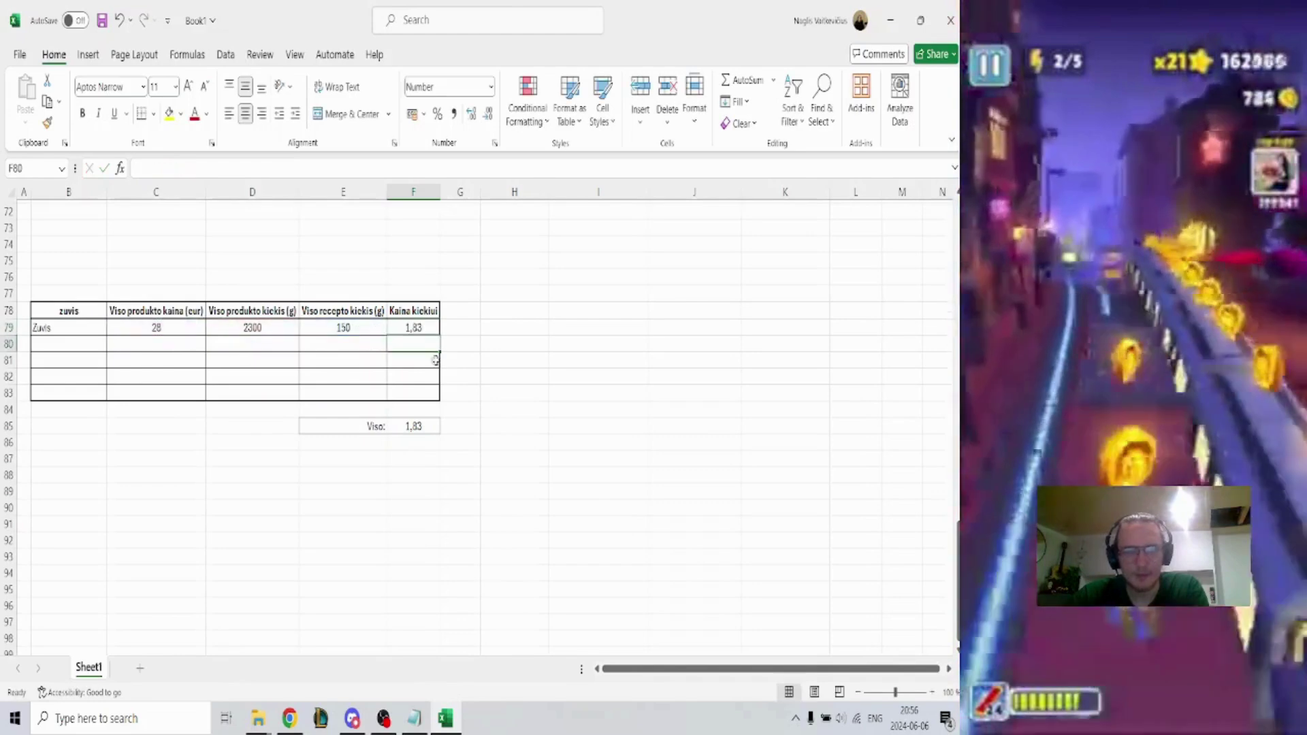
Add sviestas in row 80 with a recipe quantity of 50 g, product quantity of 250 g and product price of 1 eur
{"action": "left_click", "coordinate": [84, 346]}
{"action": "type", "text": "sviestas"}
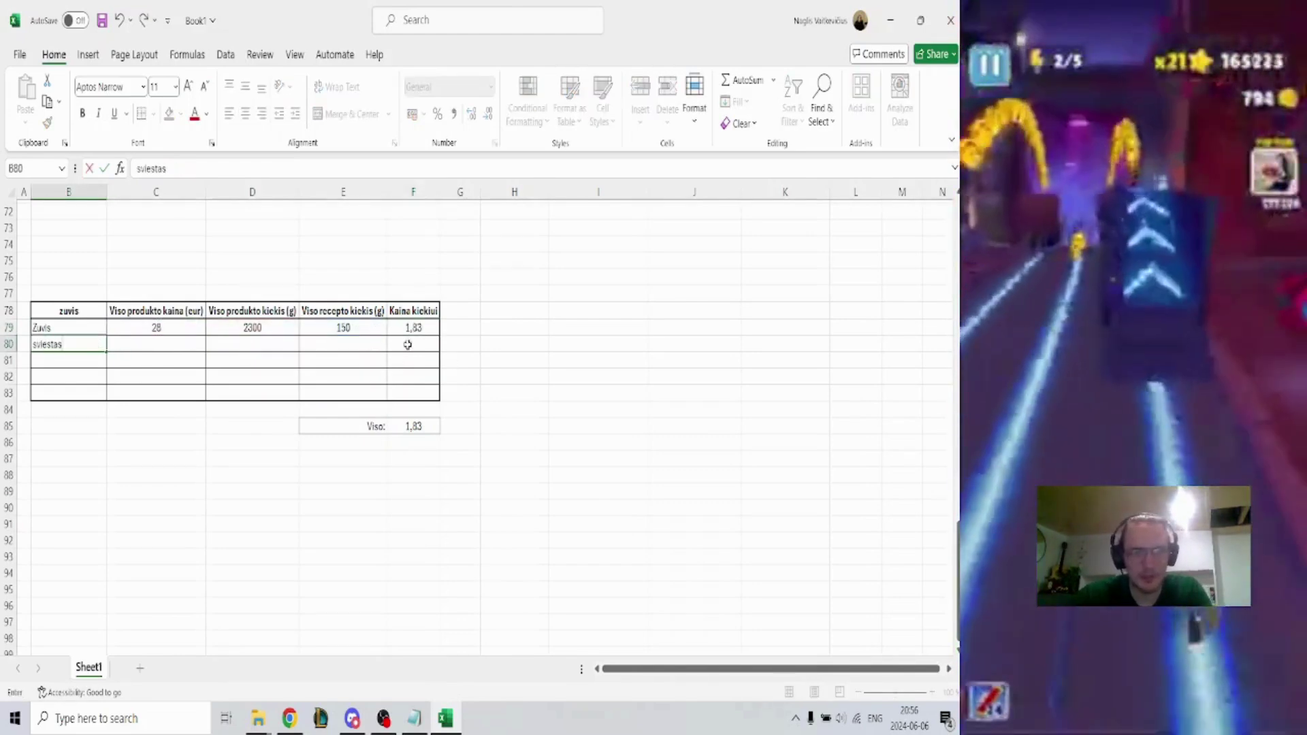
{"action": "left_click", "coordinate": [361, 348]}
{"action": "type", "text": "50"}
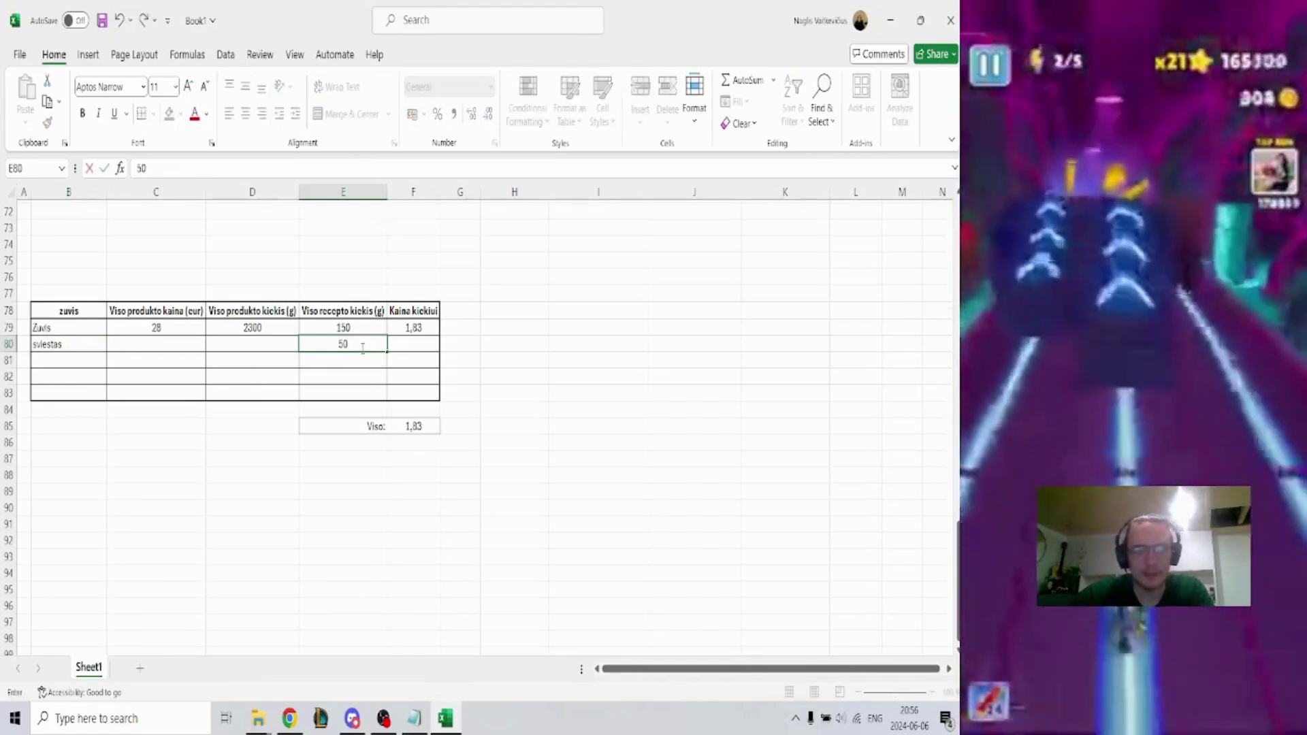
{"action": "left_click", "coordinate": [252, 341]}
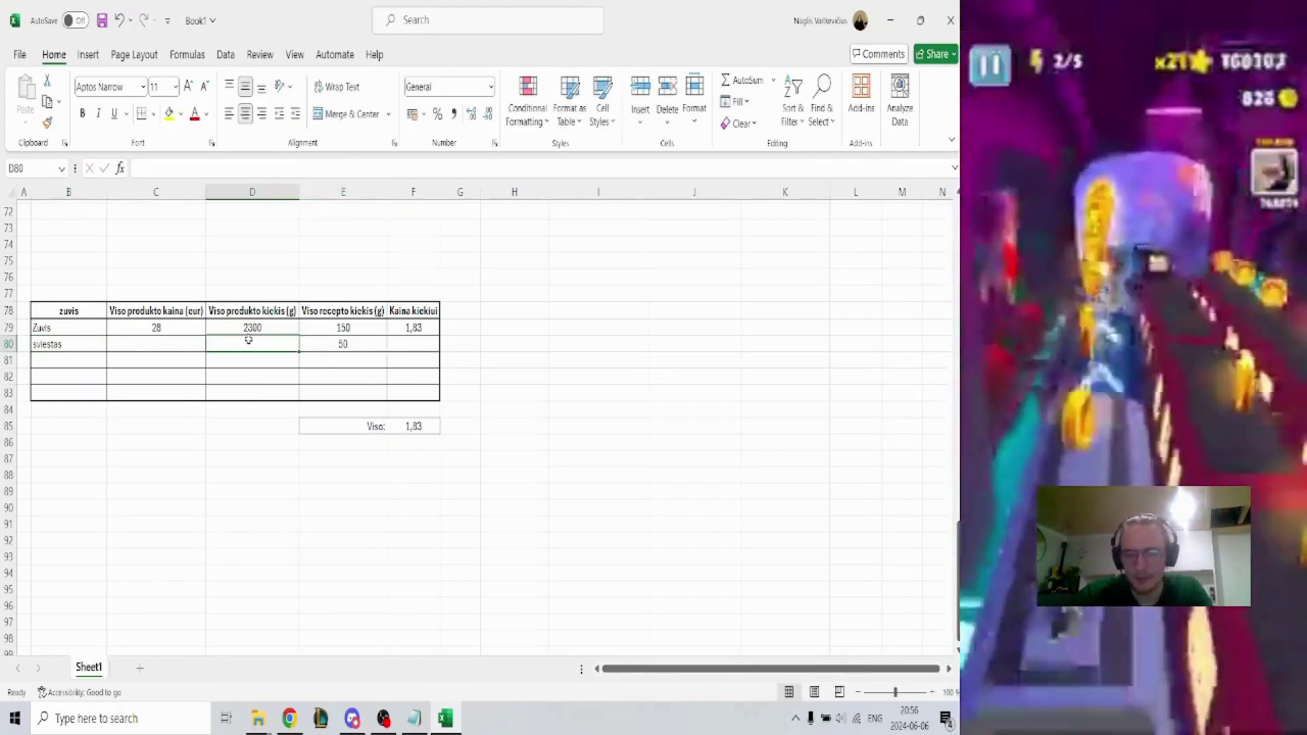
{"action": "type", "text": "250"}
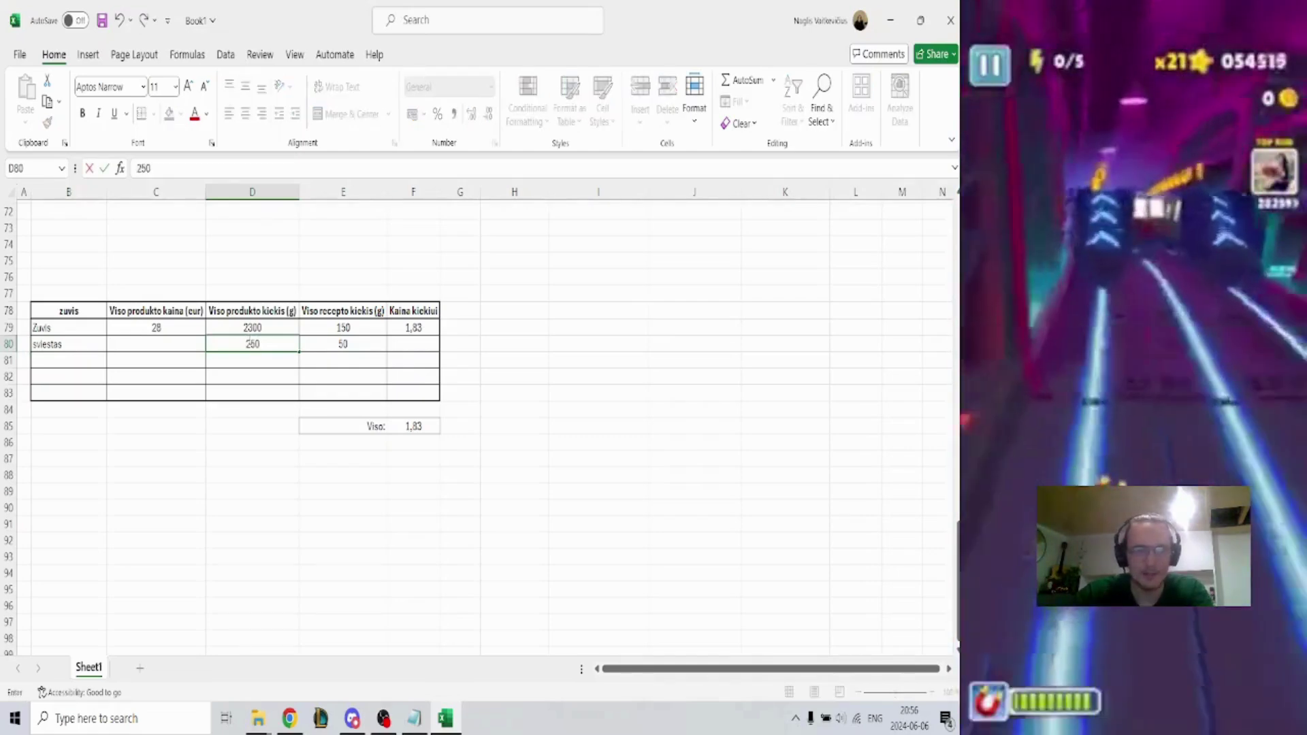
{"action": "left_click", "coordinate": [155, 343]}
{"action": "type", "text": "1"}
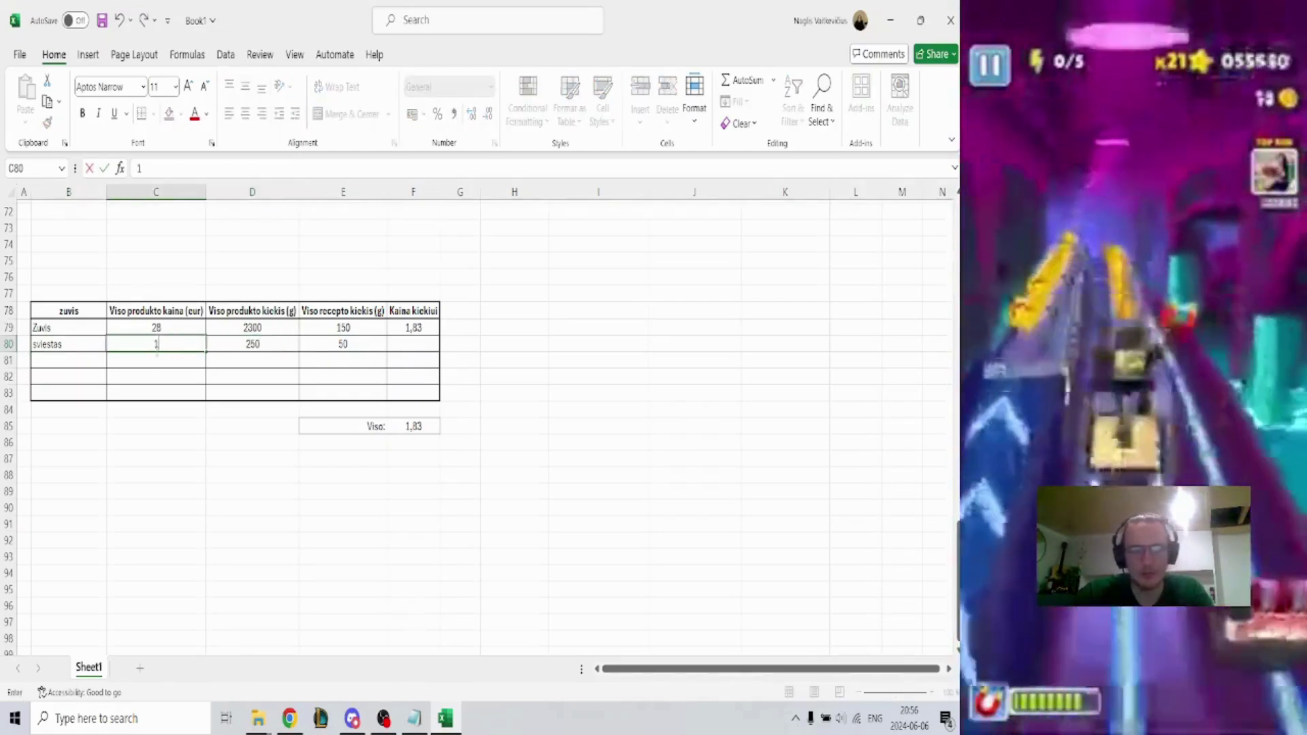
{"action": "left_click", "coordinate": [334, 347]}
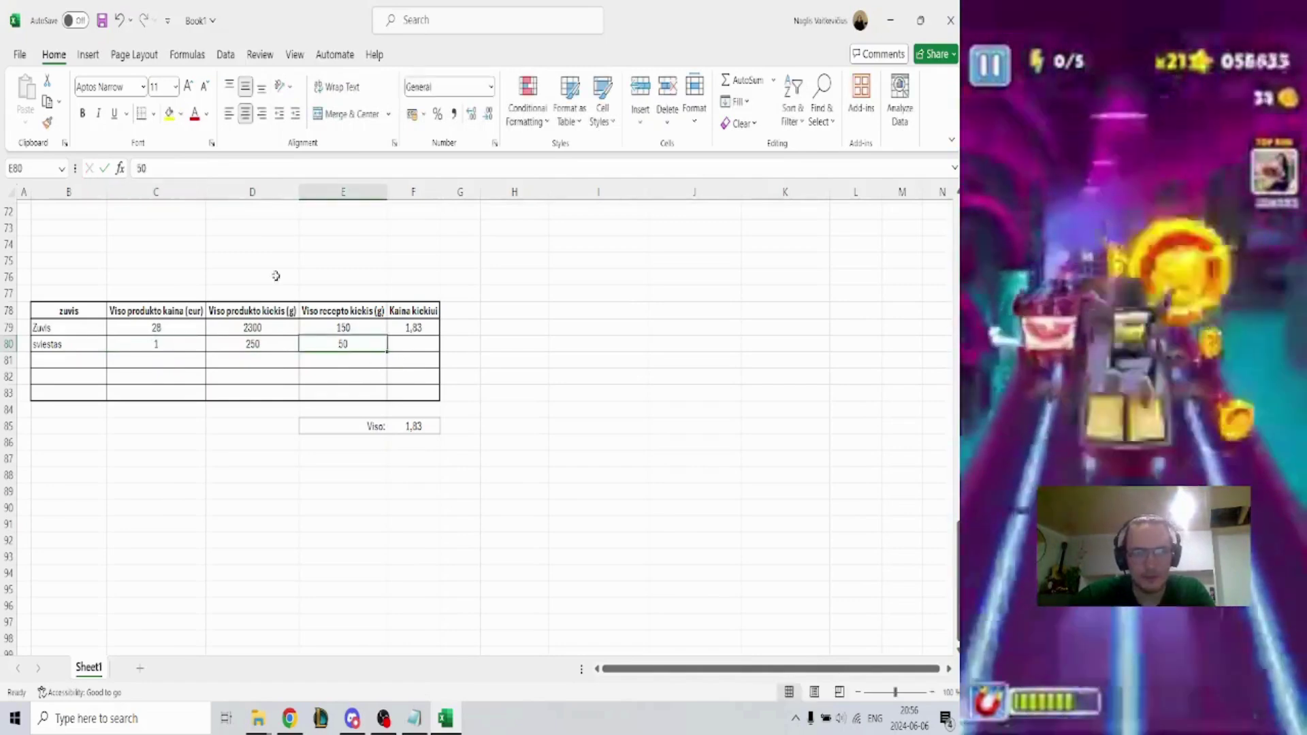
Fill the Zuvis cost formula from F79 down to F80 and undo the fill
{"action": "left_click", "coordinate": [400, 349]}
{"action": "left_click", "coordinate": [406, 329]}
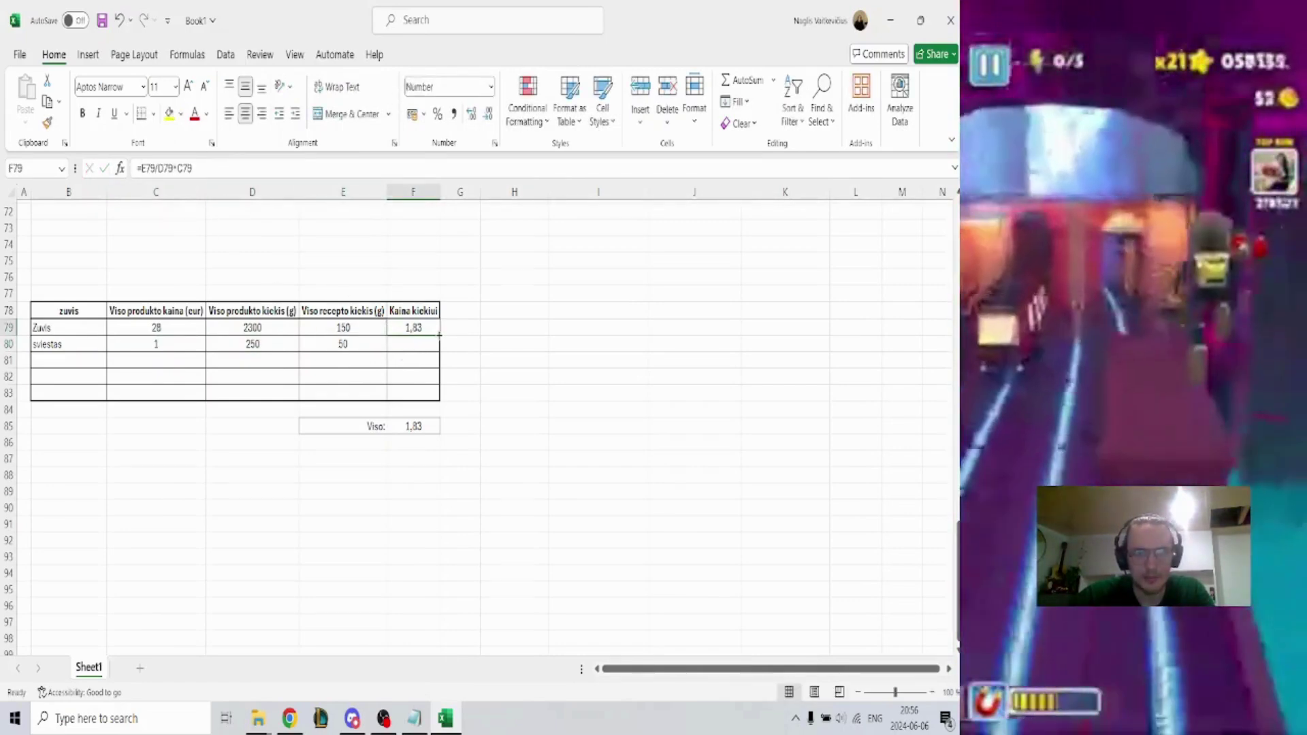
{"action": "left_click_drag", "start_coordinate": [439, 334], "coordinate": [439, 352]}
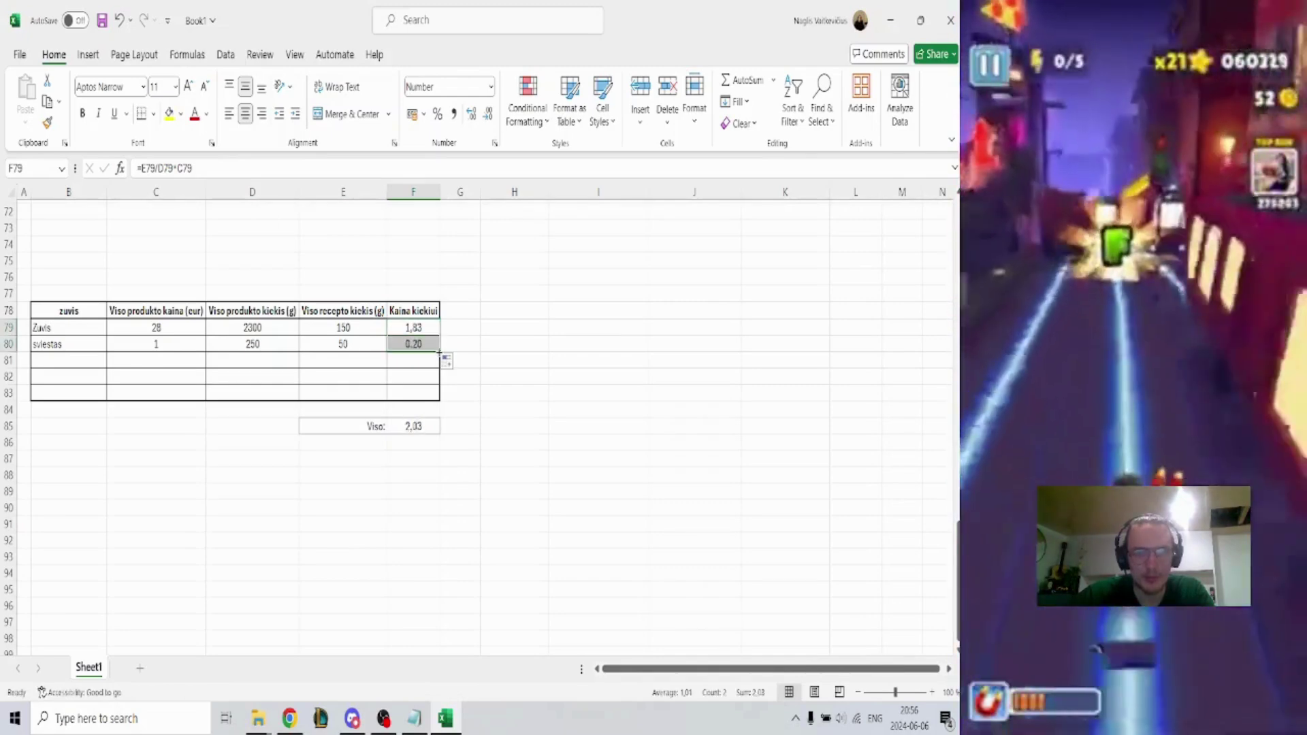
{"action": "left_click", "coordinate": [466, 349]}
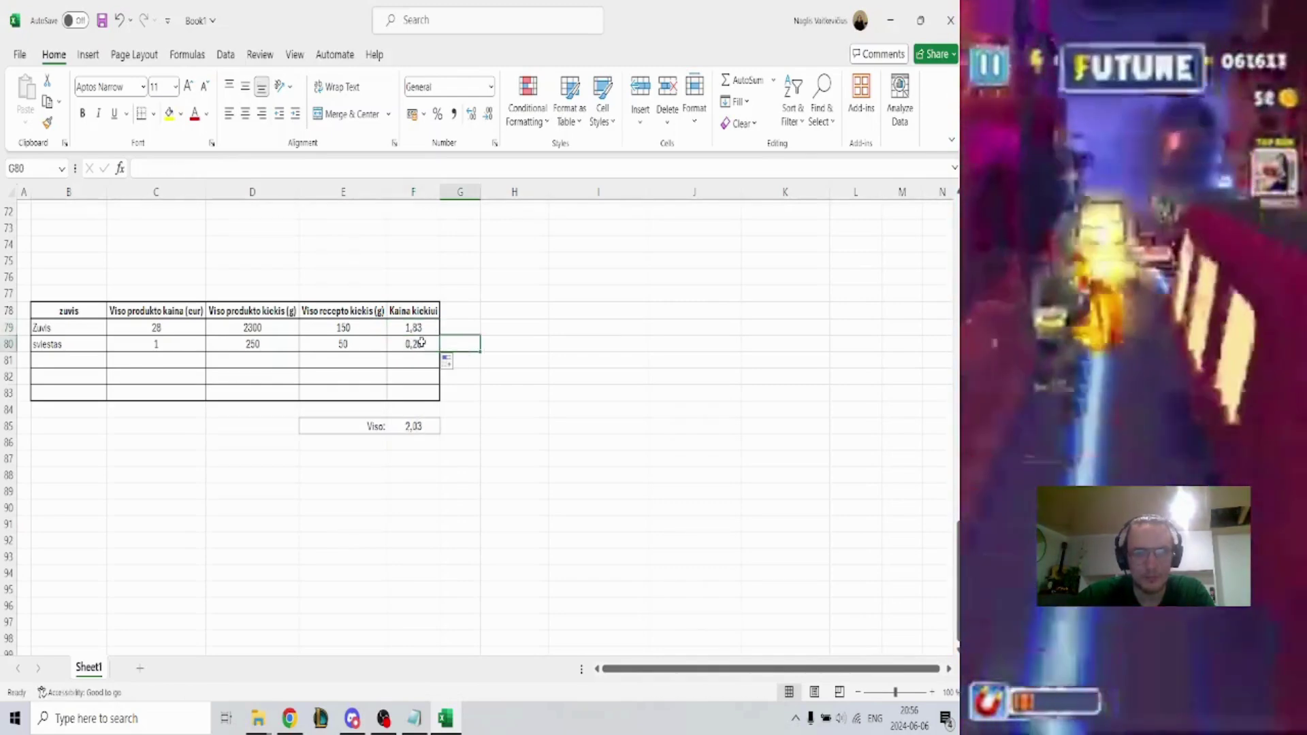
{"action": "key", "text": "ctrl+z"}
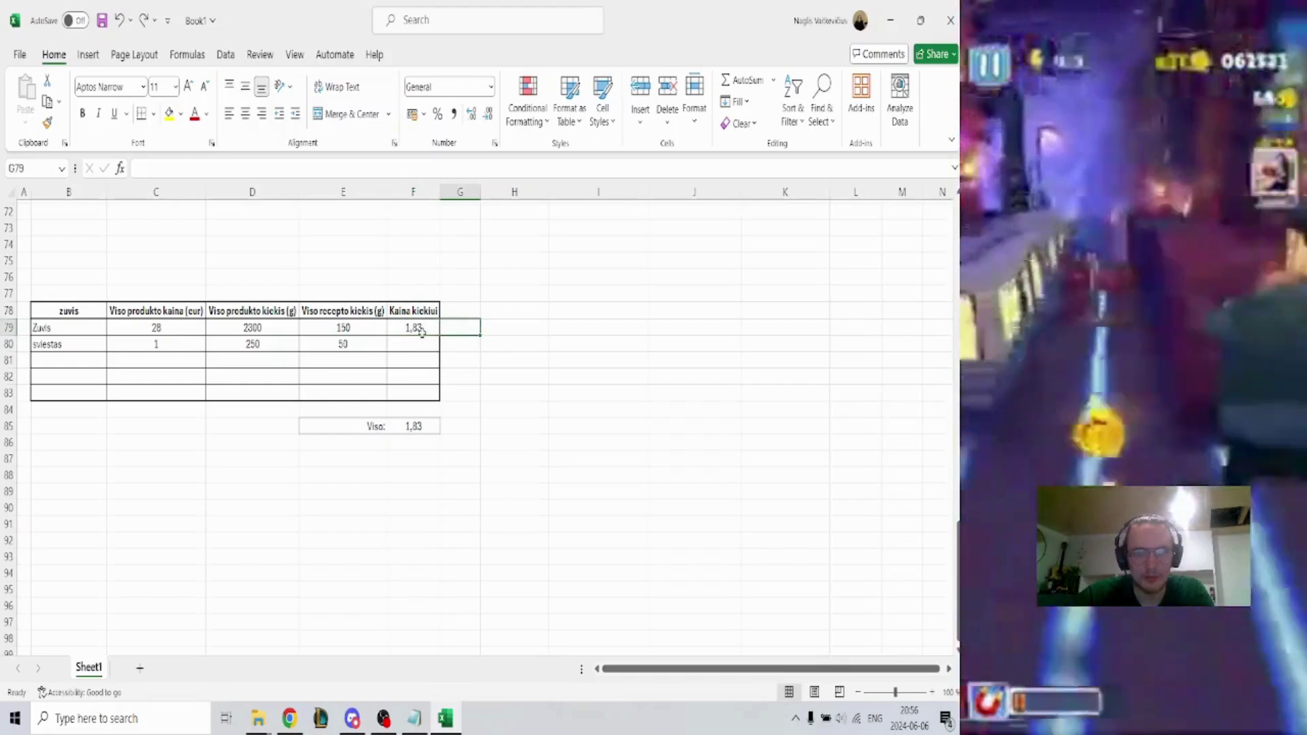
Fill the cost formula from F79 down to F80 for sviestas and check the cell references in both formulas
{"action": "left_click_drag", "start_coordinate": [441, 337], "coordinate": [440, 352]}
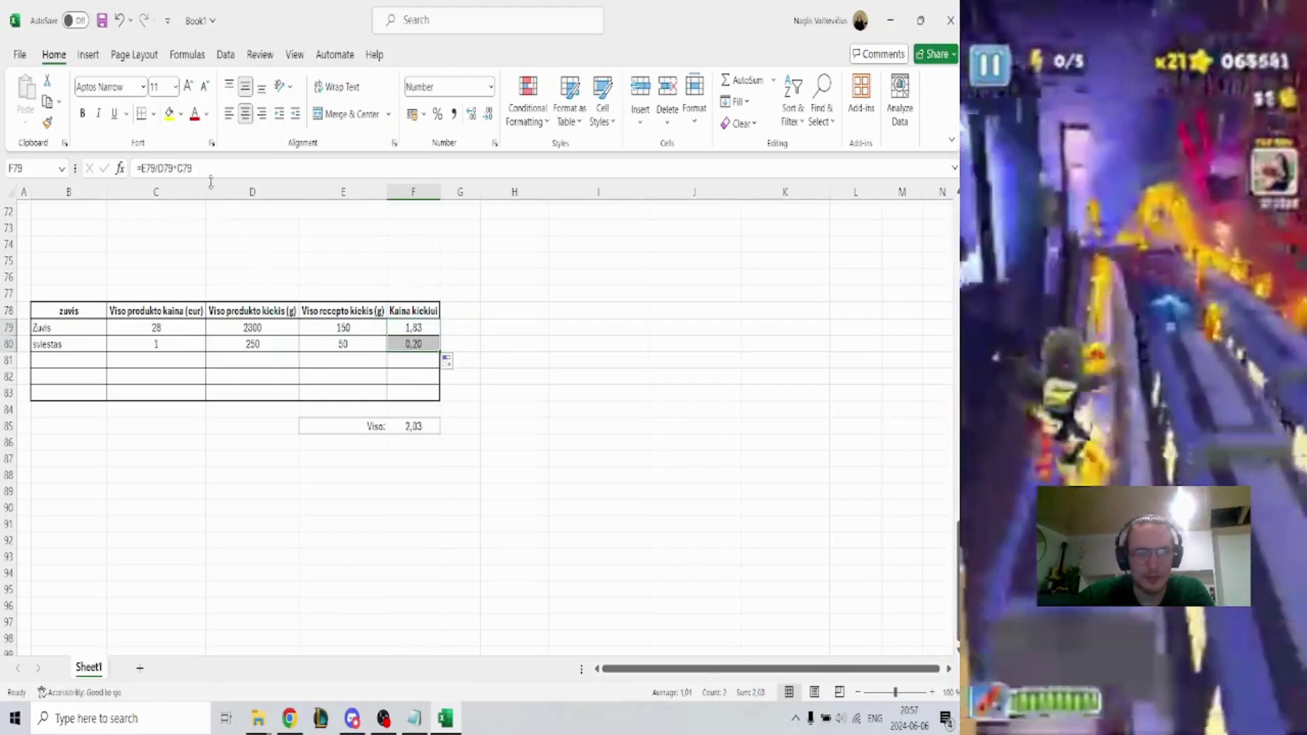
{"action": "left_click", "coordinate": [206, 168]}
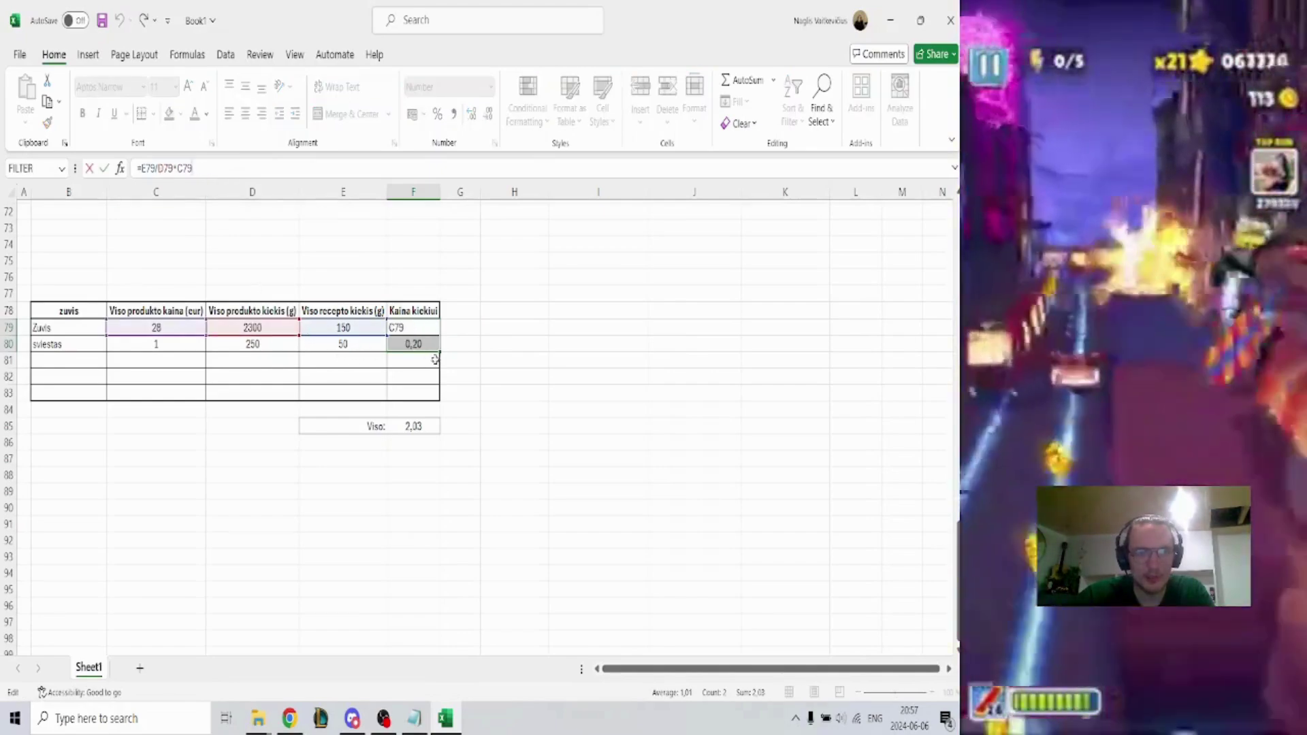
{"action": "key", "text": "Return"}
{"action": "left_click", "coordinate": [231, 175]}
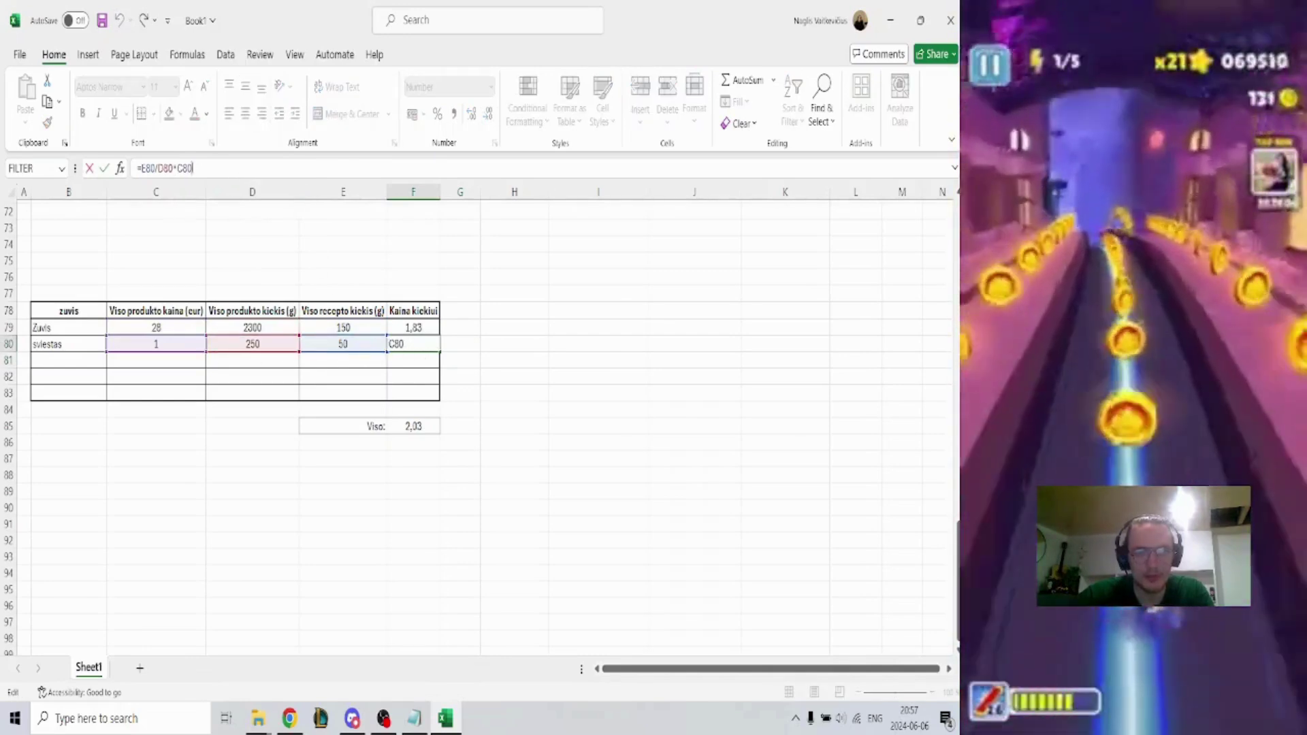
{"action": "key", "text": "Return"}
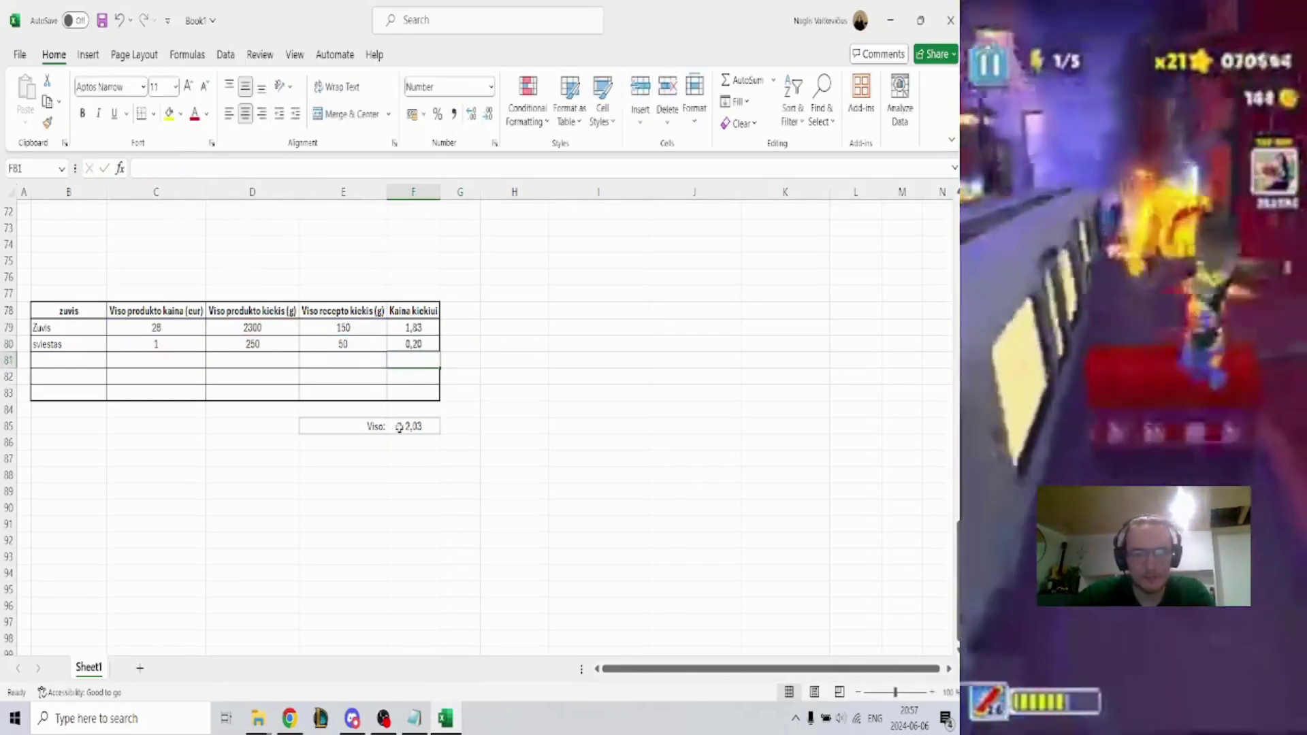
Clear the existing total formula from F85 beside Viso
{"action": "left_click", "coordinate": [402, 427]}
{"action": "left_click_drag", "start_coordinate": [358, 422], "coordinate": [415, 427]}
{"action": "left_click", "coordinate": [463, 427]}
{"action": "left_click", "coordinate": [416, 427]}
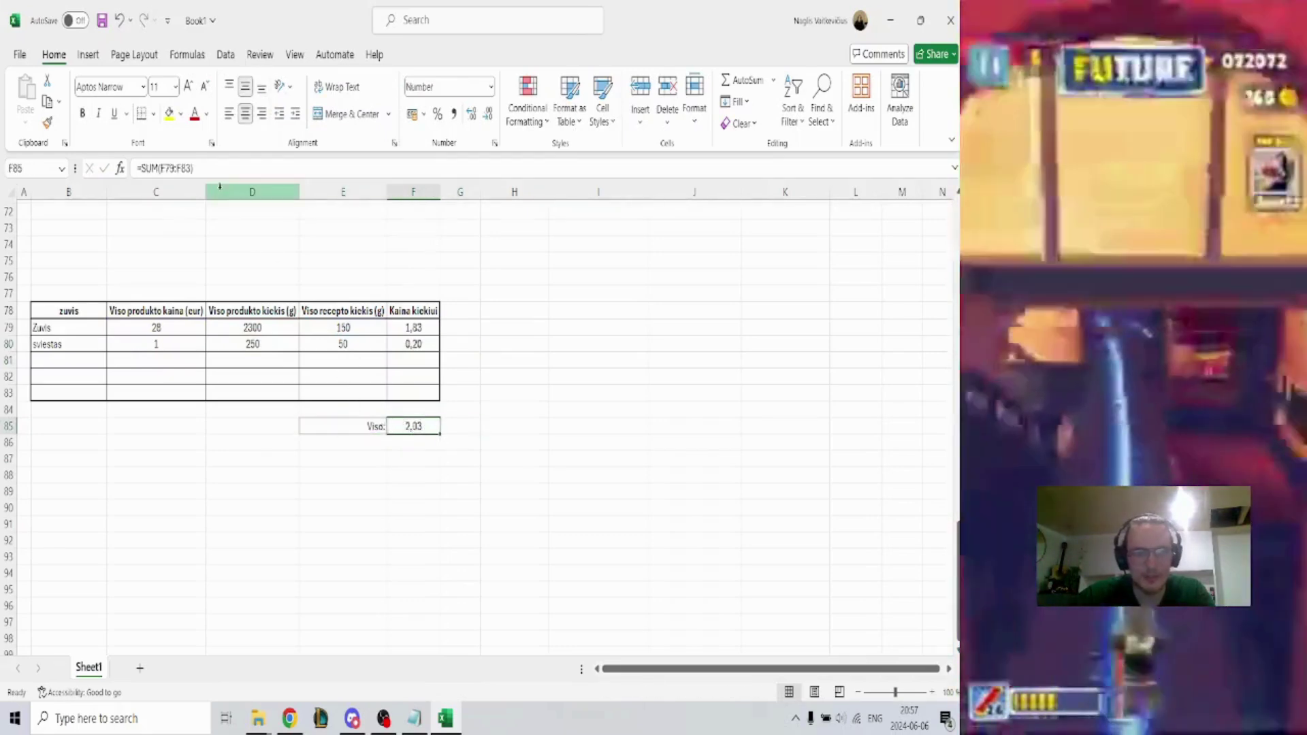
{"action": "left_click_drag", "start_coordinate": [137, 168], "coordinate": [204, 189]}
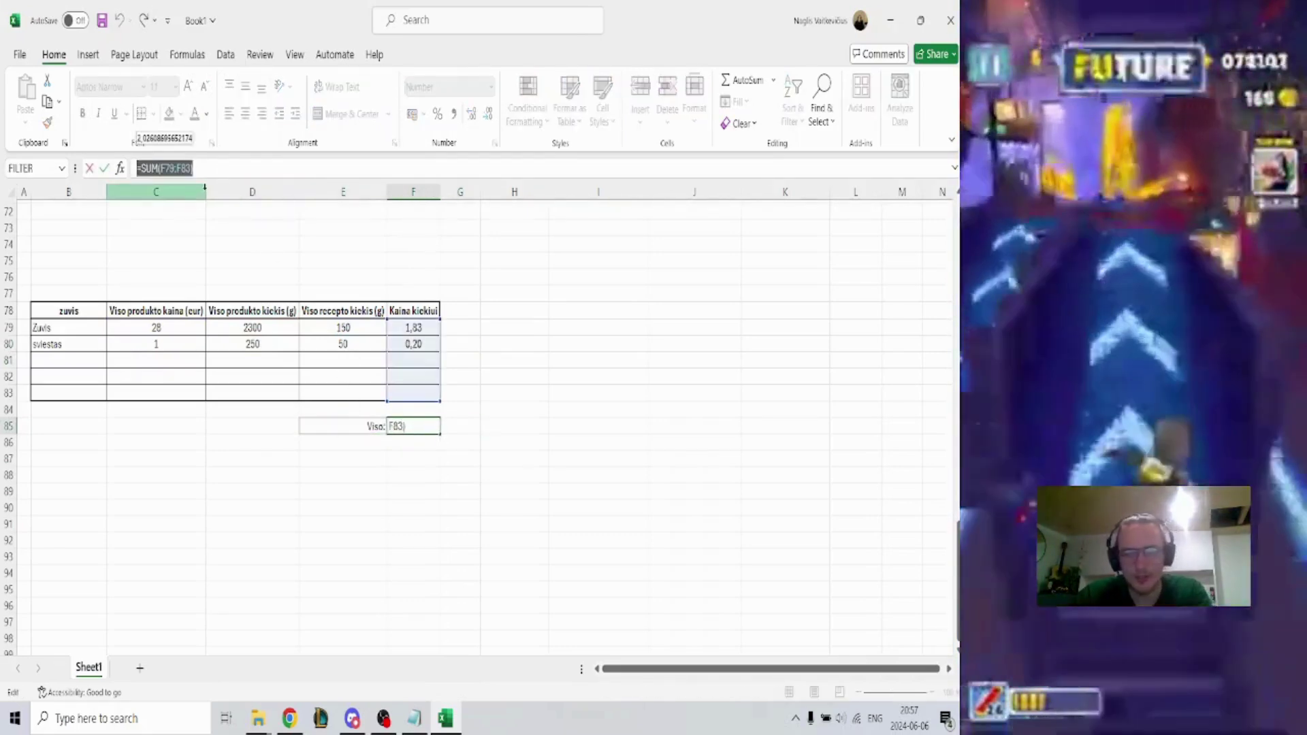
{"action": "key", "text": "BackSpace"}
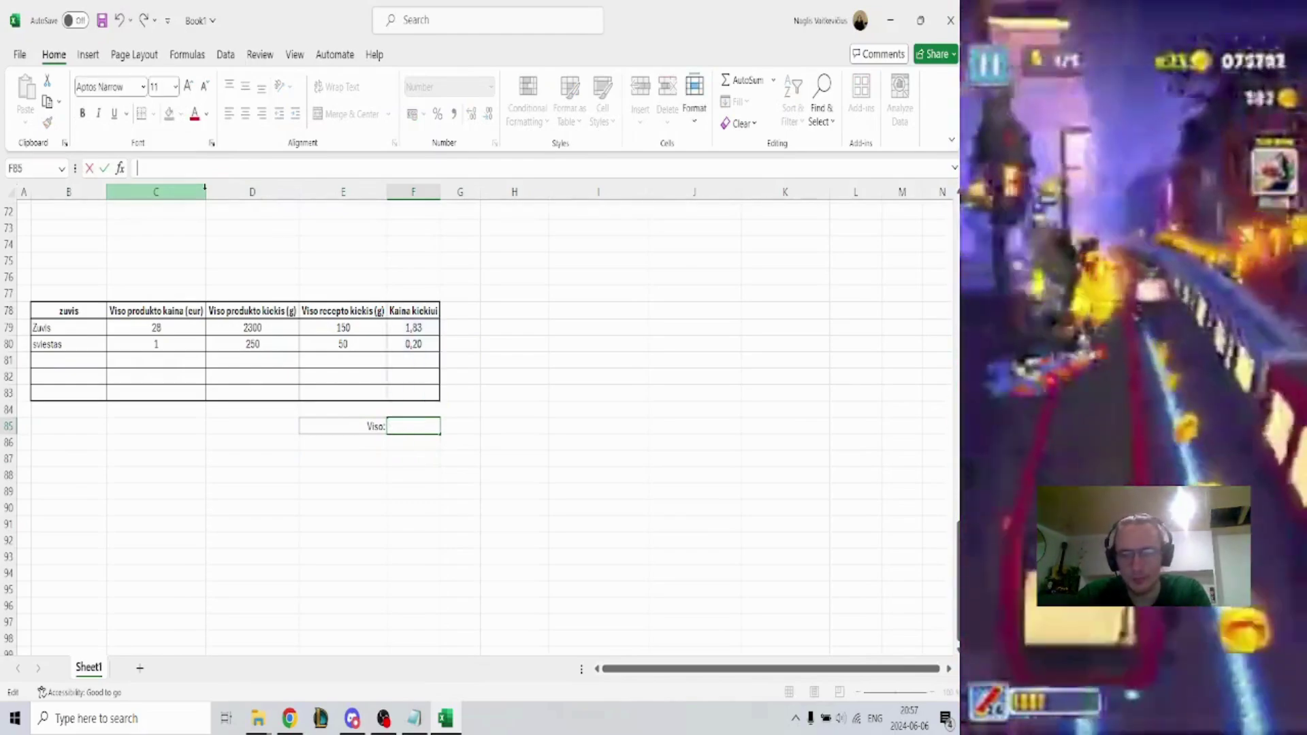
Try to start a new total formula in F85 by choosing SUM from the function suggestions
{"action": "type", "text": "="}
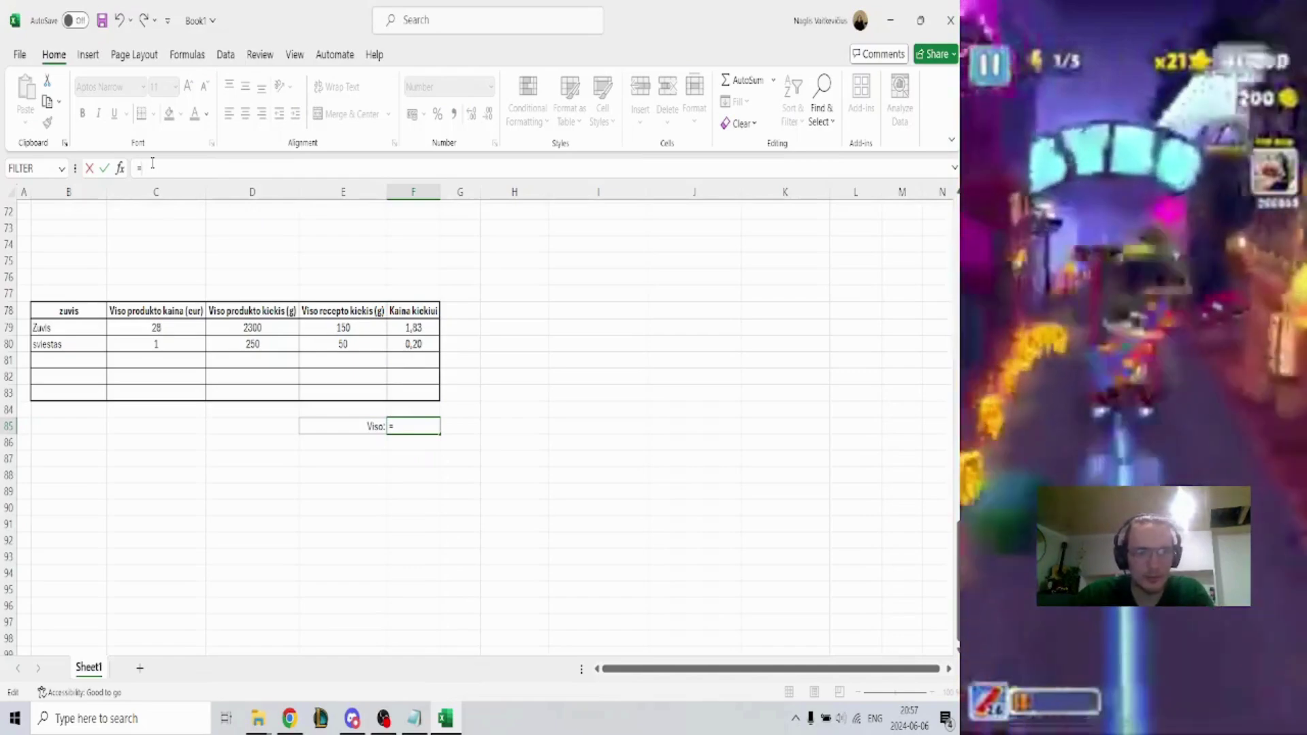
{"action": "type", "text": "SUM"}
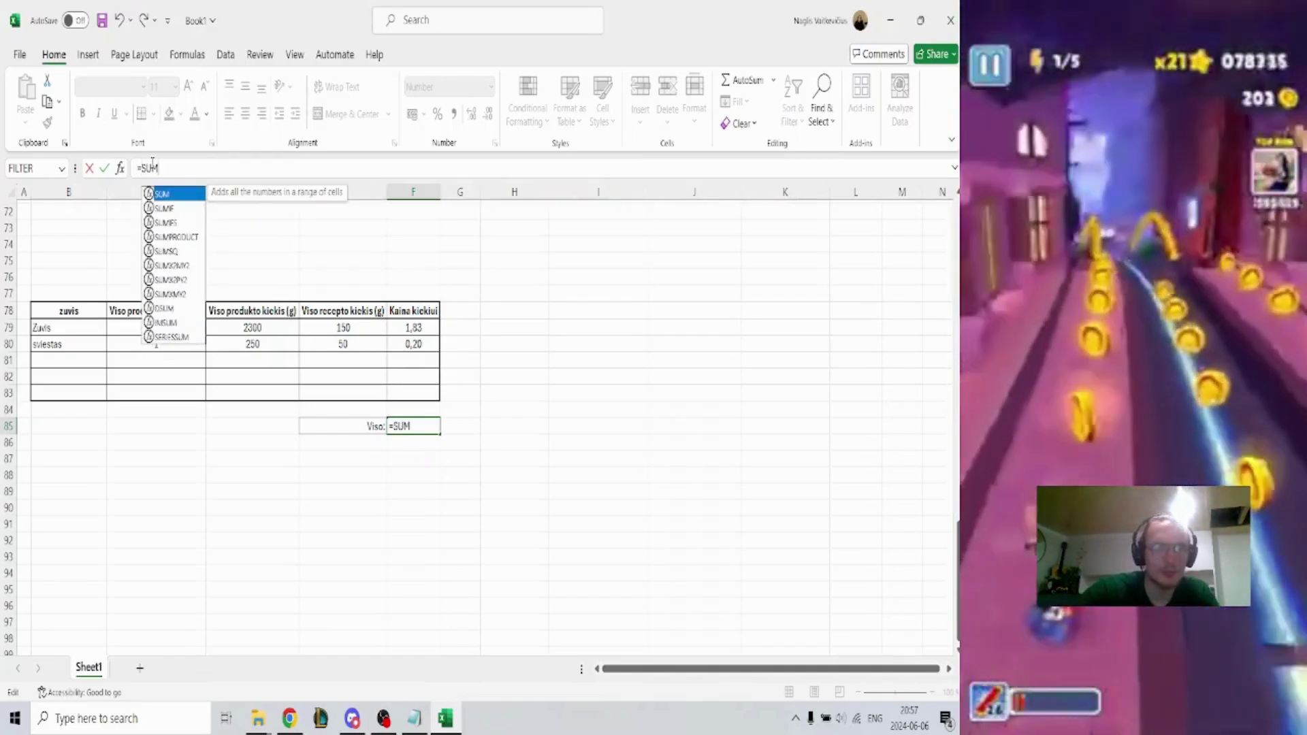
{"action": "key", "text": "BackSpace"}
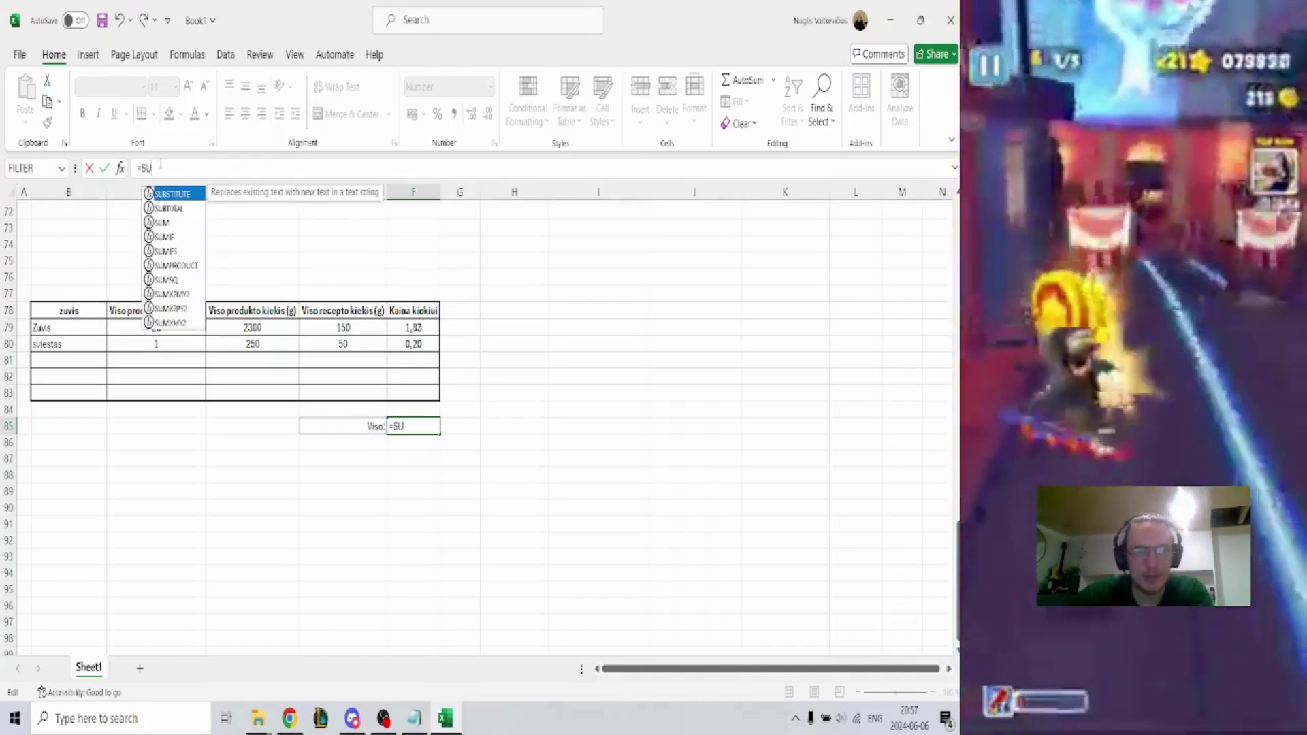
{"action": "left_click", "coordinate": [163, 223]}
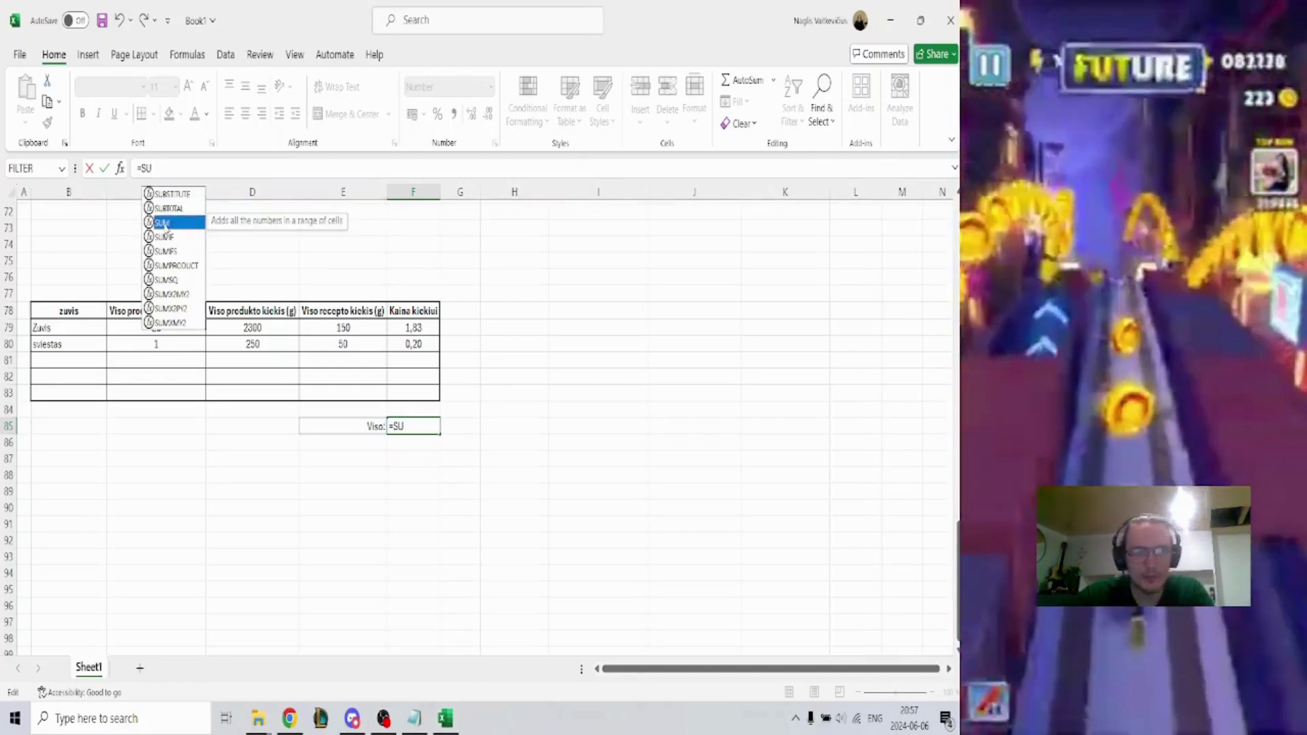
{"action": "key", "text": "Return"}
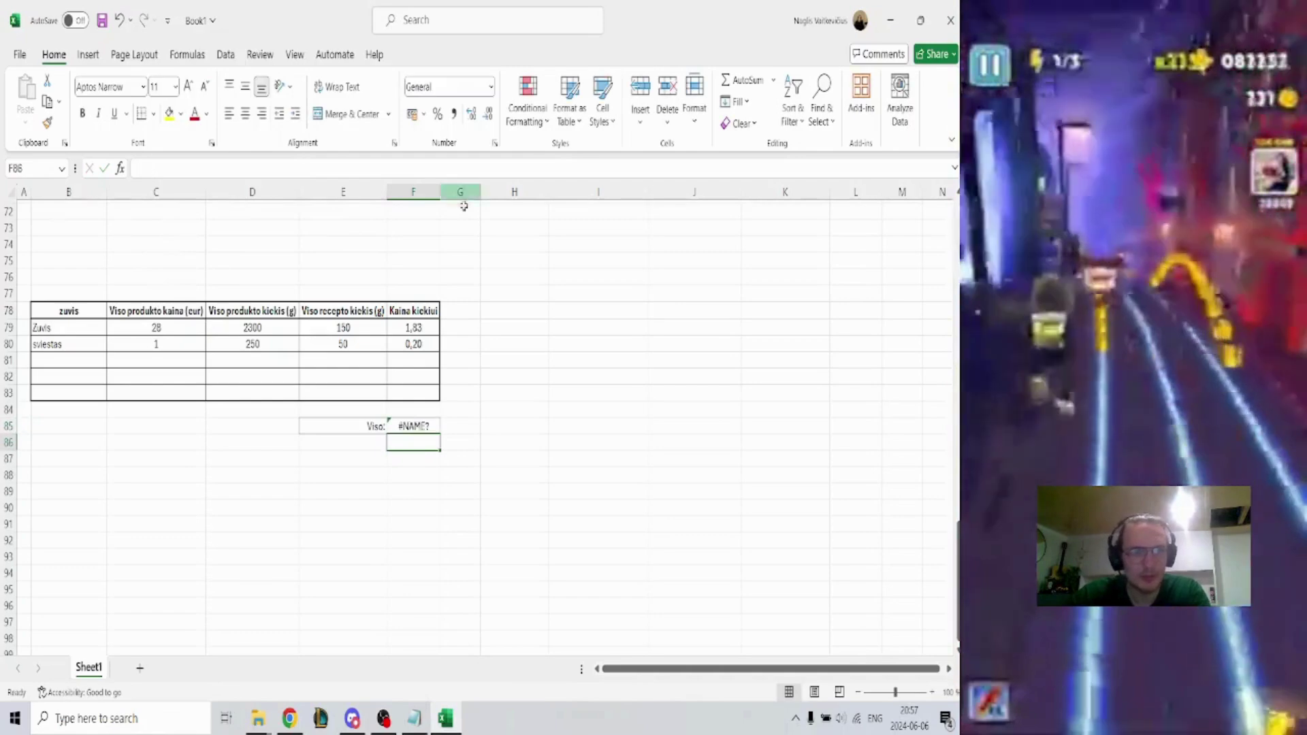
Try to complete the function name SUM in F85 and add the cost range F79:F83
{"action": "key", "text": "Up"}
{"action": "left_click", "coordinate": [165, 163]}
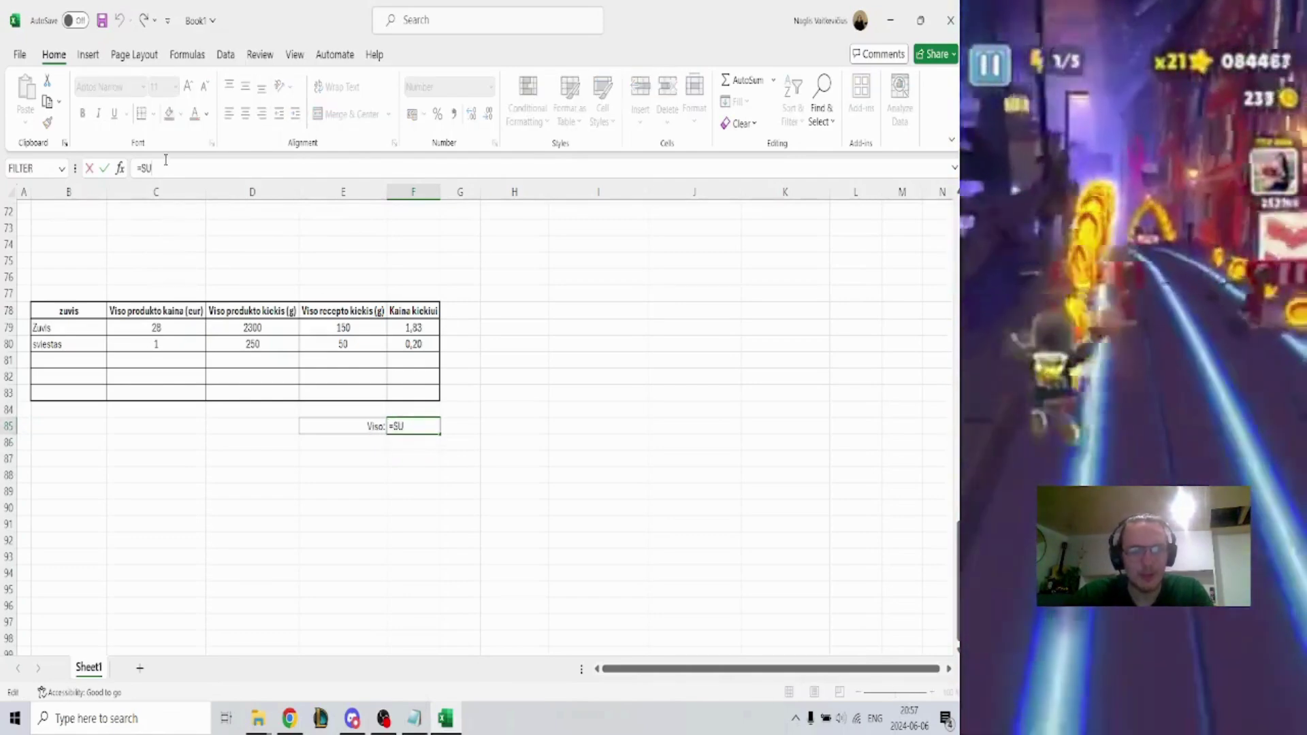
{"action": "type", "text": "m"}
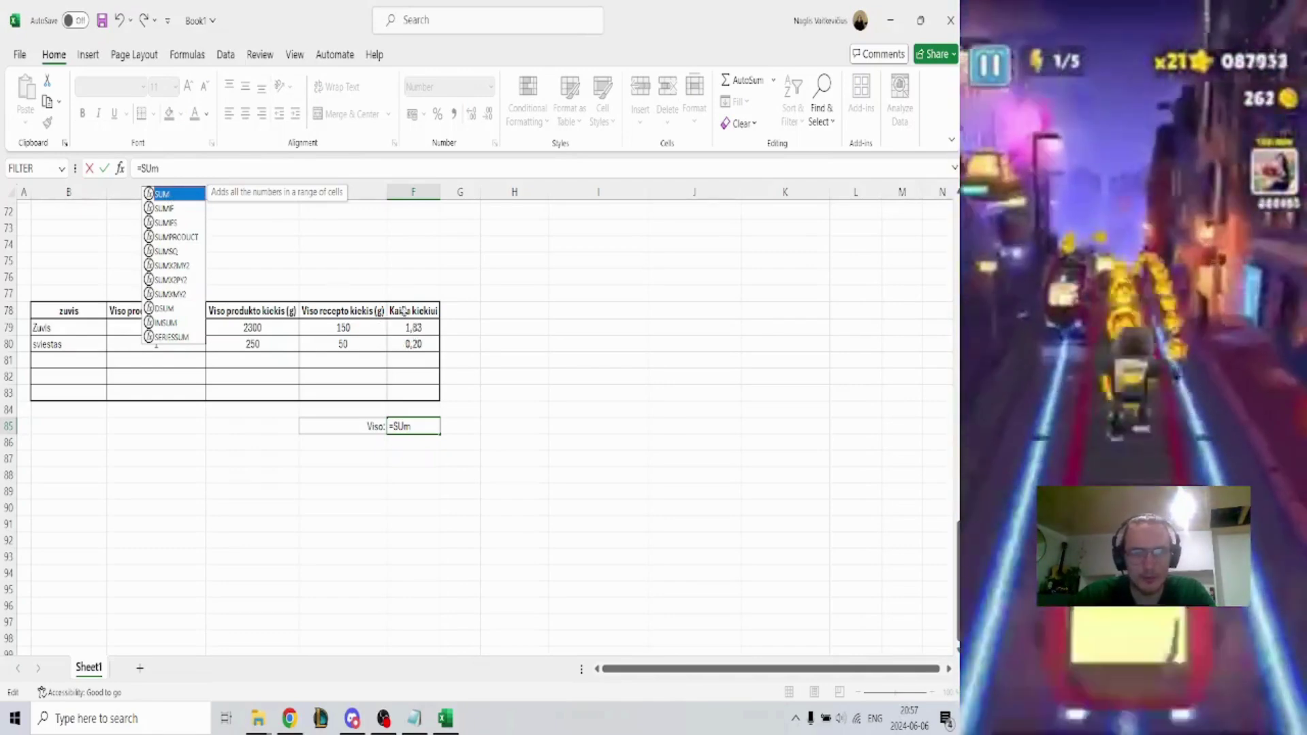
{"action": "left_click_drag", "start_coordinate": [411, 327], "coordinate": [405, 390]}
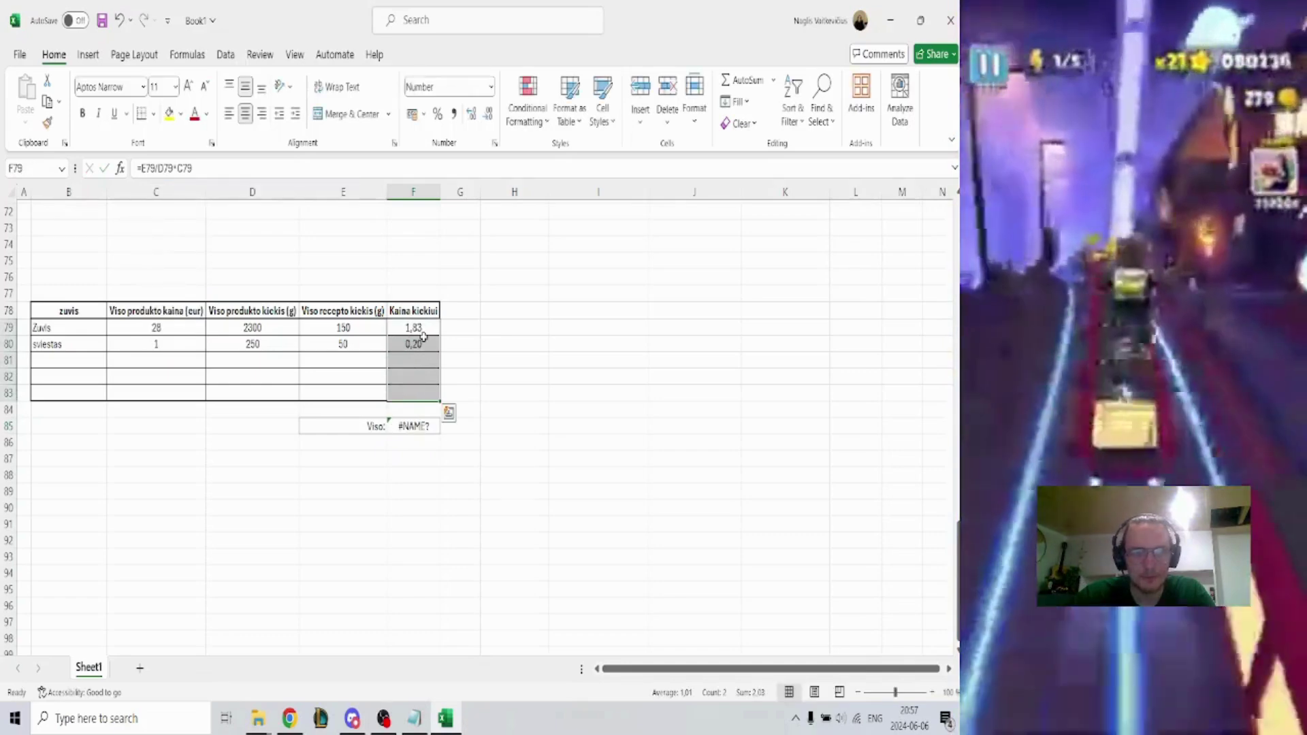
{"action": "left_click", "coordinate": [412, 426]}
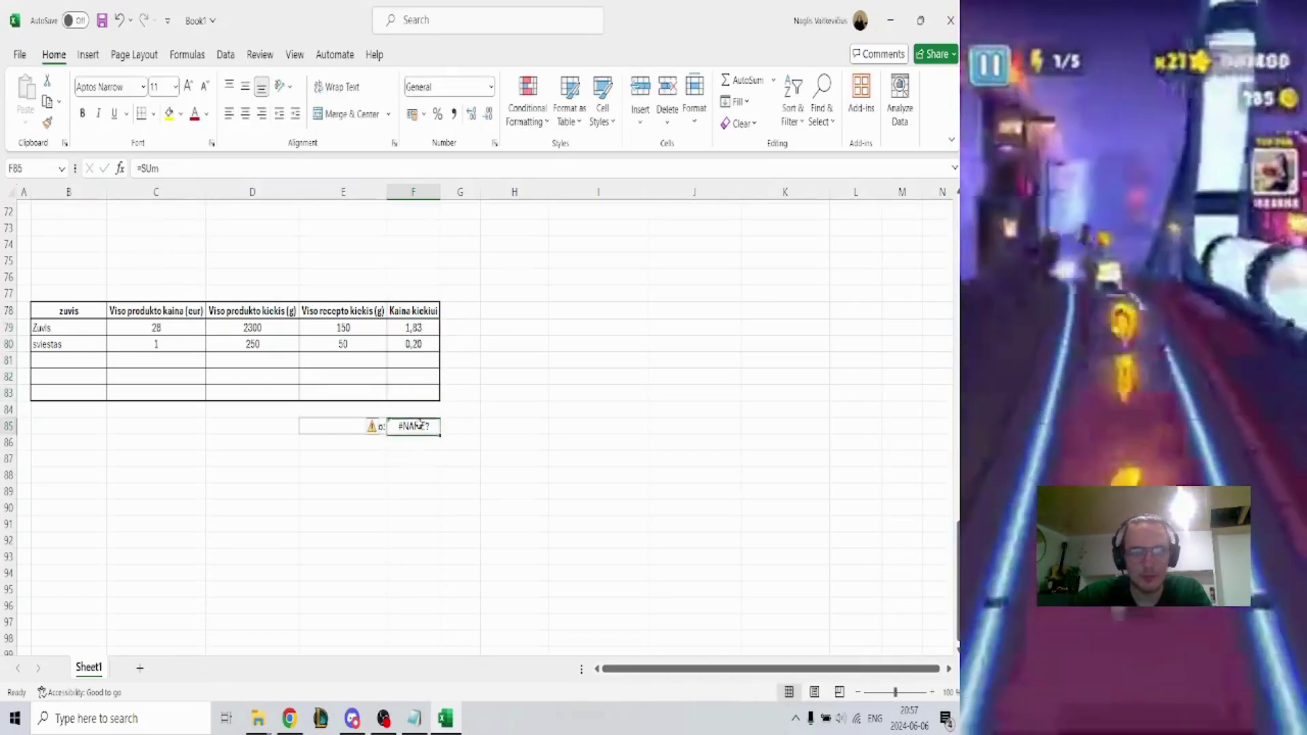
{"action": "left_click", "coordinate": [171, 170]}
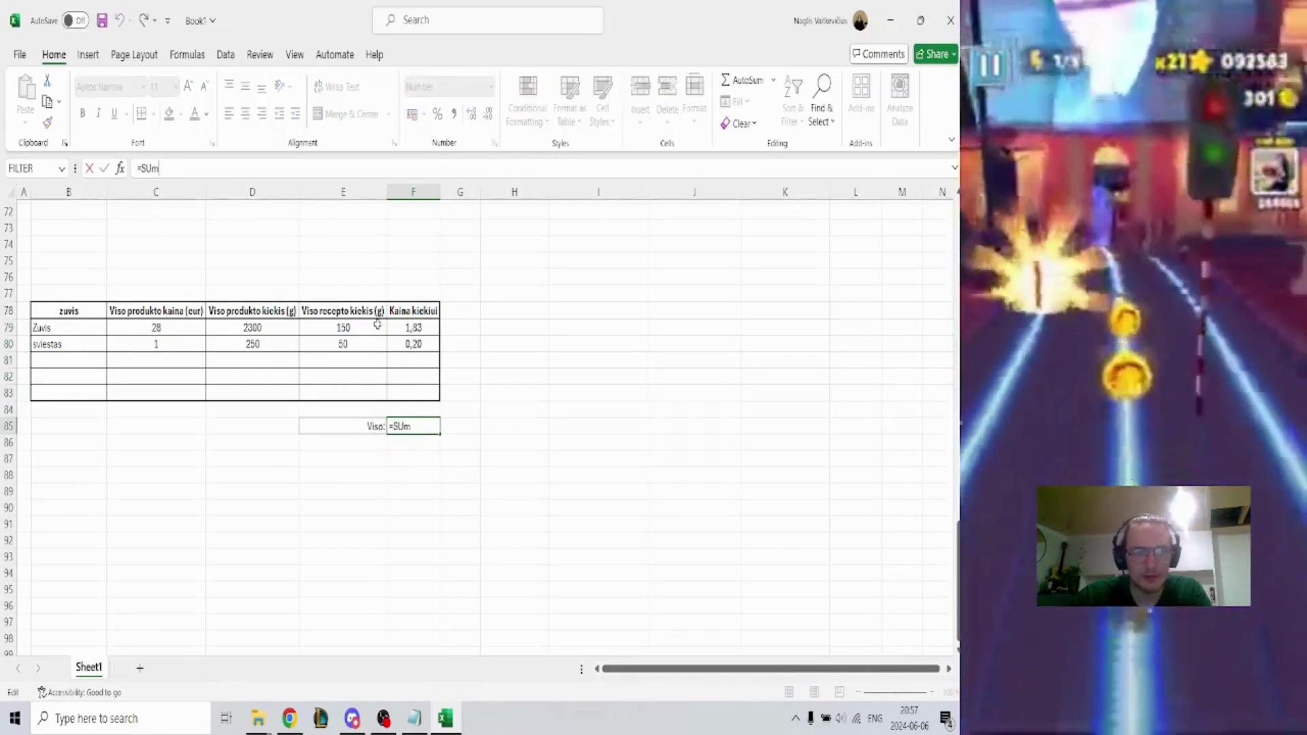
{"action": "key", "text": "BackSpace"}
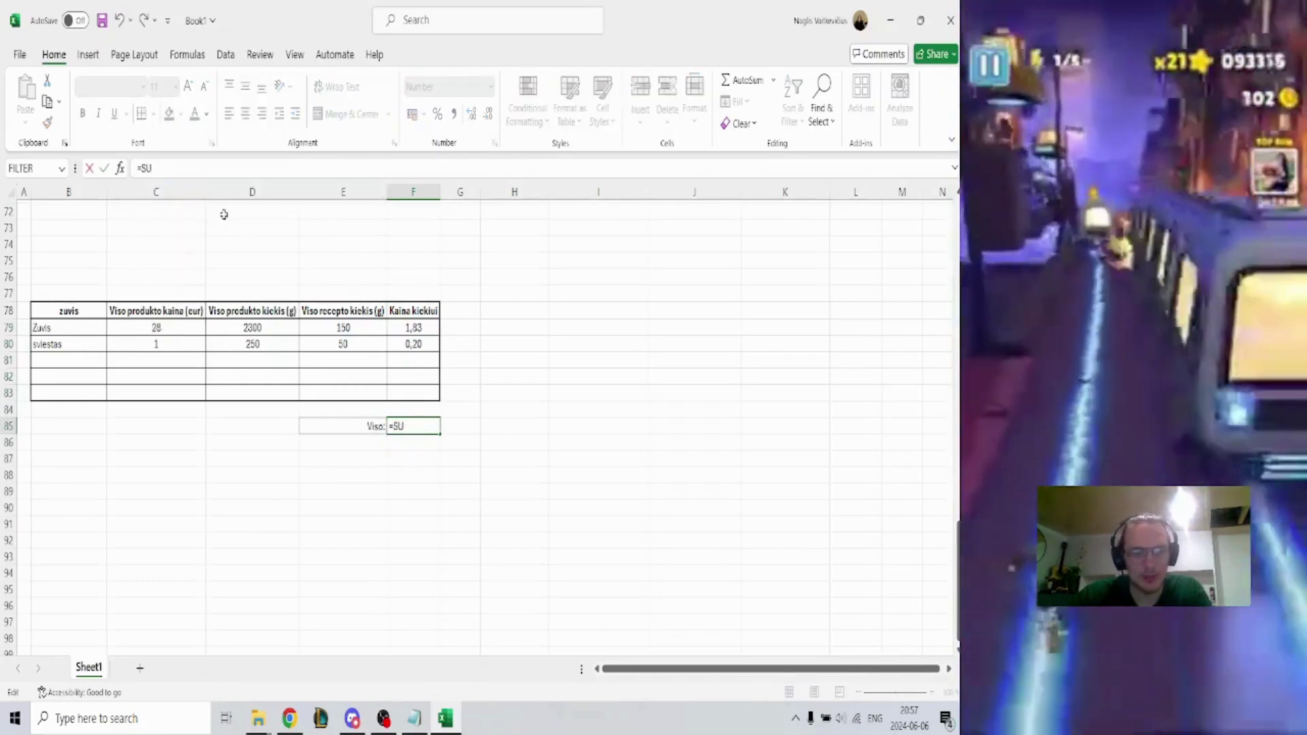
{"action": "type", "text": "M"}
{"action": "left_click_drag", "start_coordinate": [417, 328], "coordinate": [412, 393]}
Erase the function name in F85 and try entering =SUM without arguments
{"action": "left_click", "coordinate": [418, 427]}
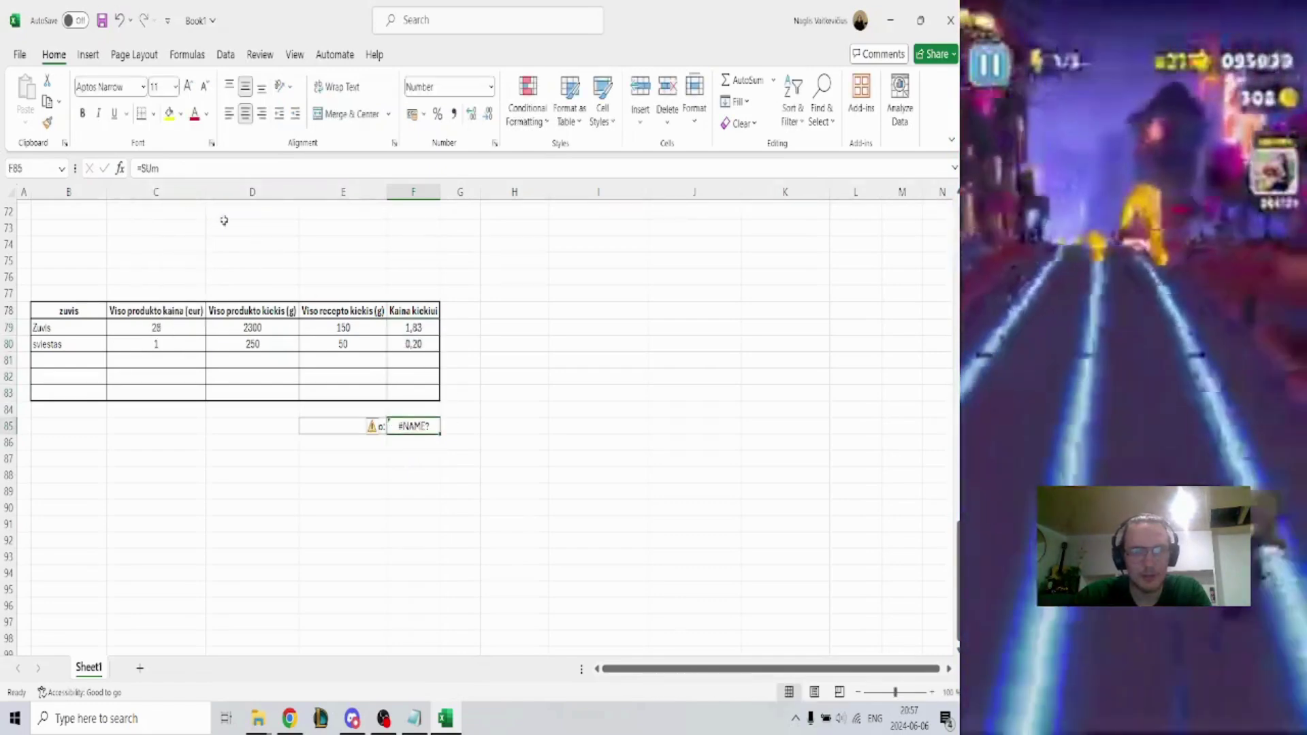
{"action": "left_click", "coordinate": [186, 170]}
{"action": "key", "text": "BackSpace"}
{"action": "key", "text": "BackSpace"}
{"action": "key", "text": "BackSpace"}
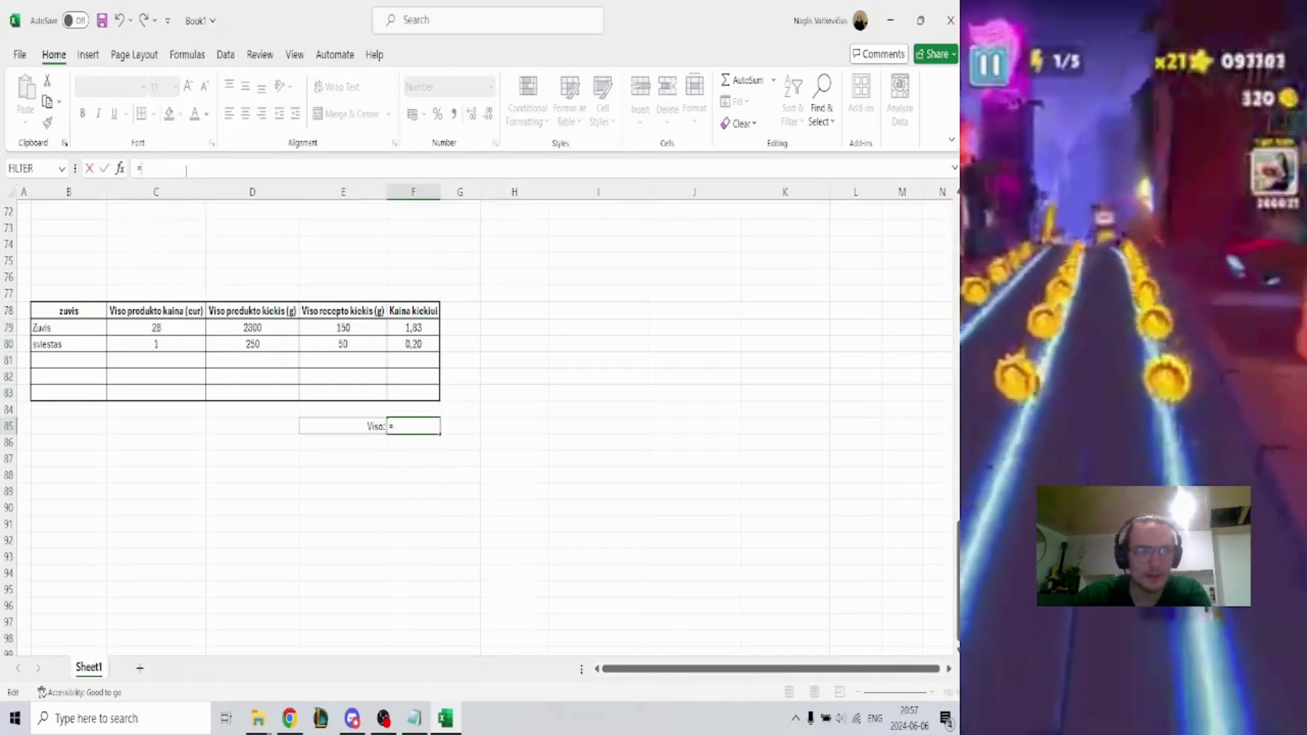
{"action": "type", "text": "SUM"}
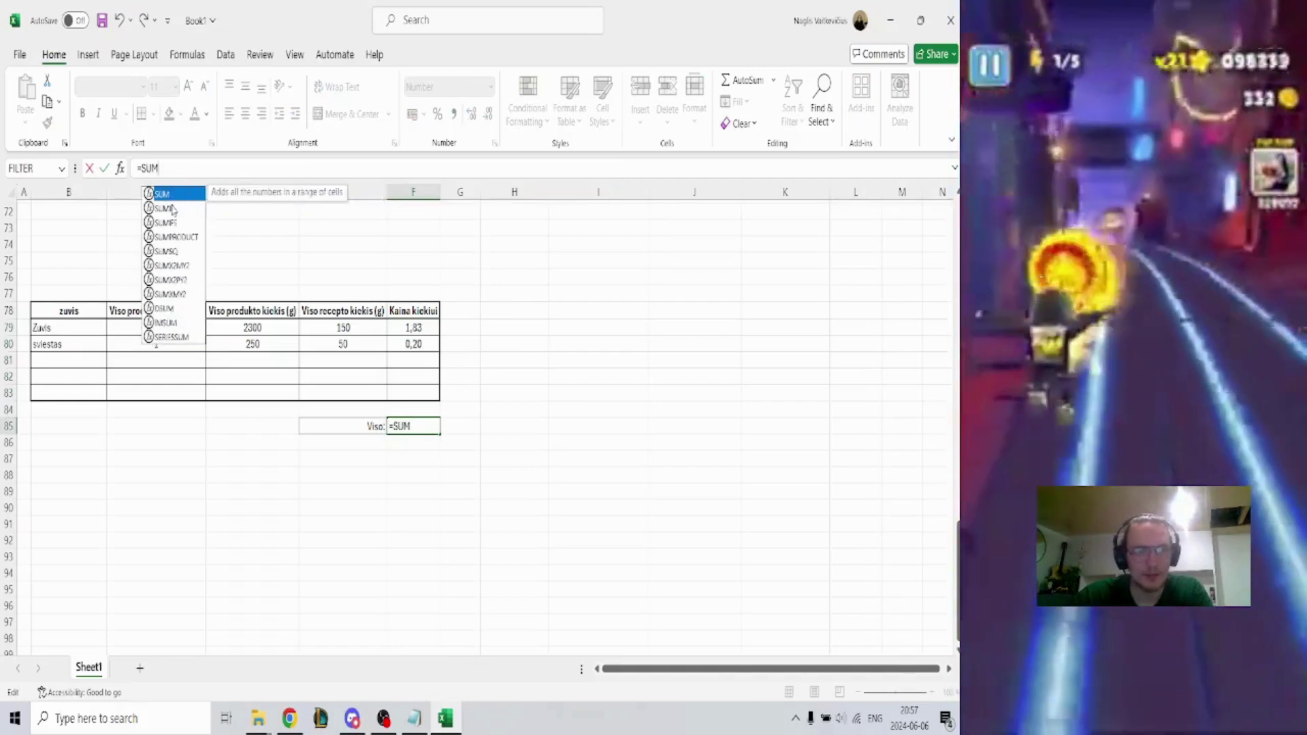
{"action": "key", "text": "Return"}
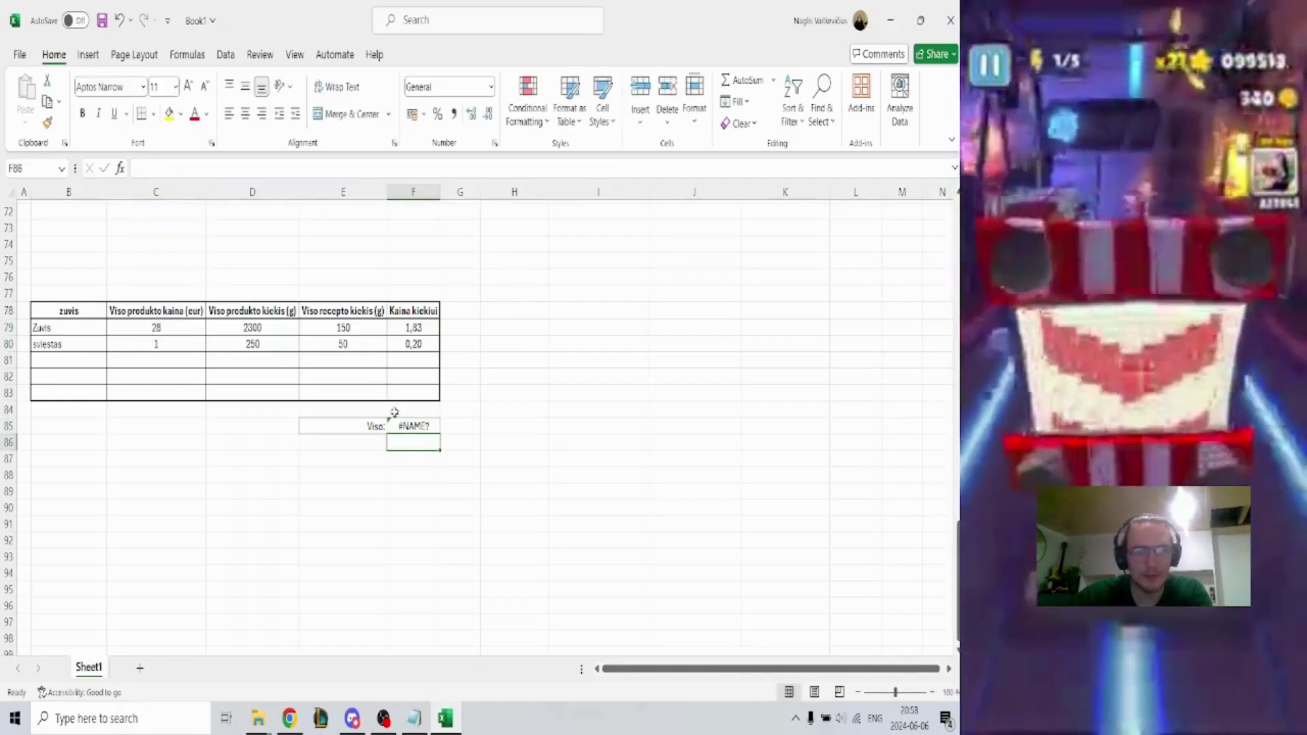
Try entering =SU in F85 and completing it with a suggested function
{"action": "key", "text": "Up"}
{"action": "type", "text": "=SU"}
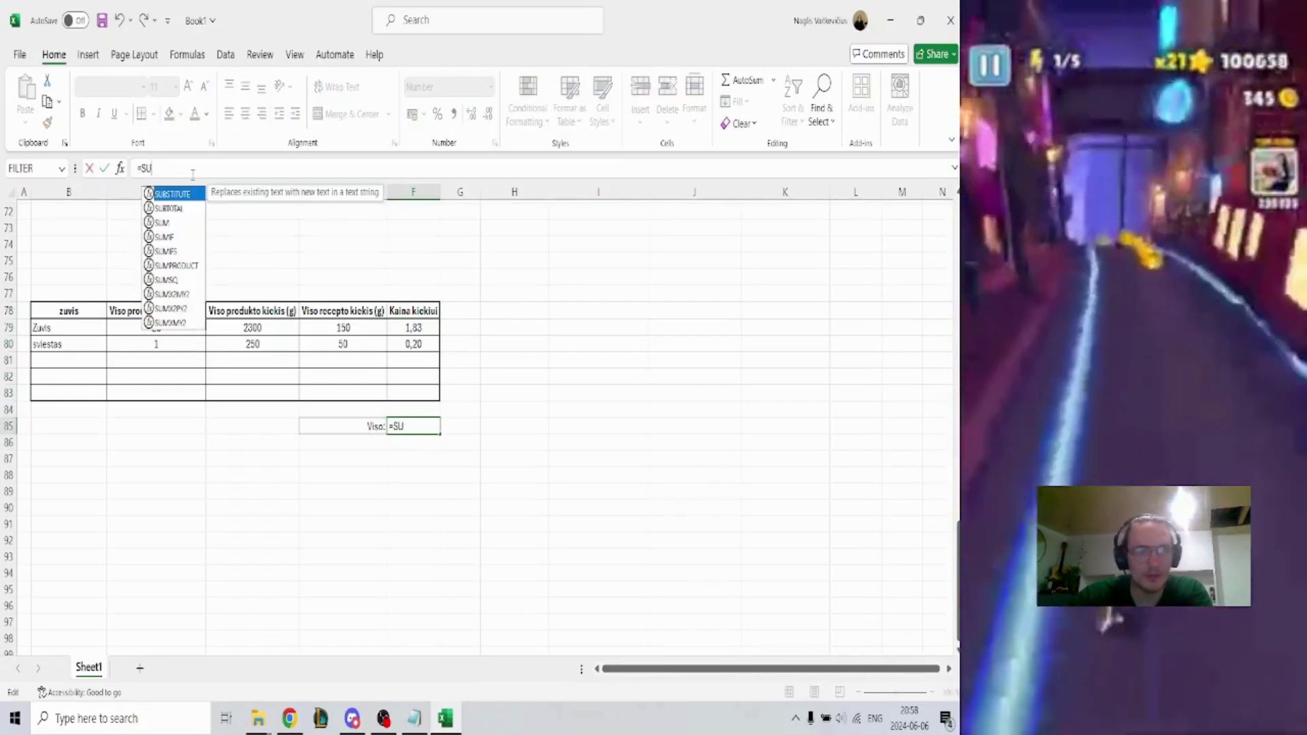
{"action": "key", "text": "Down"}
{"action": "key", "text": "Down"}
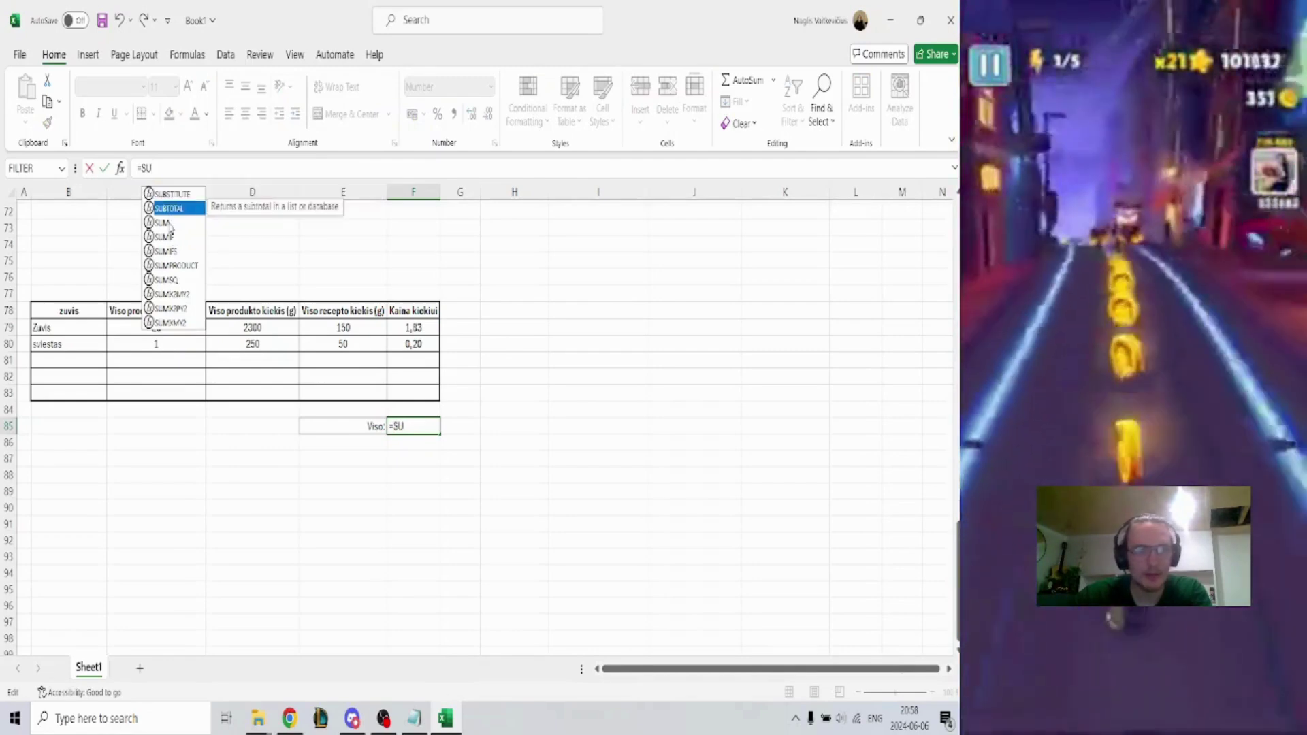
{"action": "key", "text": "Return"}
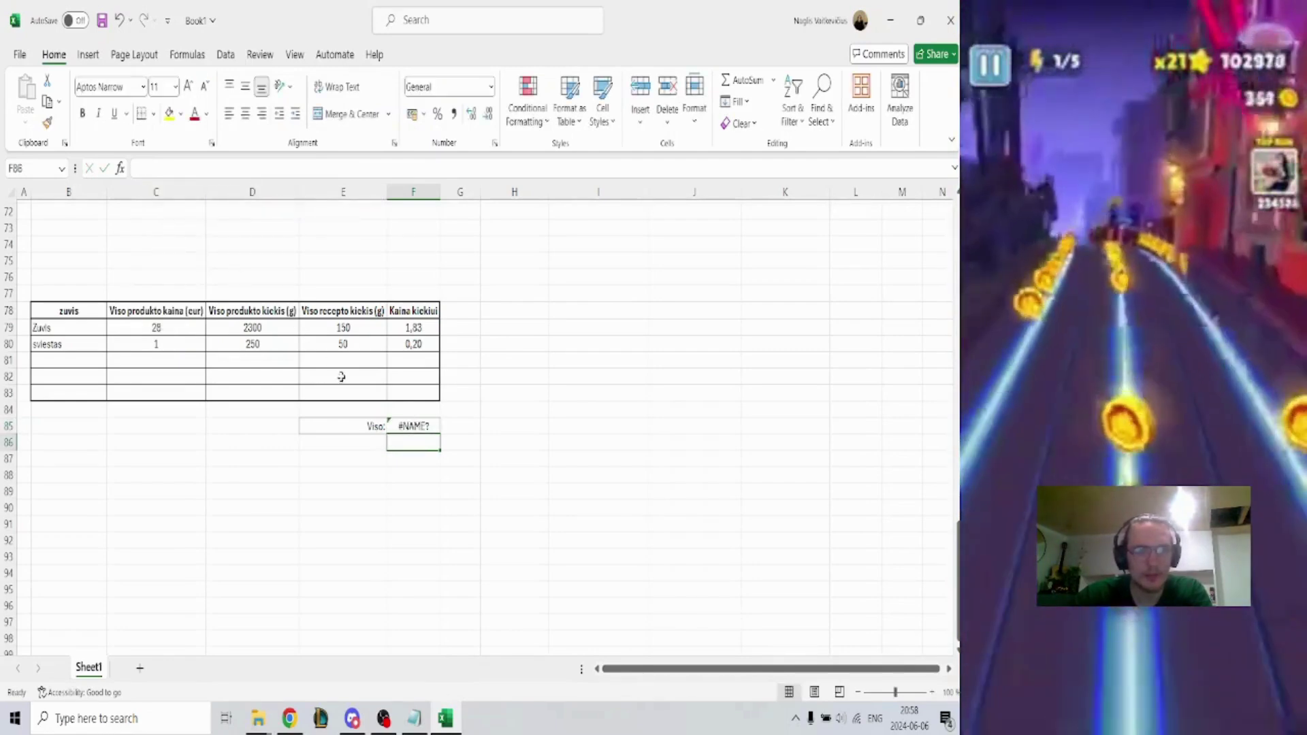
Replace the content of F85 with the total formula =SUM(F79:F83), covering all the Kaina kiekiui rows
{"action": "left_click", "coordinate": [403, 426]}
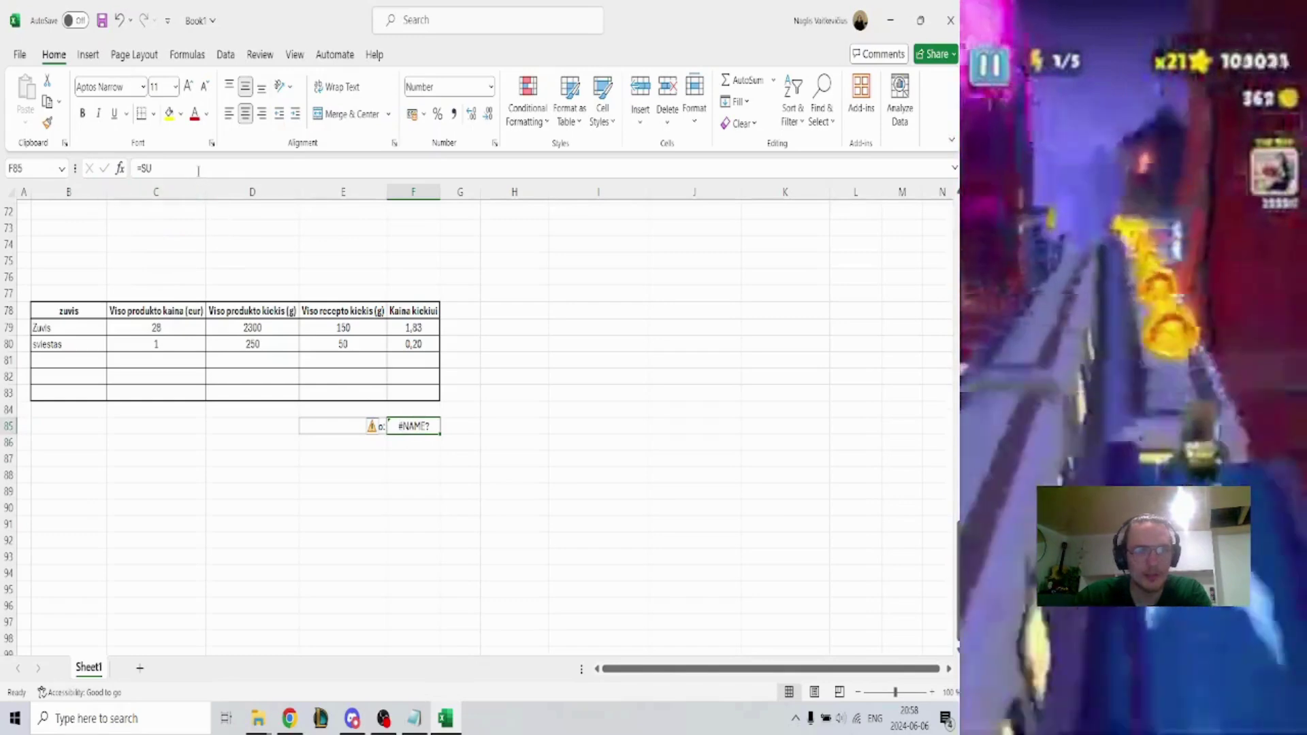
{"action": "type", "text": "="}
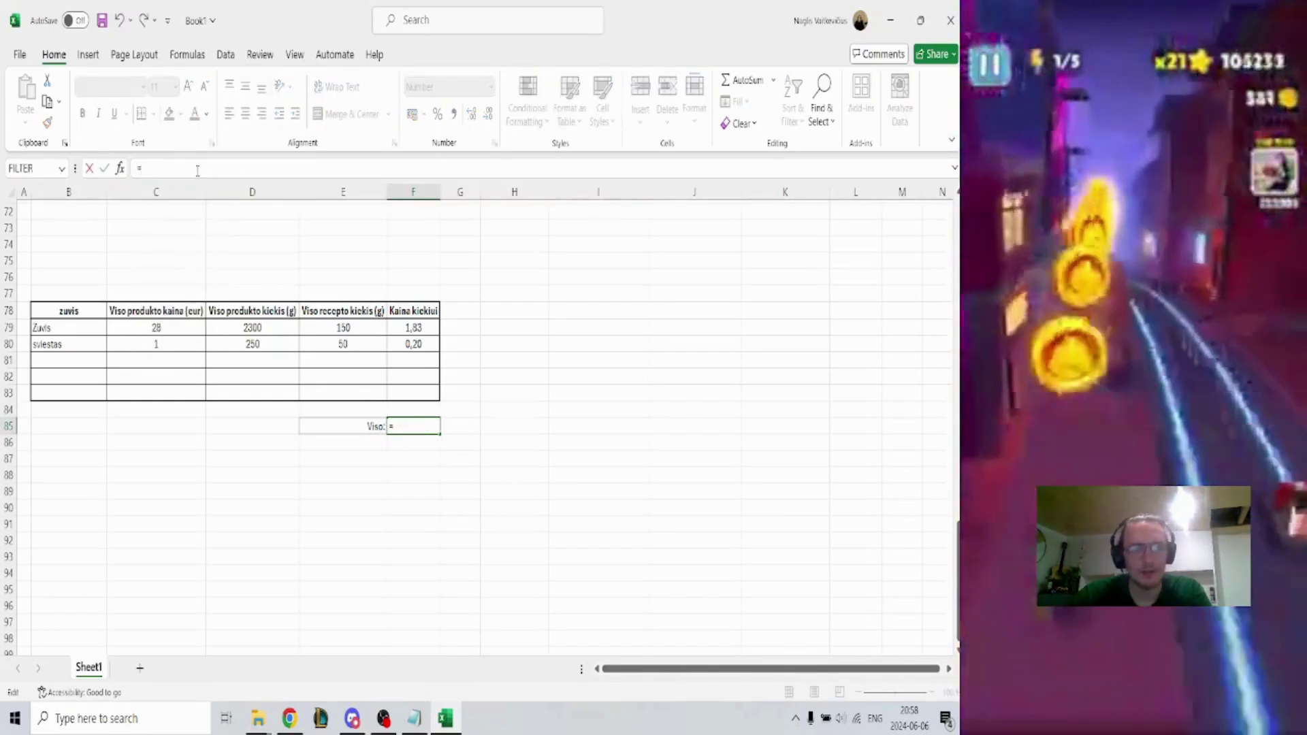
{"action": "type", "text": "s"}
{"action": "key", "text": "BackSpace"}
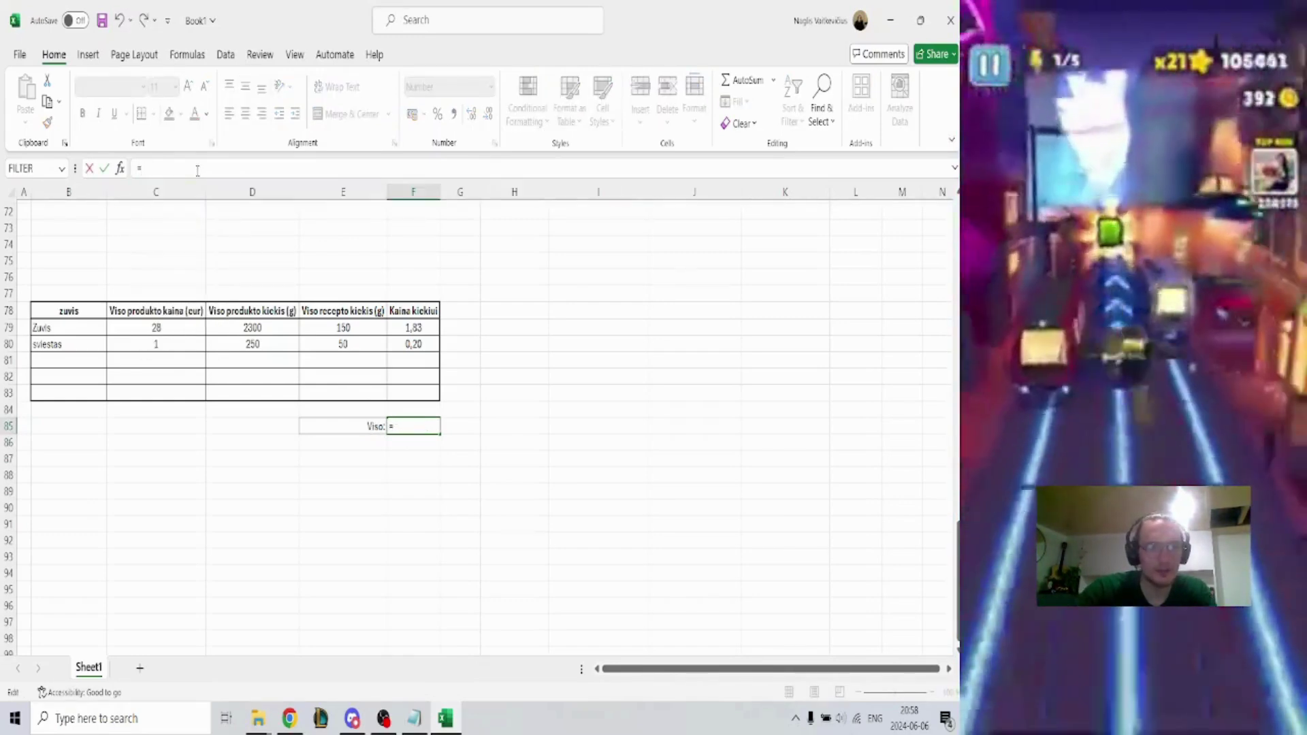
{"action": "type", "text": "SUM()"}
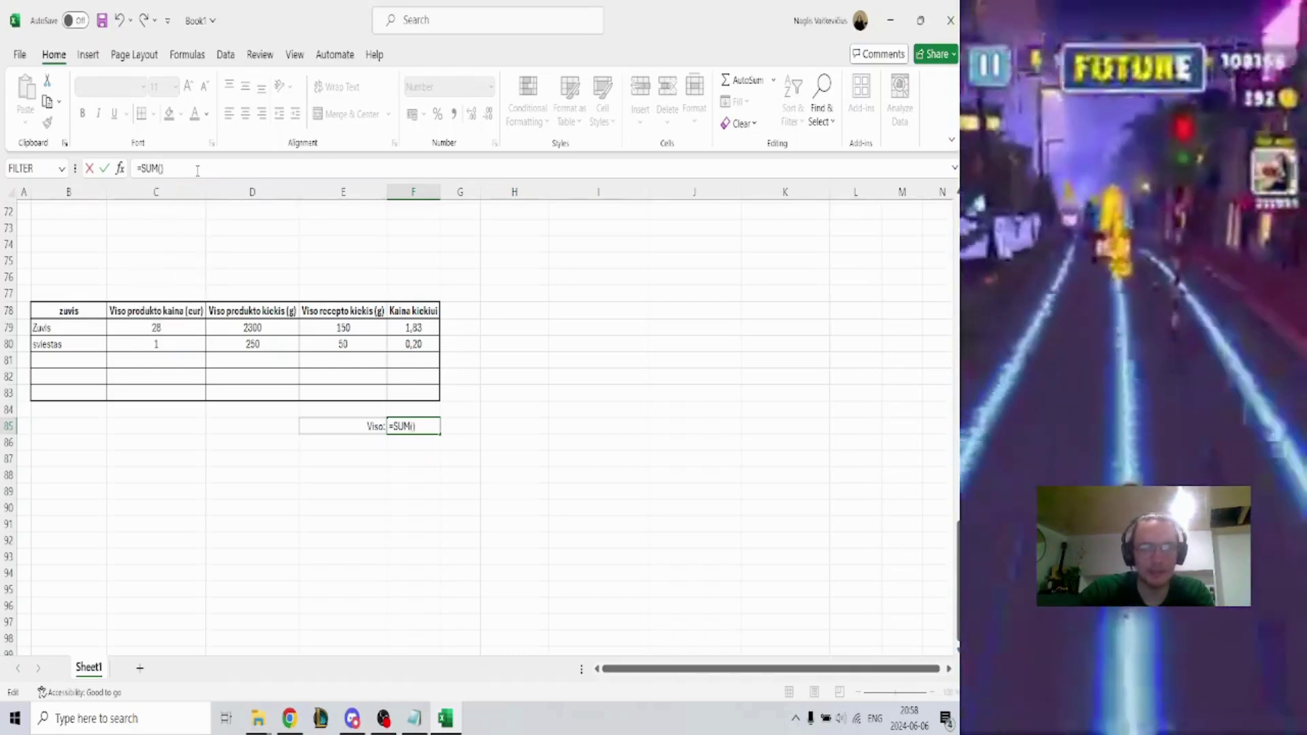
{"action": "key", "text": "Left"}
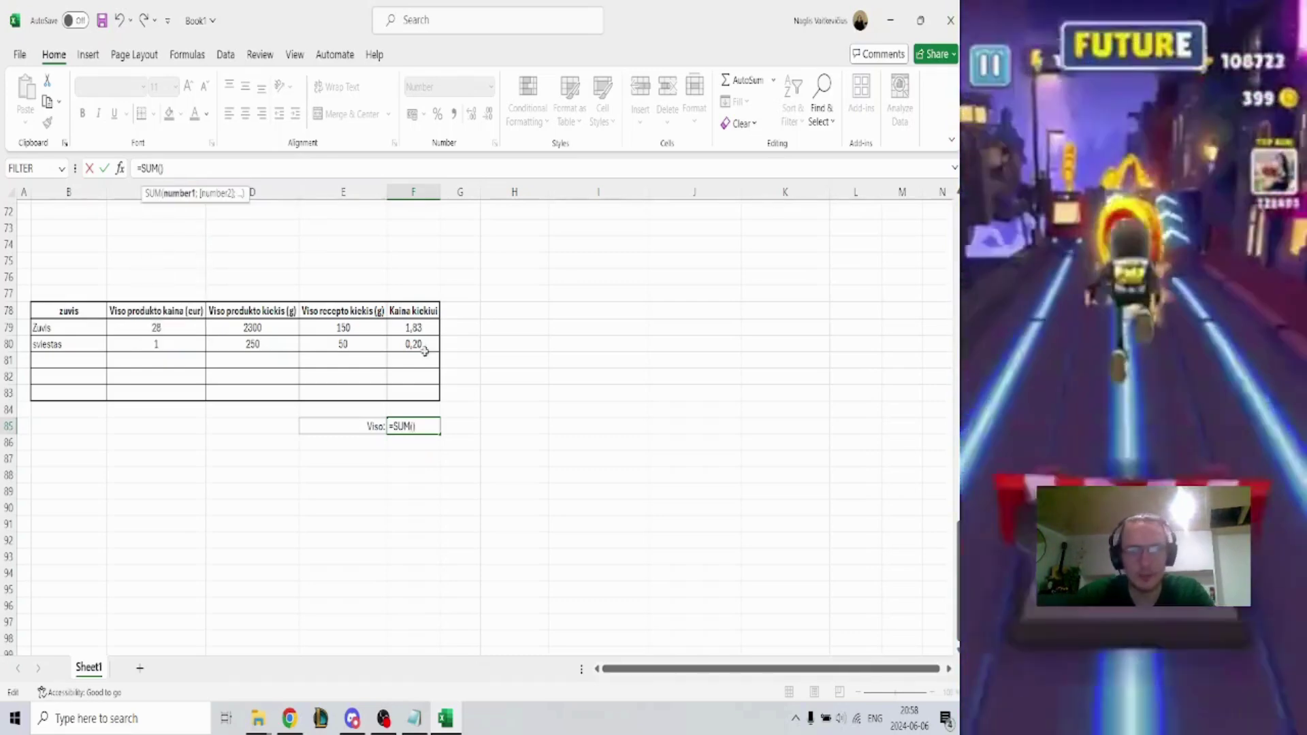
{"action": "left_click_drag", "start_coordinate": [409, 328], "coordinate": [413, 392]}
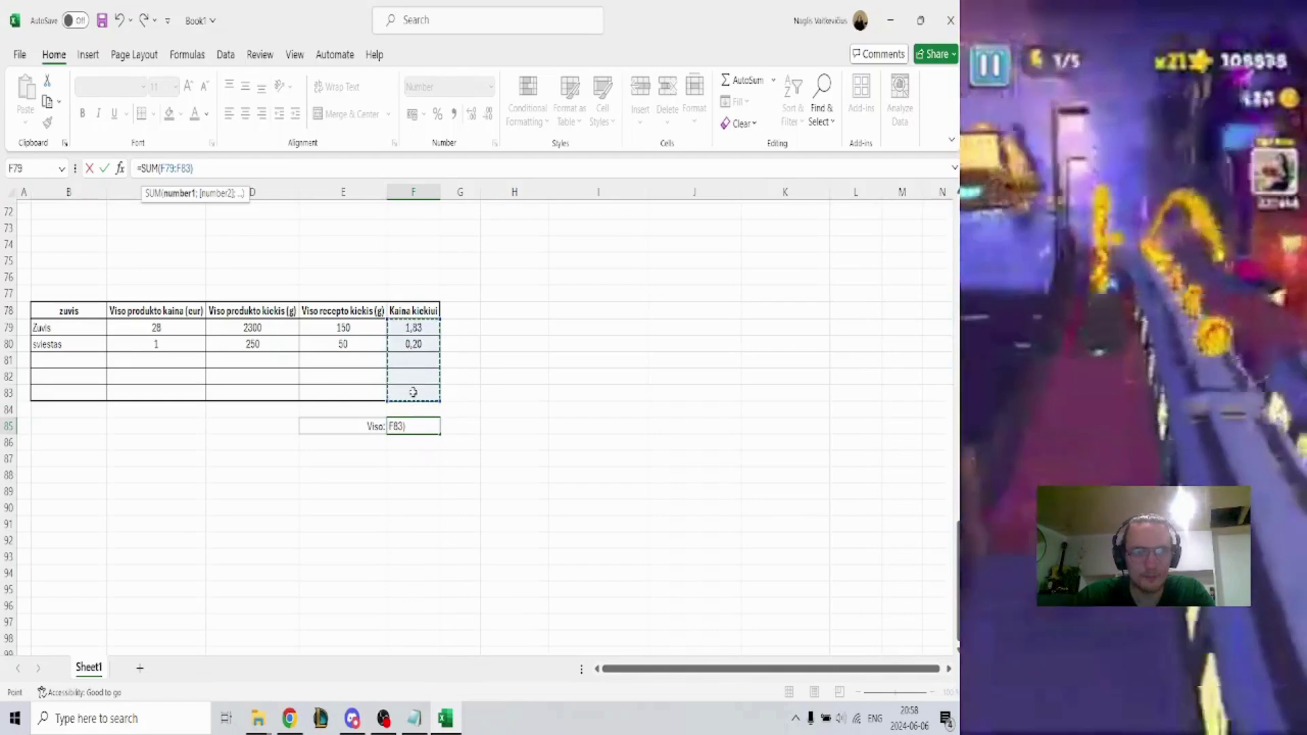
{"action": "key", "text": "Return"}
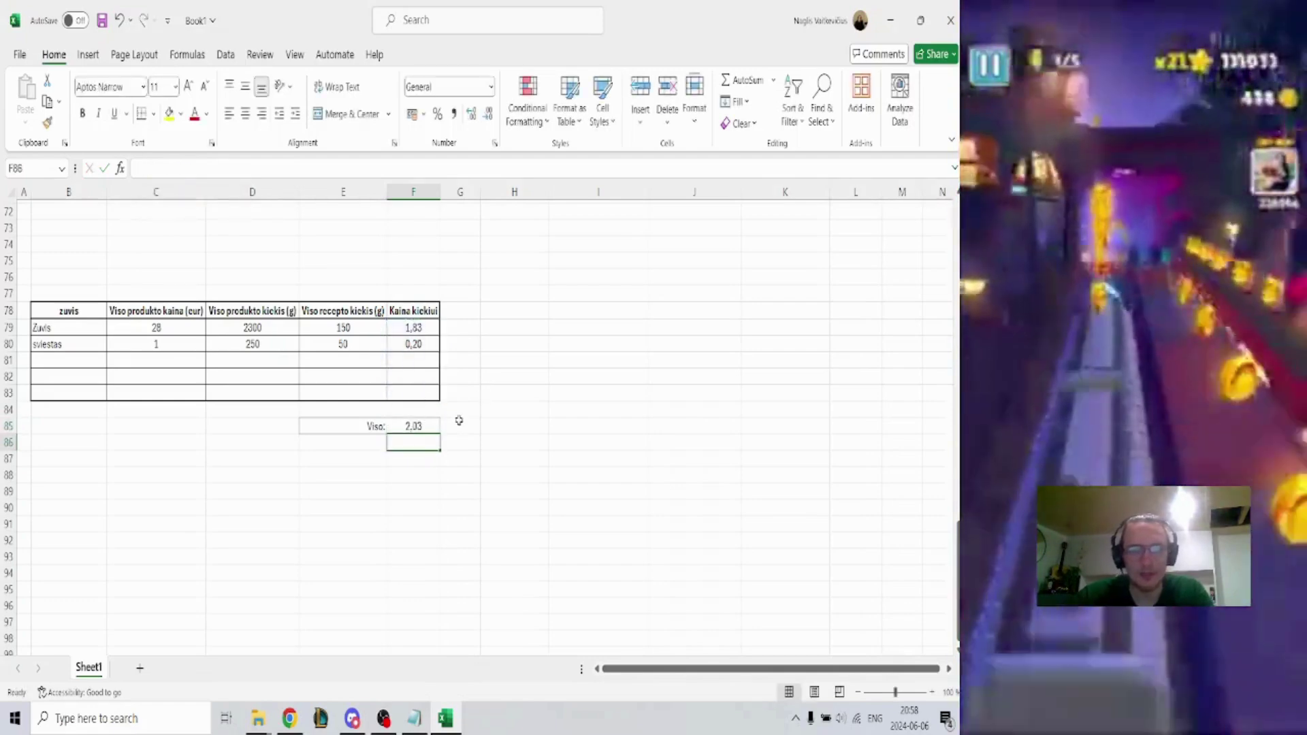
Enter a second total formula =SUM(F79:F83) in G85, next to the Viso total
{"action": "left_click", "coordinate": [413, 425]}
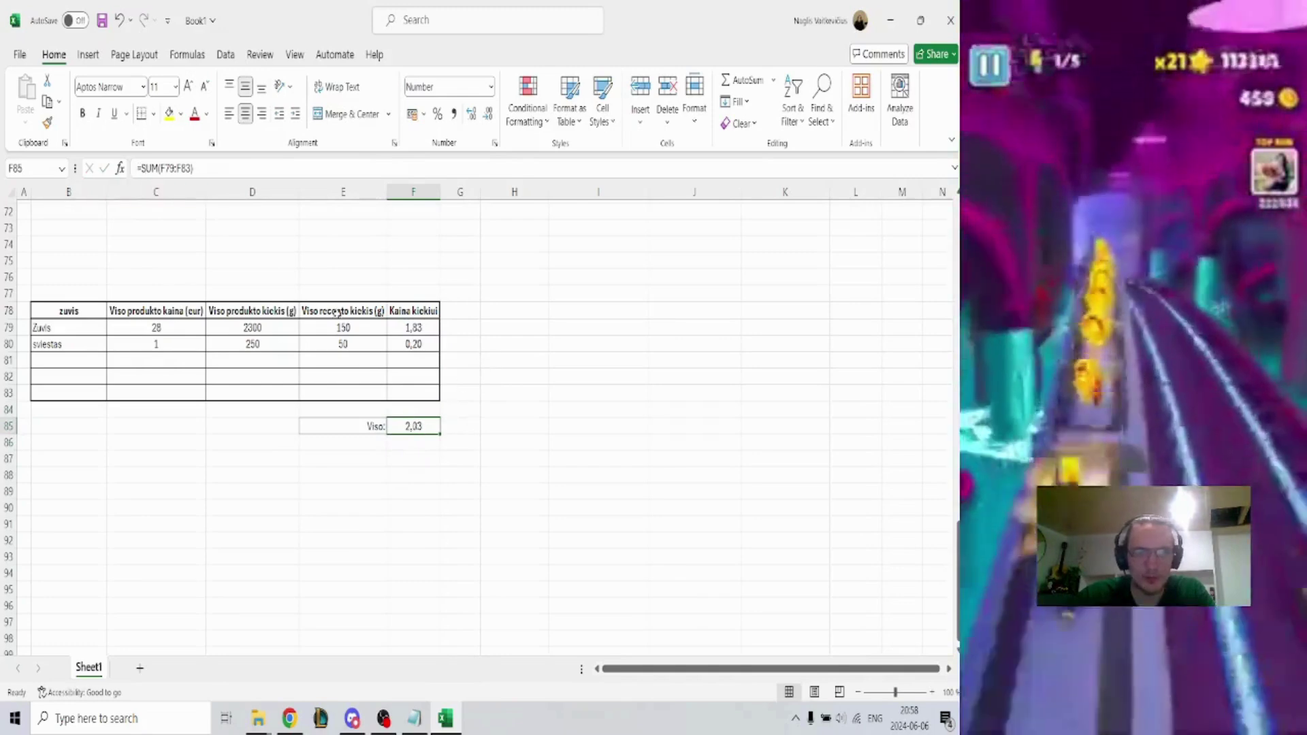
{"action": "left_click", "coordinate": [470, 427]}
{"action": "left_click", "coordinate": [205, 165]}
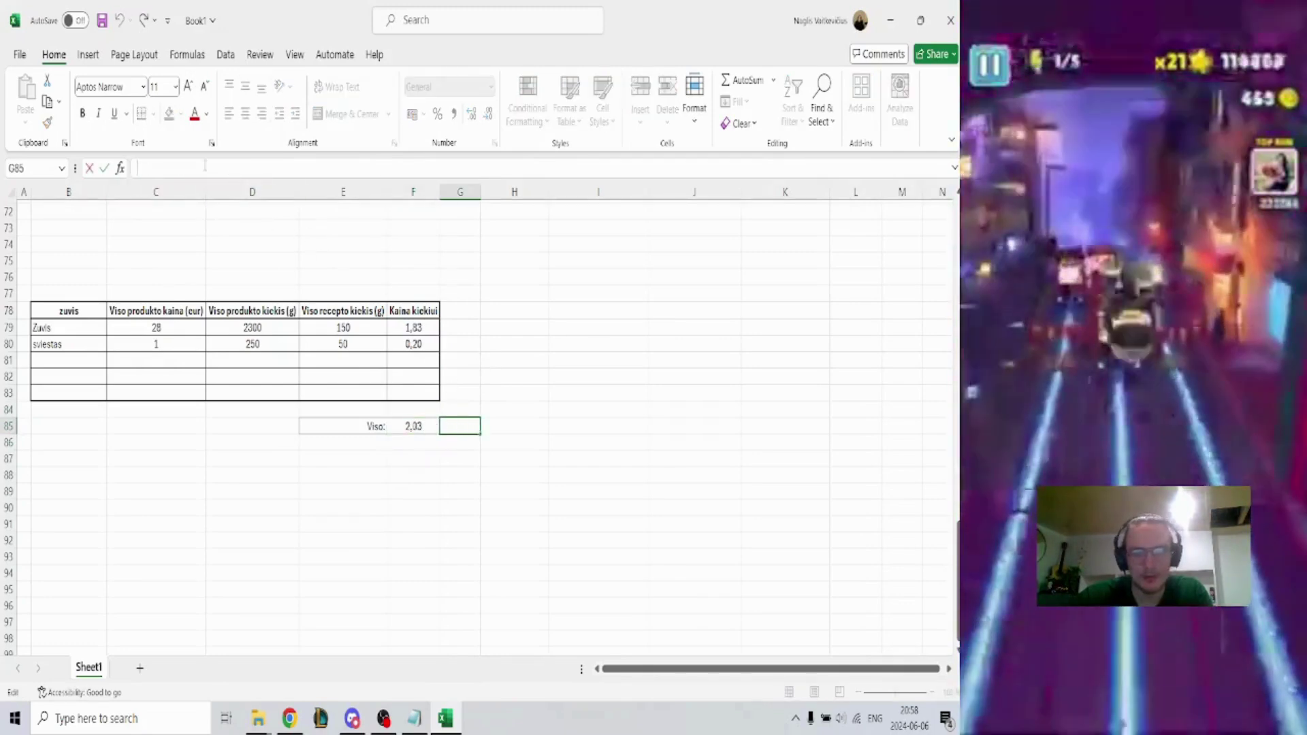
{"action": "type", "text": "+"}
{"action": "key", "text": "BackSpace"}
{"action": "type", "text": "=SUM"}
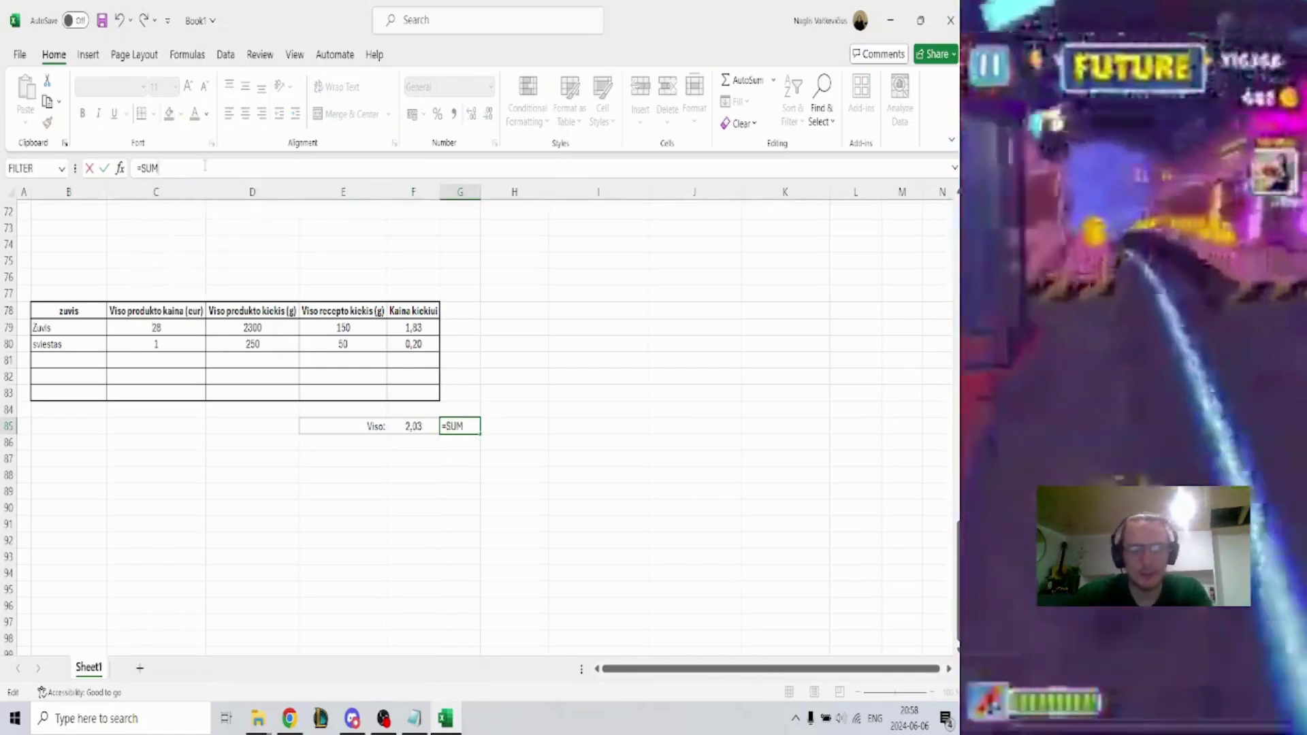
{"action": "type", "text": "()"}
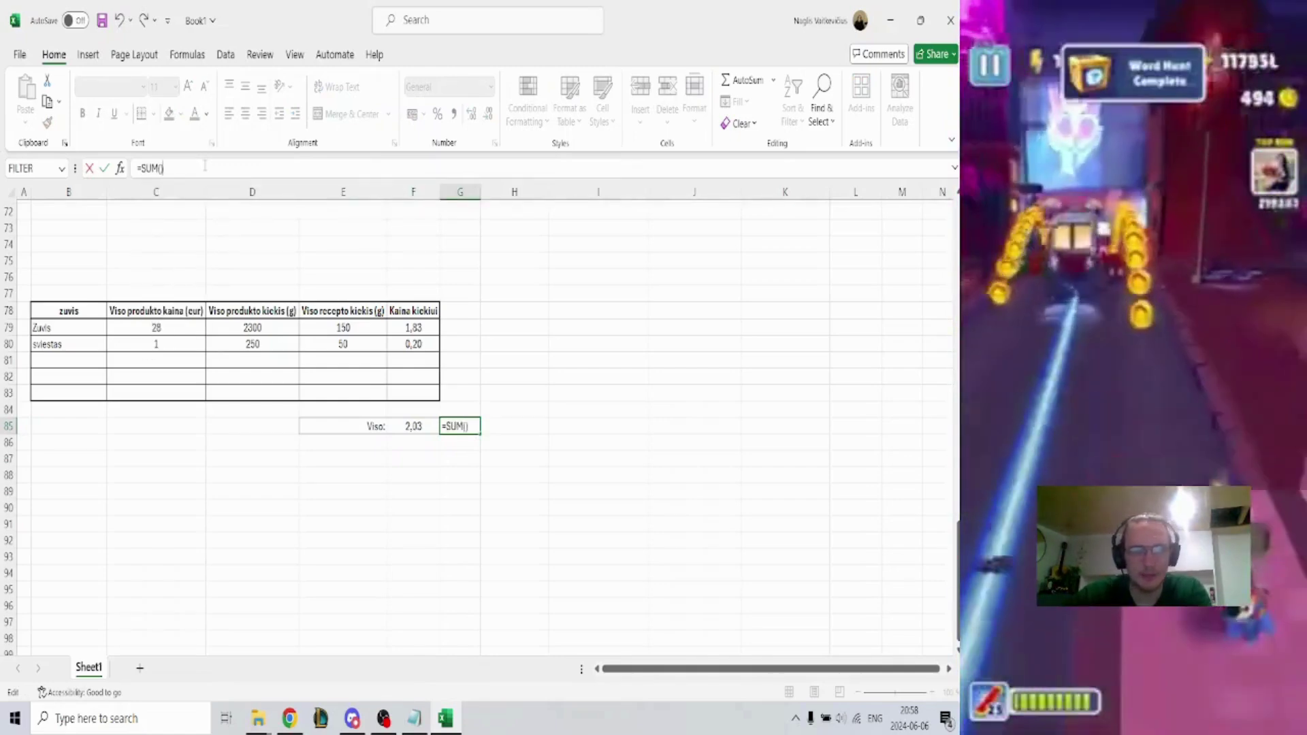
{"action": "left_click_drag", "start_coordinate": [414, 326], "coordinate": [413, 394]}
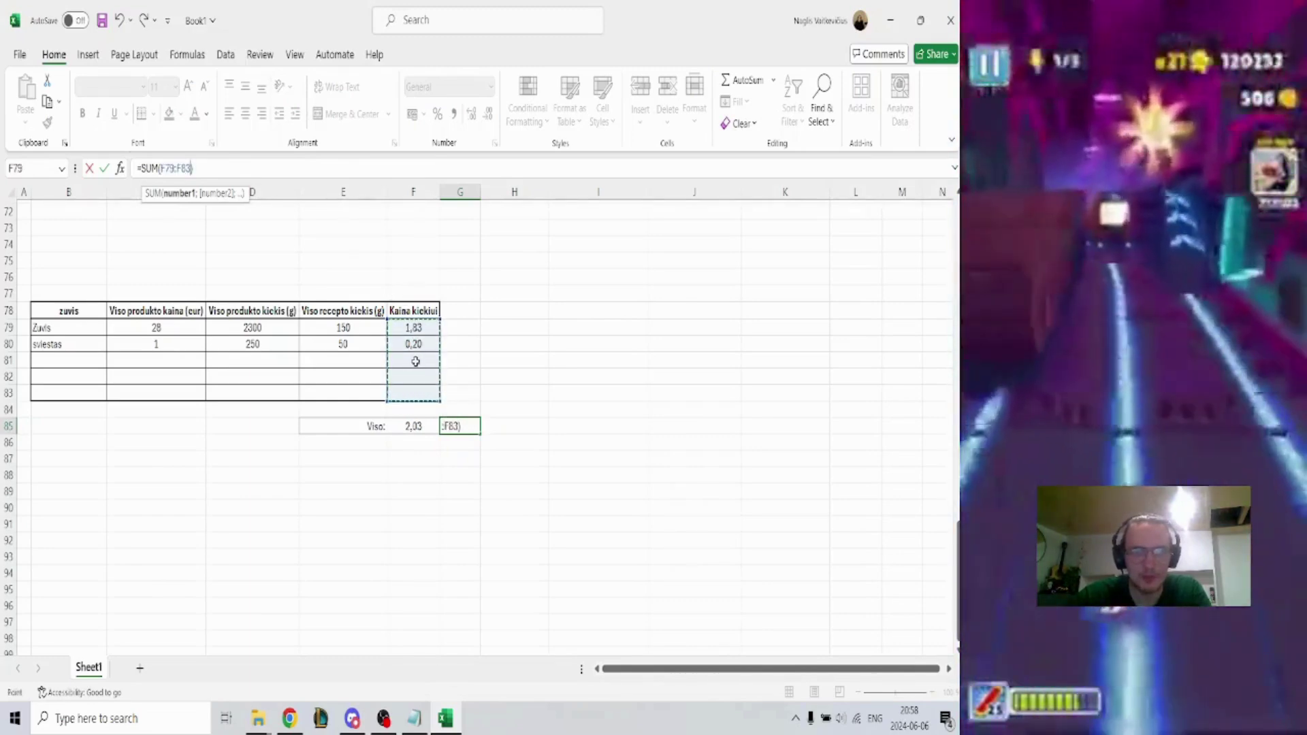
{"action": "key", "text": "Return"}
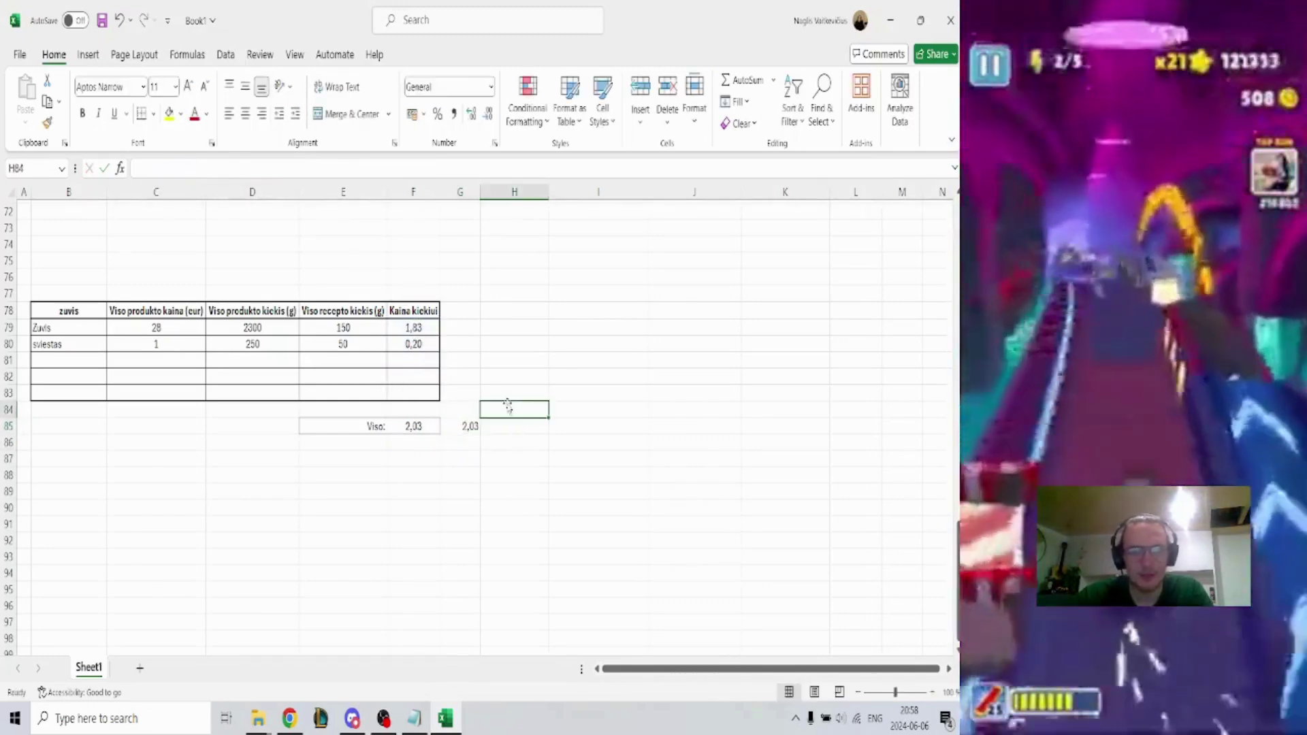
{"action": "left_click", "coordinate": [470, 427]}
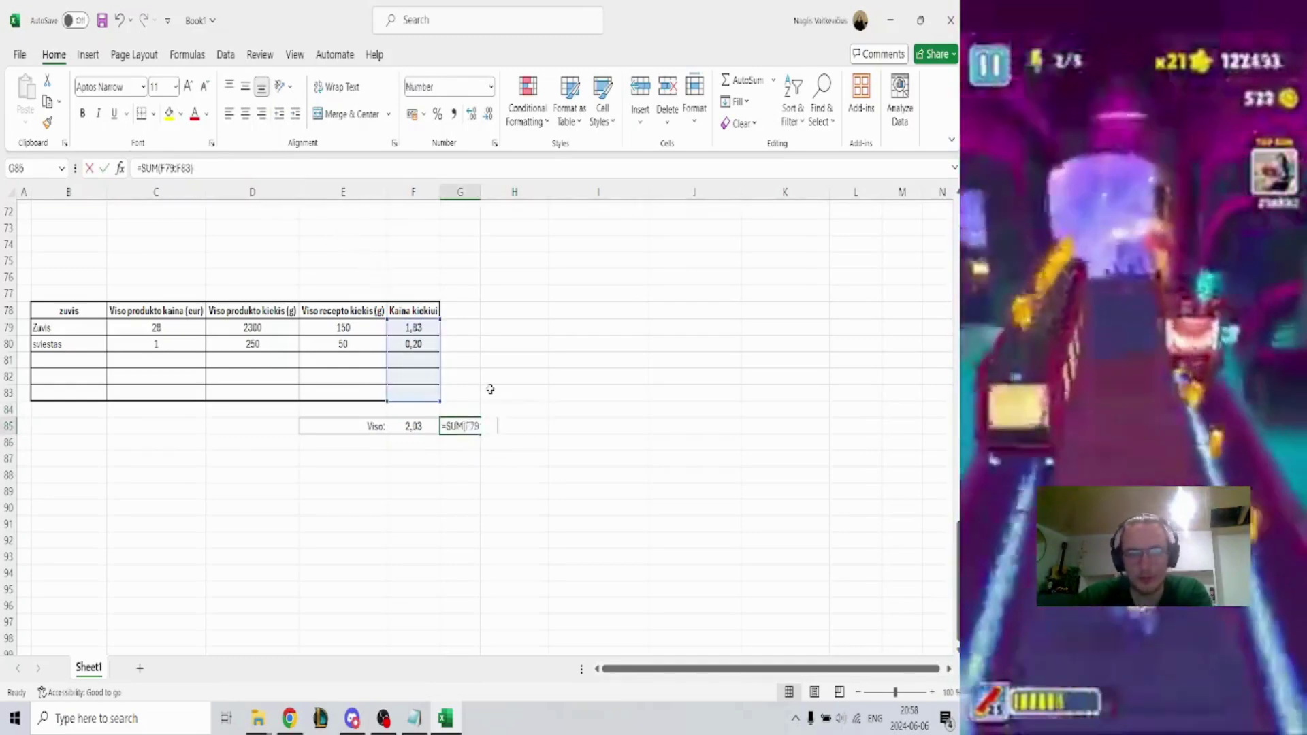
Undo the second total formula entered in G85
{"action": "key", "text": "ctrl+z"}
{"action": "left_click", "coordinate": [491, 457]}
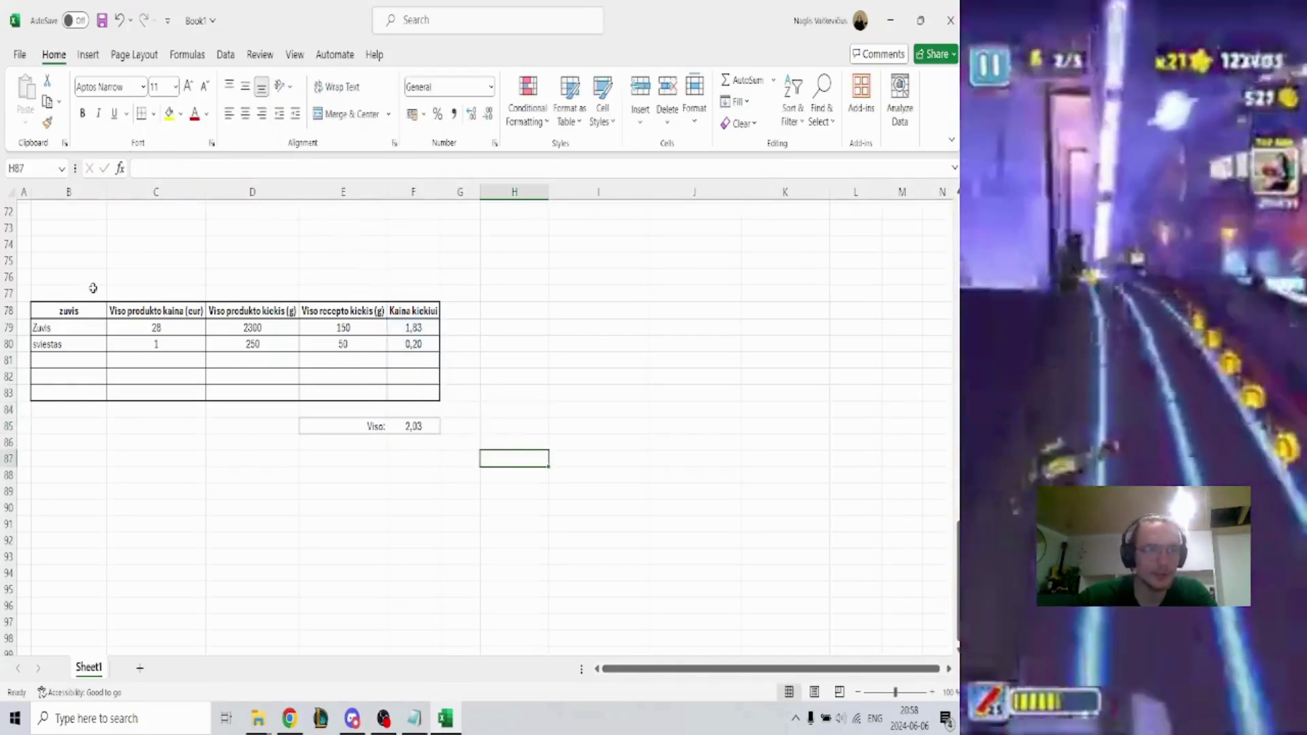
{"action": "left_click", "coordinate": [46, 362]}
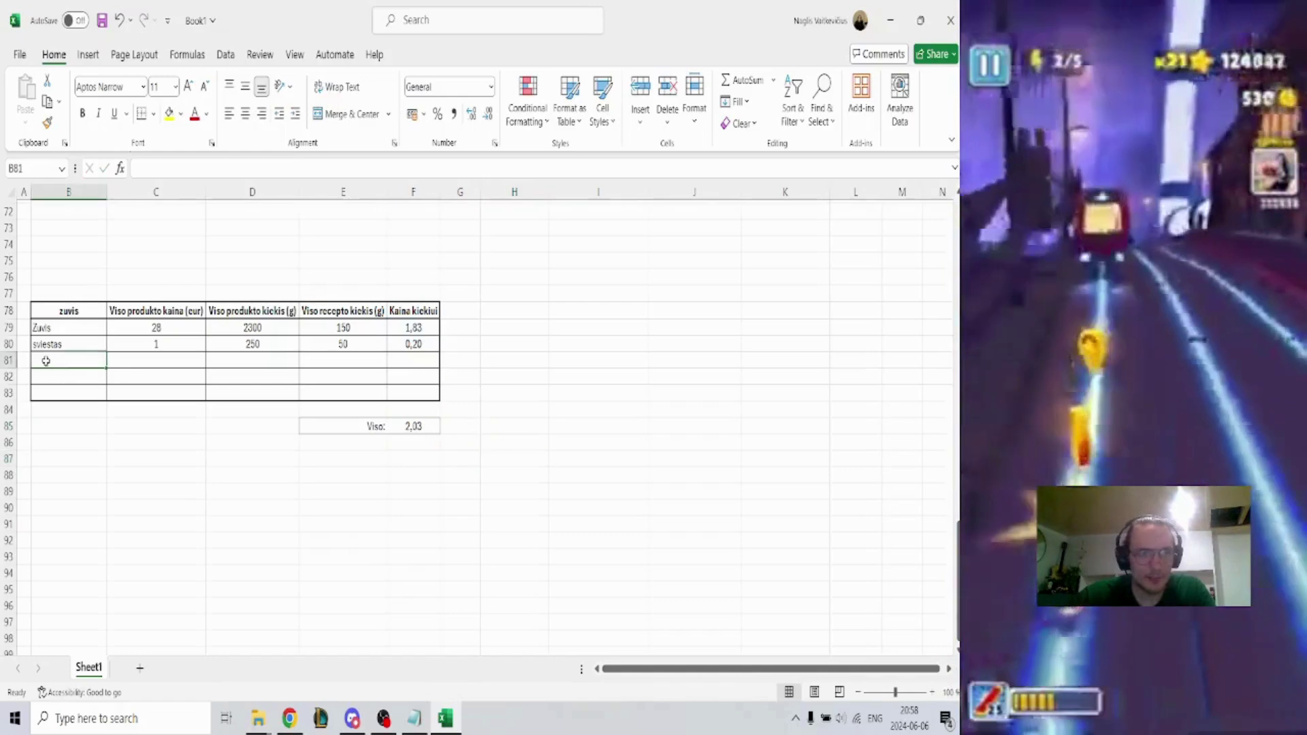
{"action": "left_click_drag", "start_coordinate": [55, 336], "coordinate": [327, 395]}
{"action": "left_click", "coordinate": [89, 381]}
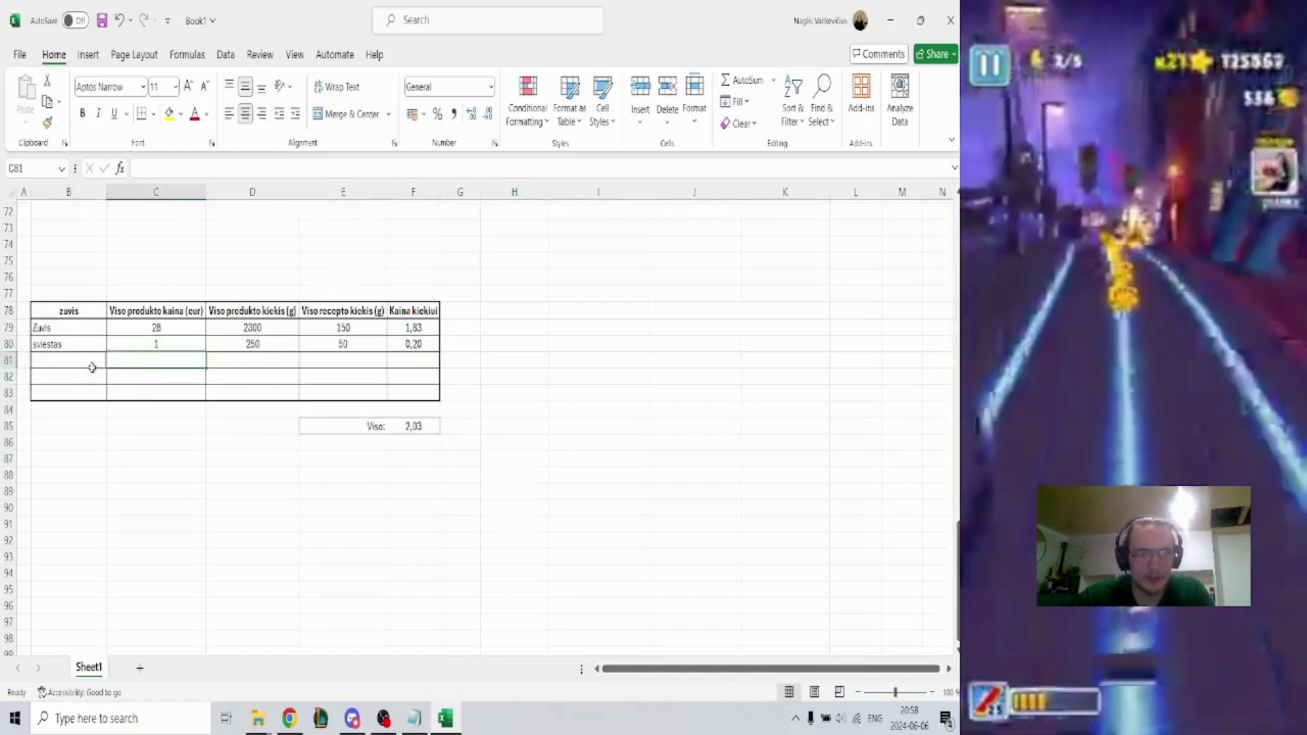
{"action": "left_click", "coordinate": [88, 390]}
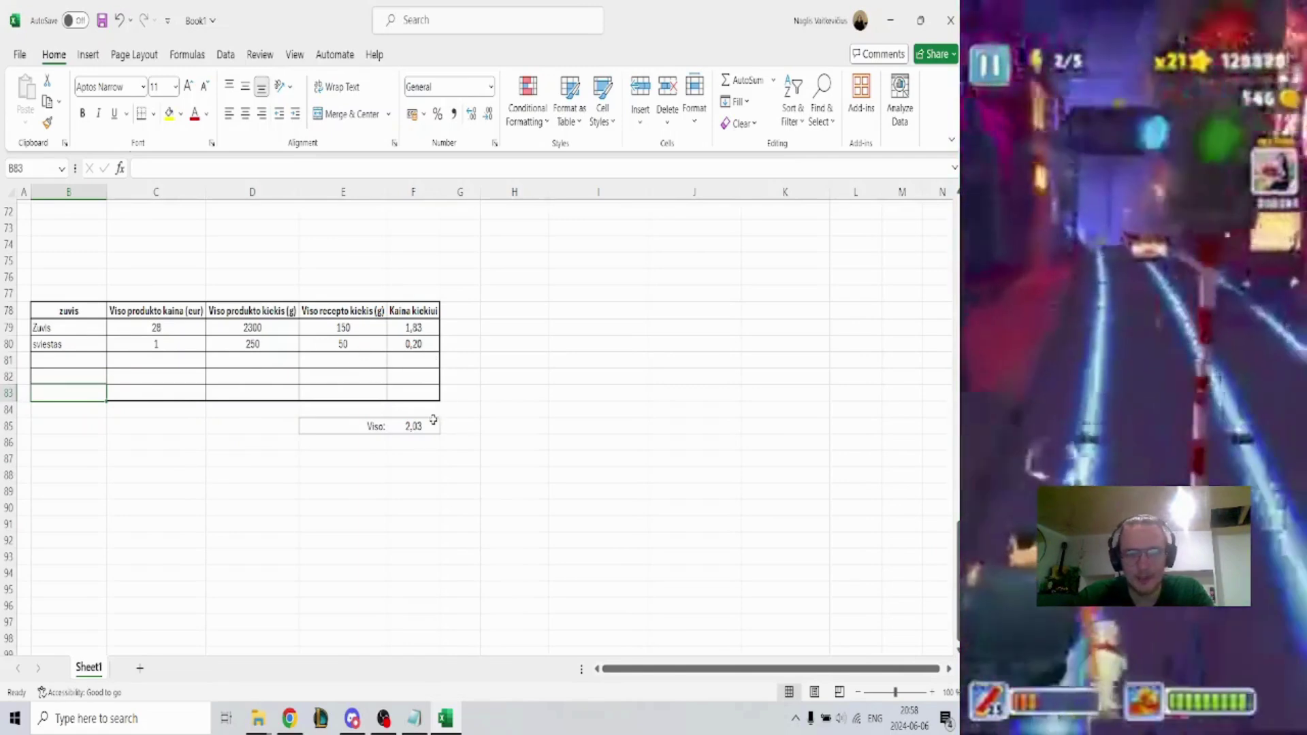
Enter the label PVM in E87, below the Viso total, and the rate 30% beside it in F87
{"action": "left_click", "coordinate": [386, 459]}
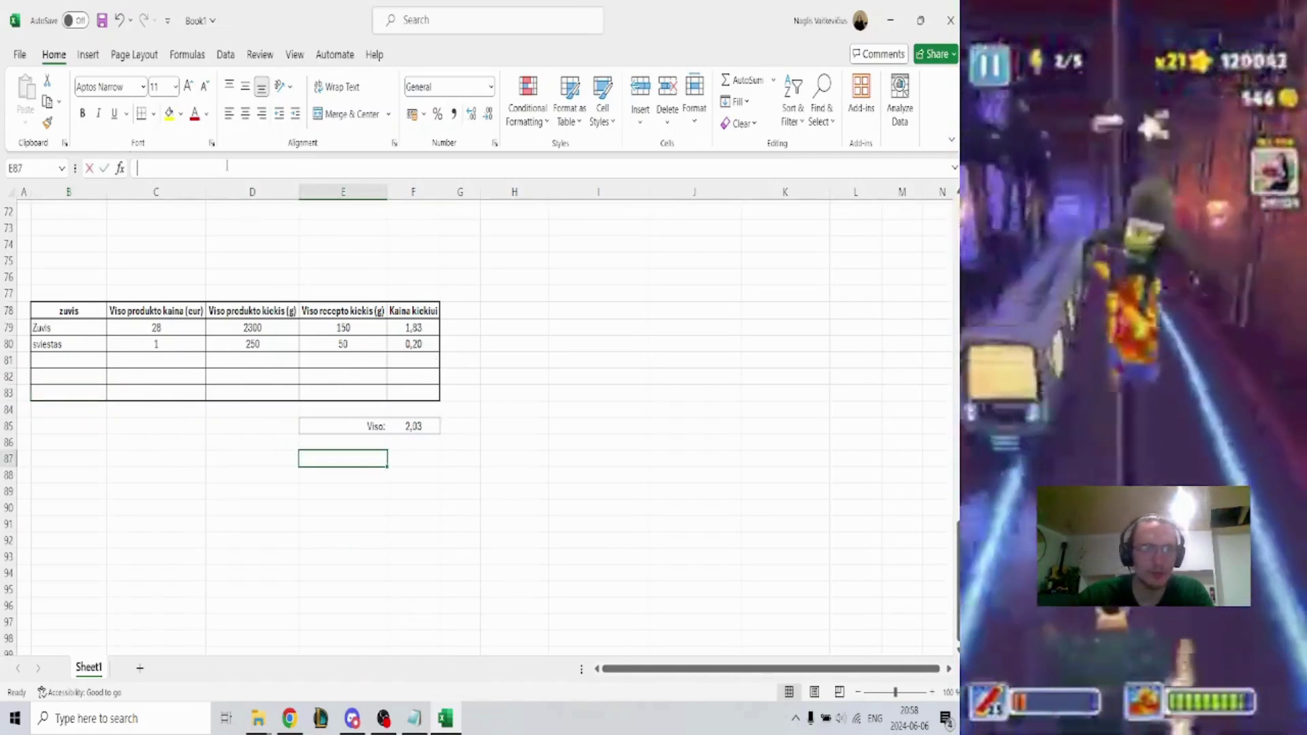
{"action": "left_click", "coordinate": [227, 166]}
{"action": "type", "text": "PVM"}
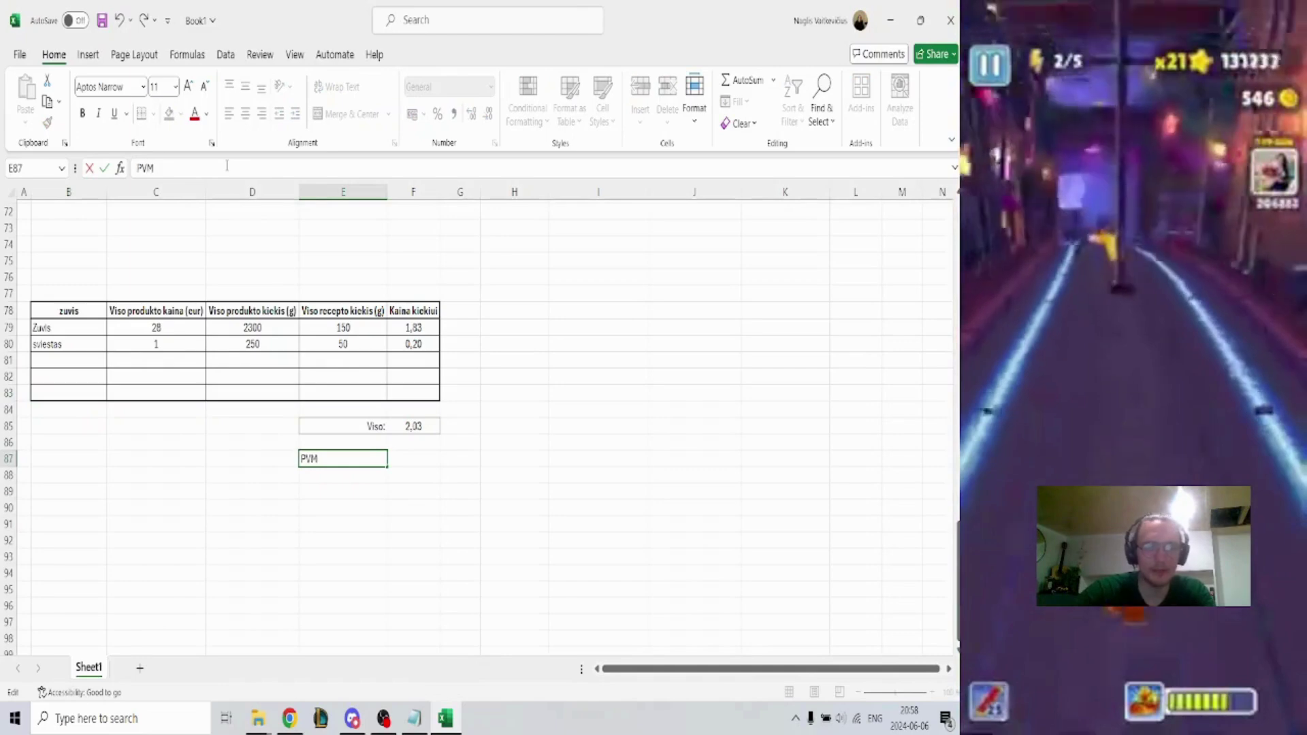
{"action": "left_click", "coordinate": [406, 475]}
{"action": "left_click", "coordinate": [407, 459]}
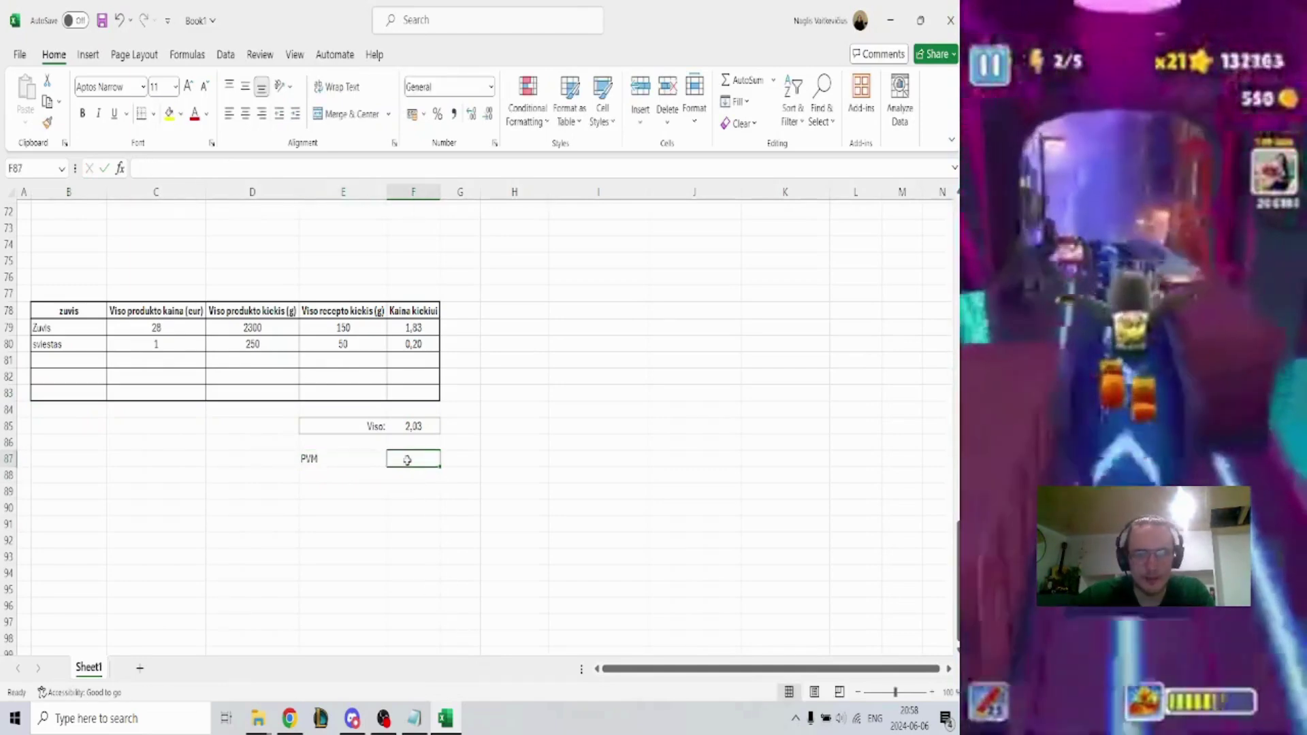
{"action": "left_click", "coordinate": [214, 166]}
{"action": "type", "text": "30"}
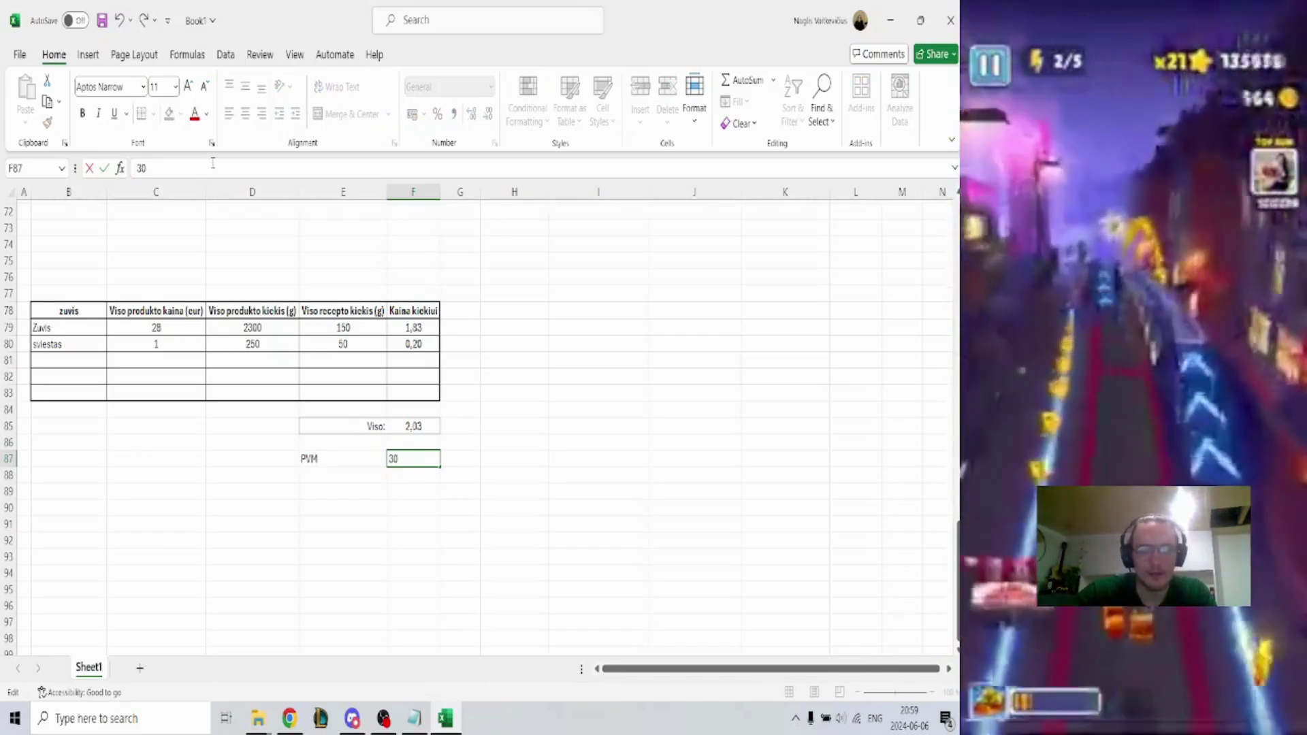
{"action": "type", "text": "%"}
{"action": "left_click", "coordinate": [504, 476]}
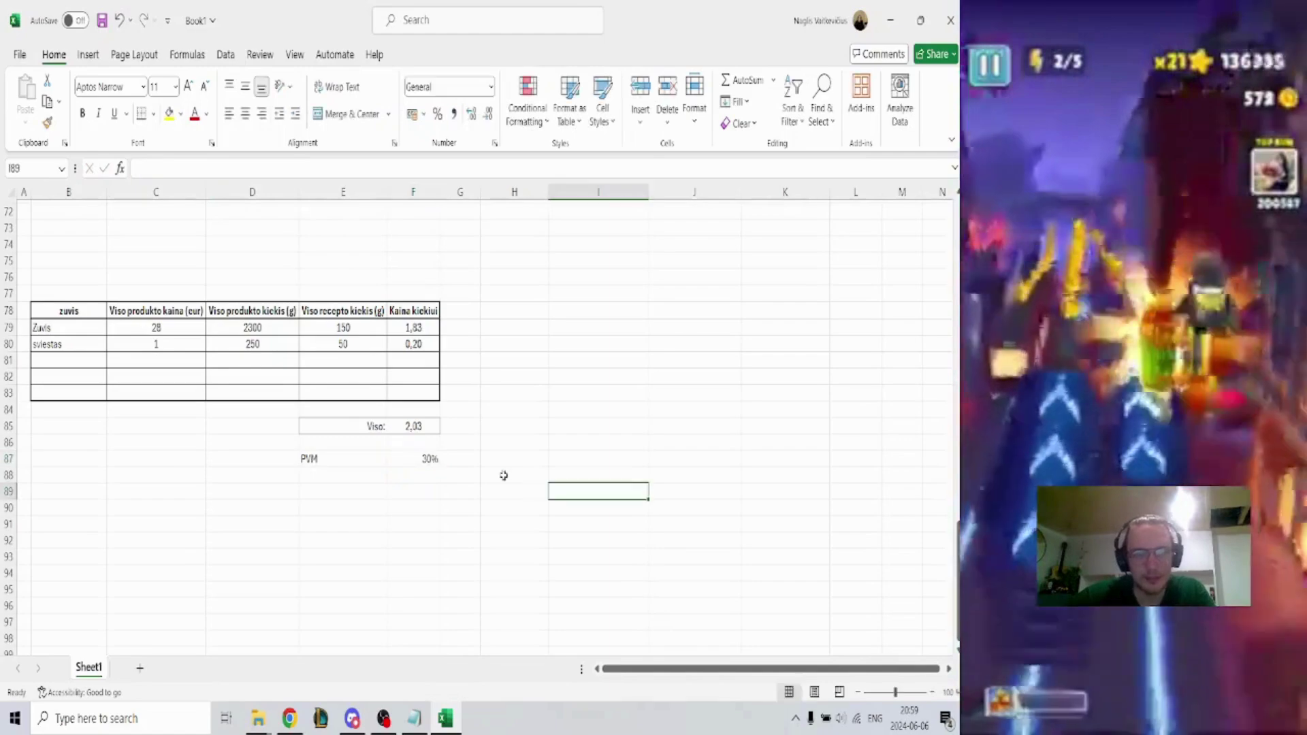
Review the Viso total row in E85:F85 and the PVM rate row in E87:F87
{"action": "left_click", "coordinate": [429, 457]}
{"action": "left_click", "coordinate": [422, 426]}
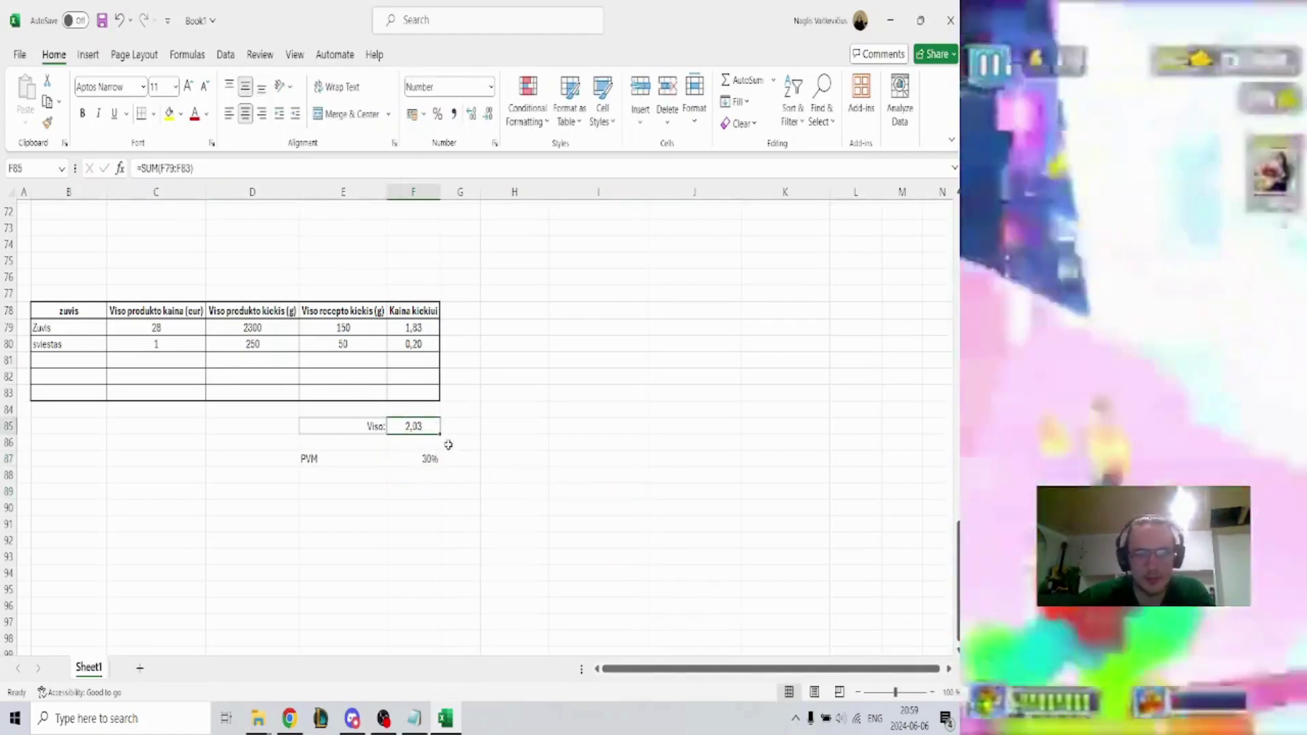
{"action": "left_click", "coordinate": [417, 458]}
{"action": "left_click_drag", "start_coordinate": [313, 459], "coordinate": [422, 459]}
{"action": "left_click", "coordinate": [506, 481]}
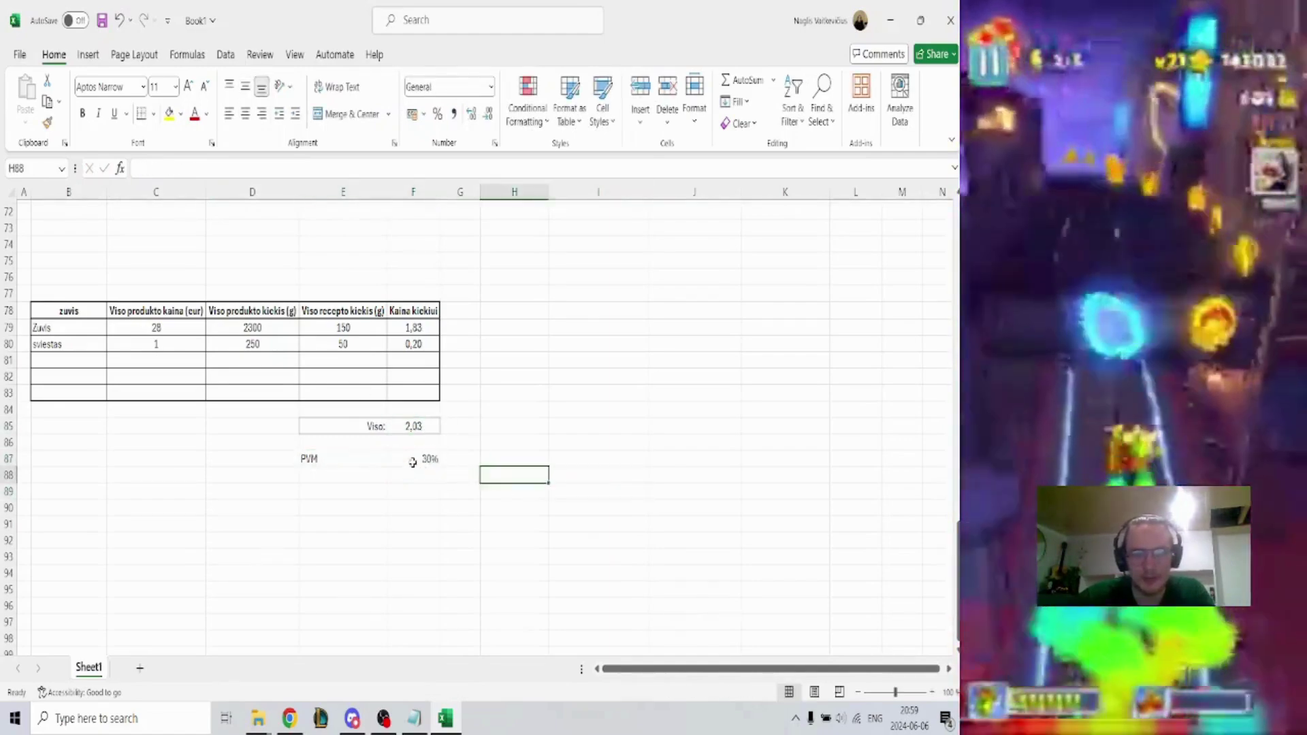
{"action": "left_click", "coordinate": [414, 462]}
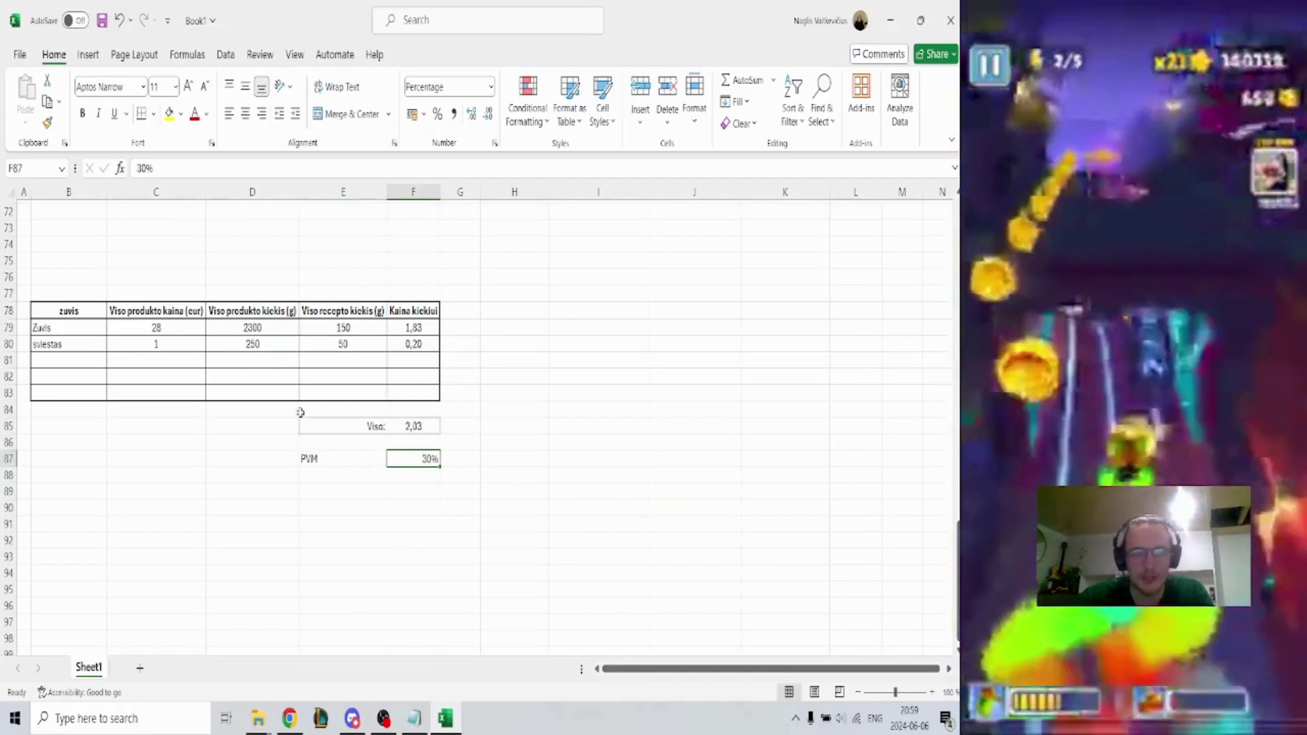
{"action": "left_click_drag", "start_coordinate": [387, 433], "coordinate": [415, 428]}
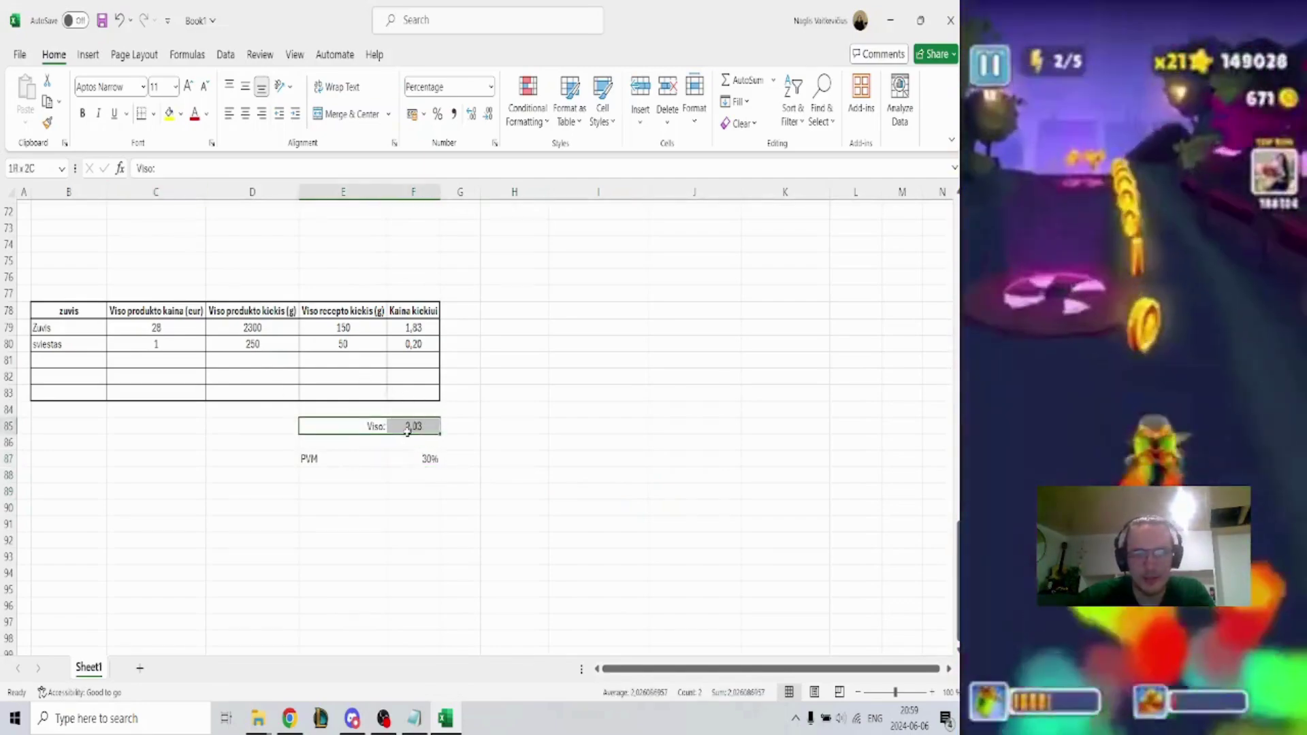
{"action": "left_click", "coordinate": [521, 409]}
{"action": "left_click_drag", "start_coordinate": [350, 456], "coordinate": [419, 459]}
{"action": "left_click", "coordinate": [525, 412]}
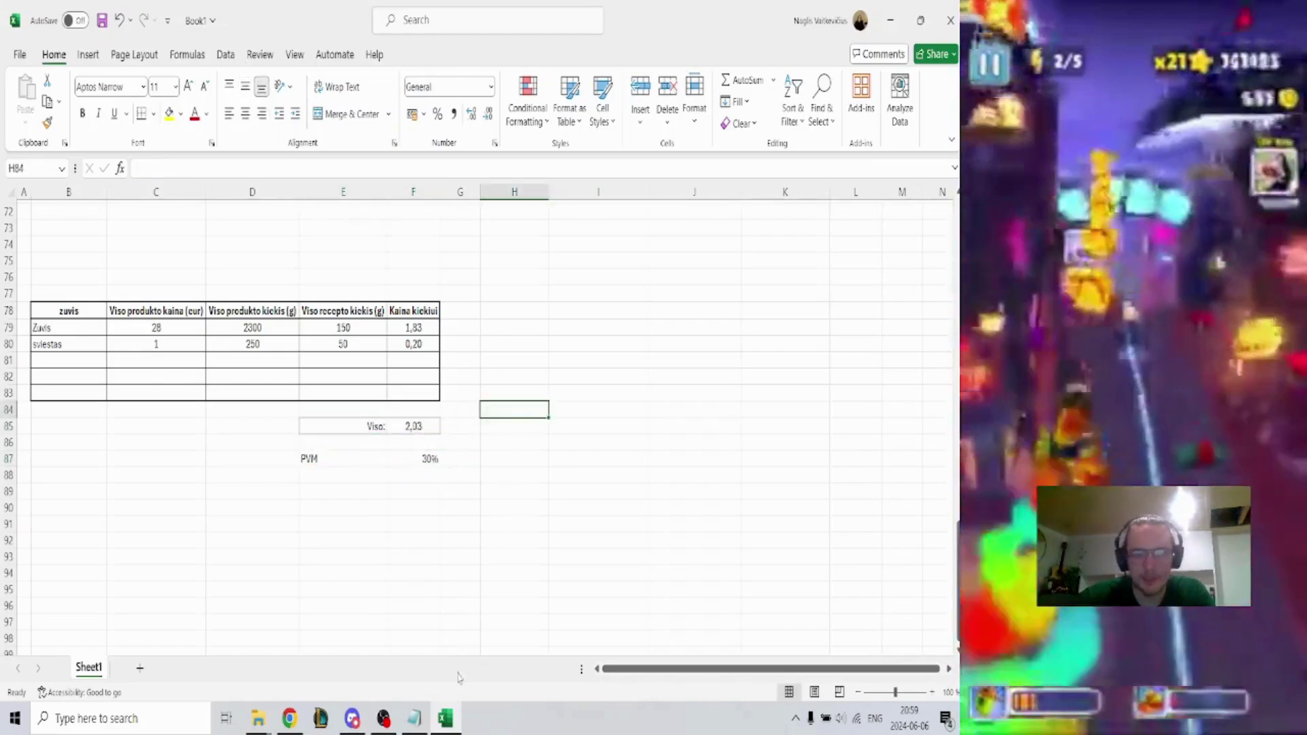
{"action": "left_click", "coordinate": [384, 718]}
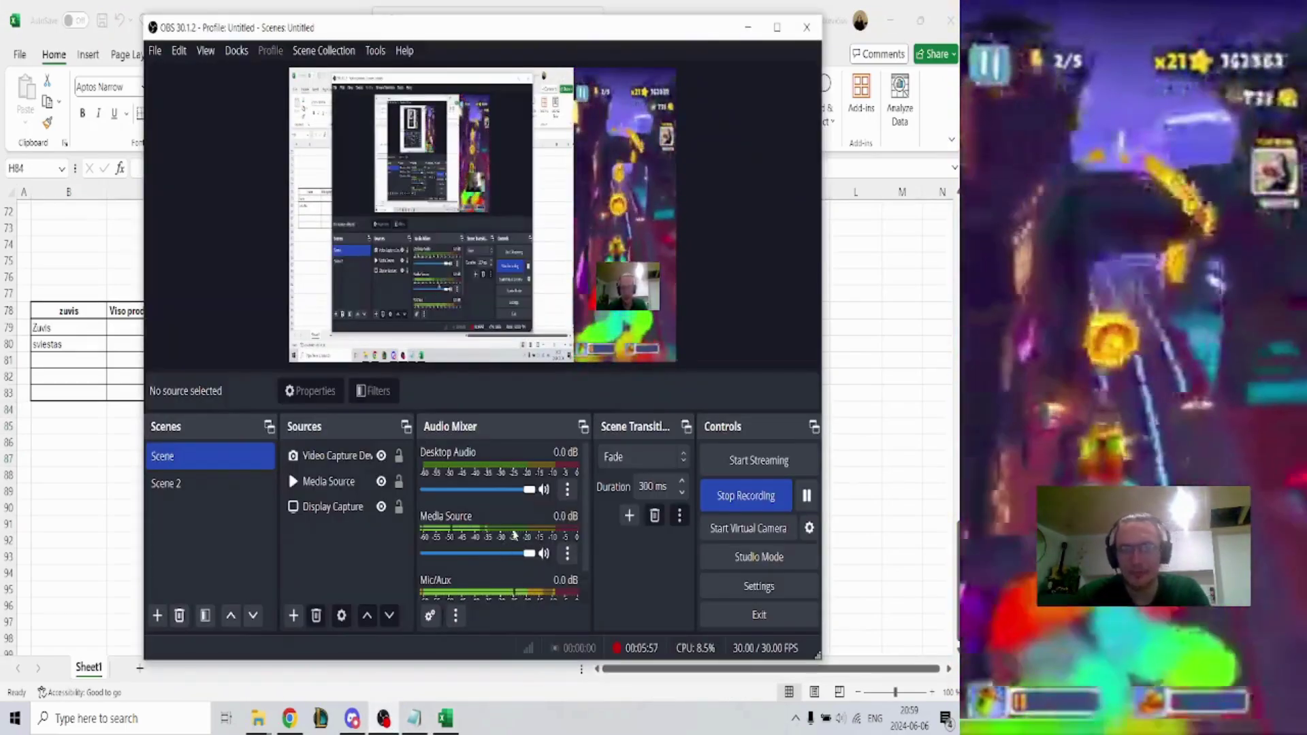